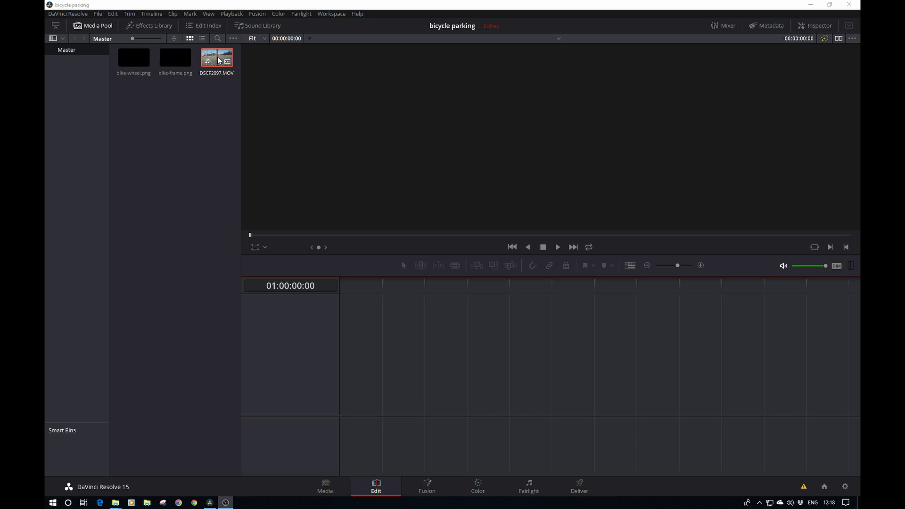
# Step: Put DSCF2097.MOV on Timeline 1, convert it to Fusion Clip 1, and open it in Fusion
pyautogui.doubleClick(225, 61)
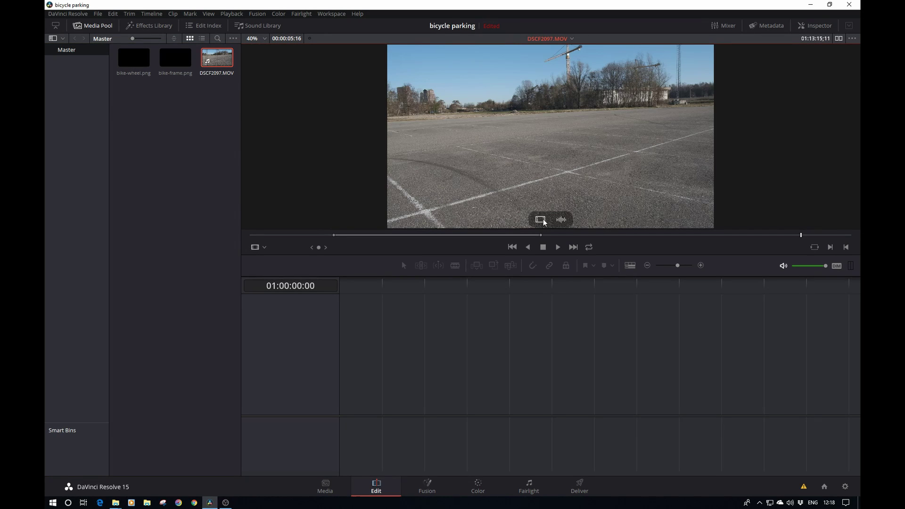
pyautogui.moveTo(542, 219); pyautogui.dragTo(343, 392)
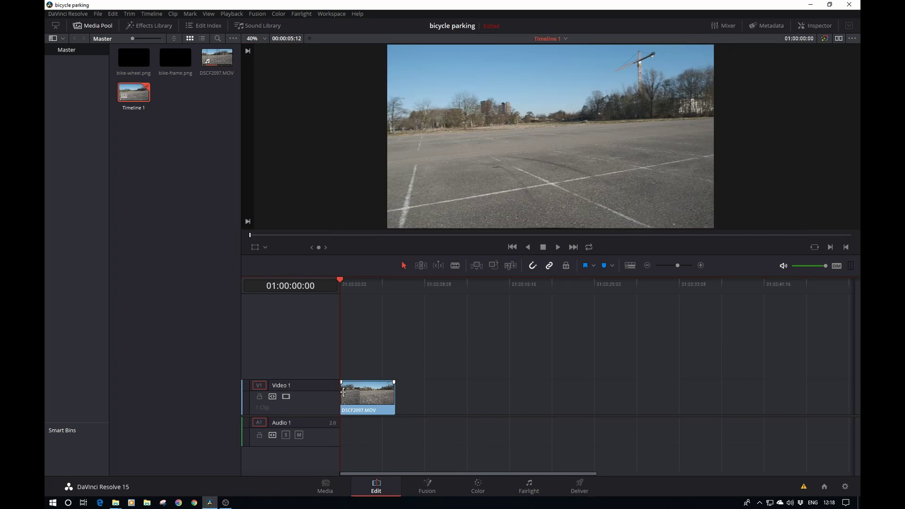
pyautogui.rightClick(358, 391)
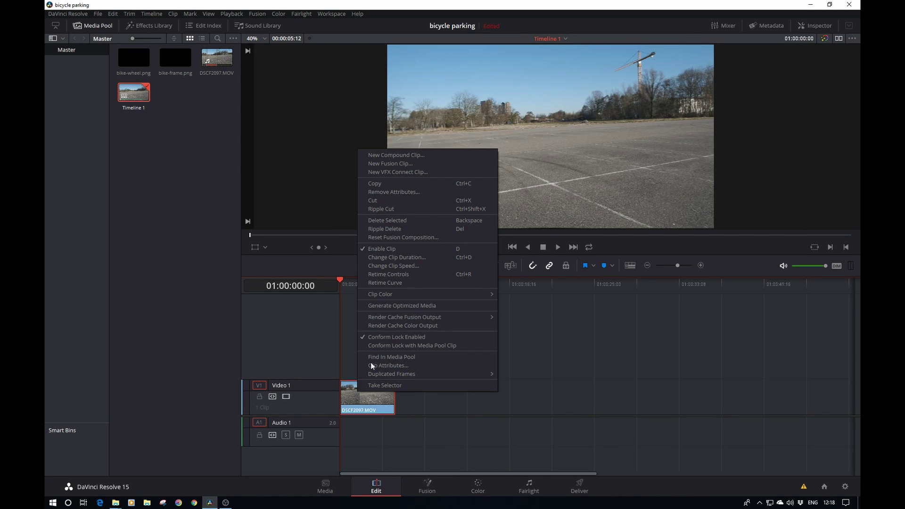
pyautogui.click(406, 163)
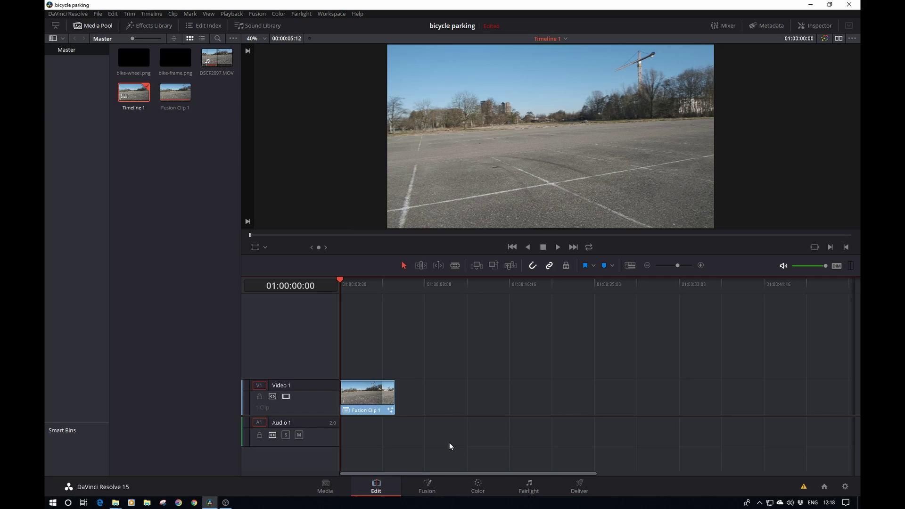
pyautogui.click(429, 486)
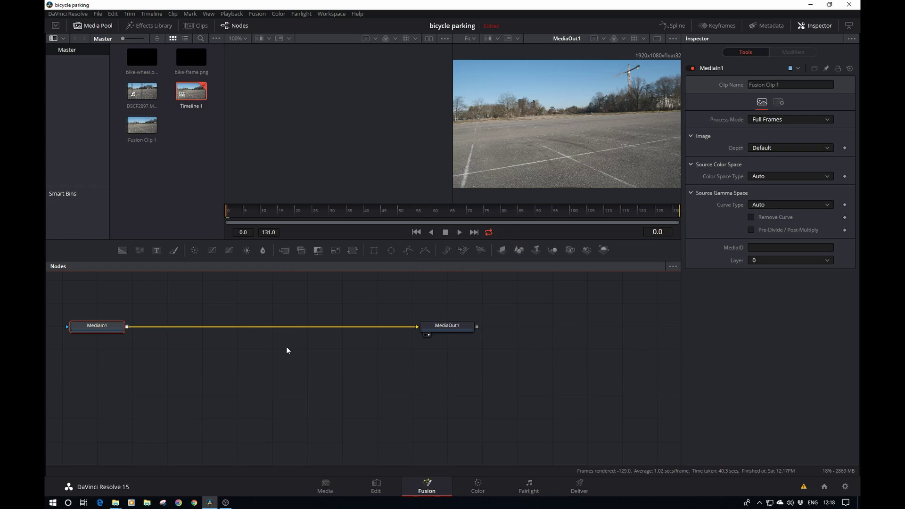
# Step: Insert a Planar Tracker node between MediaIn1 and MediaOut1
pyautogui.hotkey('shift', 'space')
pyautogui.write('Planar Tracker')
pyautogui.write('plana')
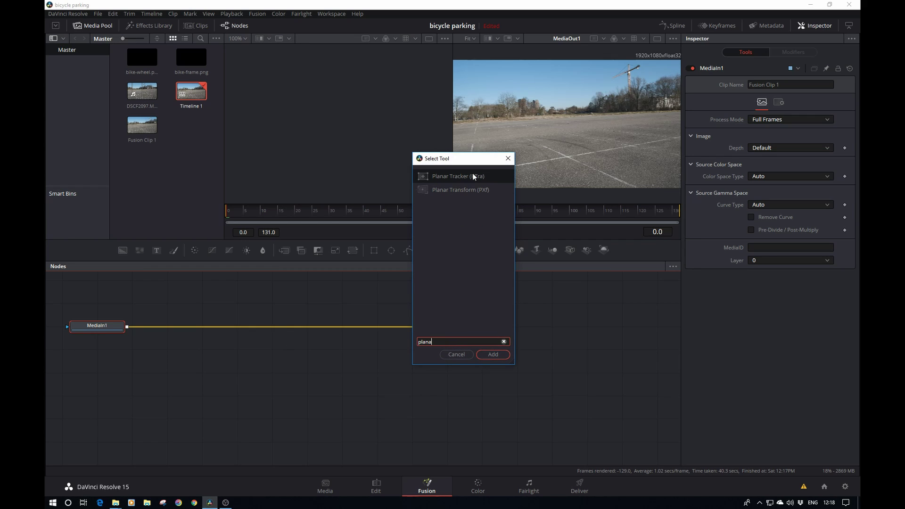
pyautogui.click(472, 176)
pyautogui.click(494, 354)
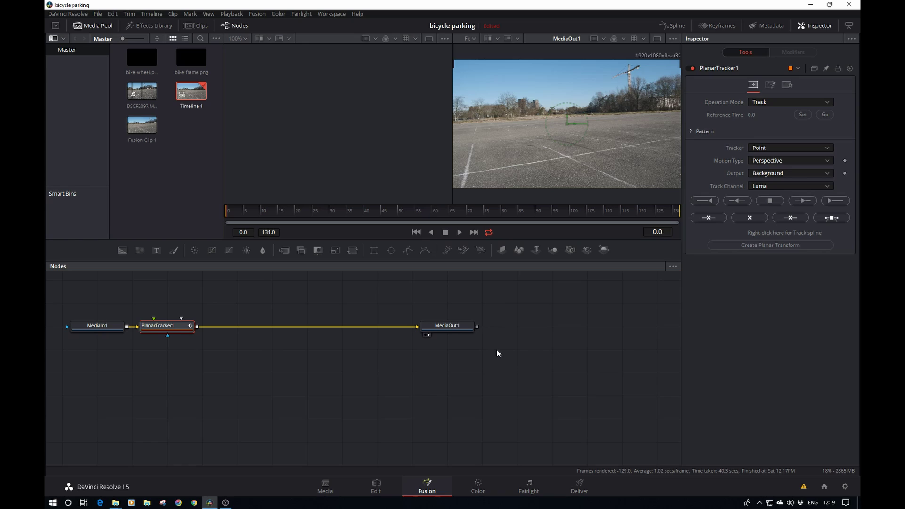
# Step: Set the Planar Tracker's tracker type to Hybrid Point/Area
pyautogui.click(795, 150)
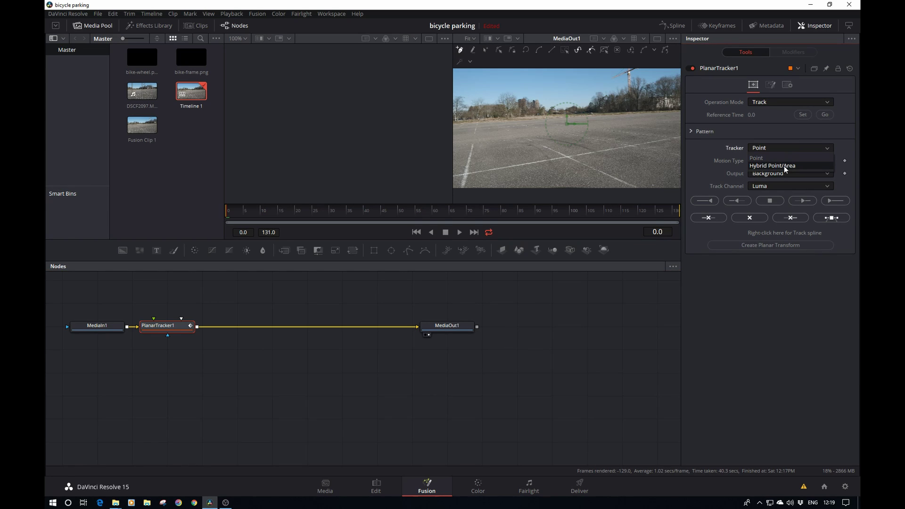
pyautogui.click(785, 165)
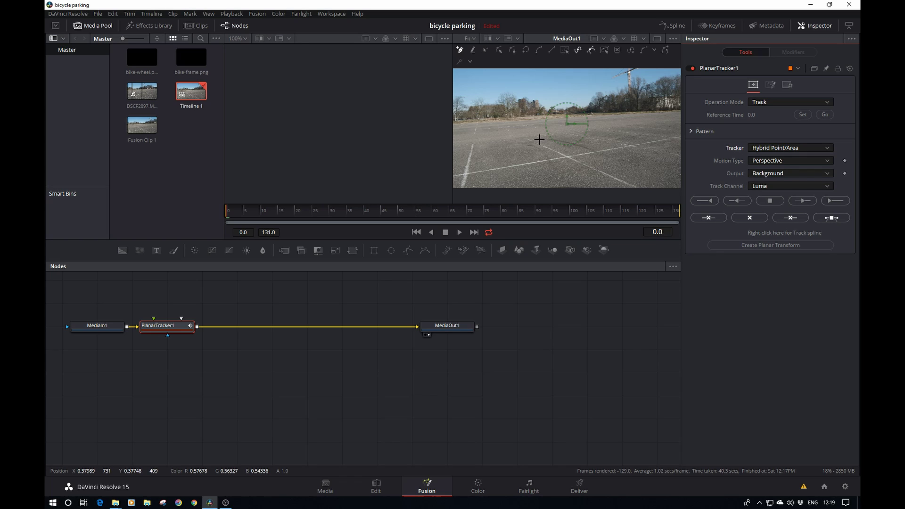
pyautogui.scroll(1, 537, 143)
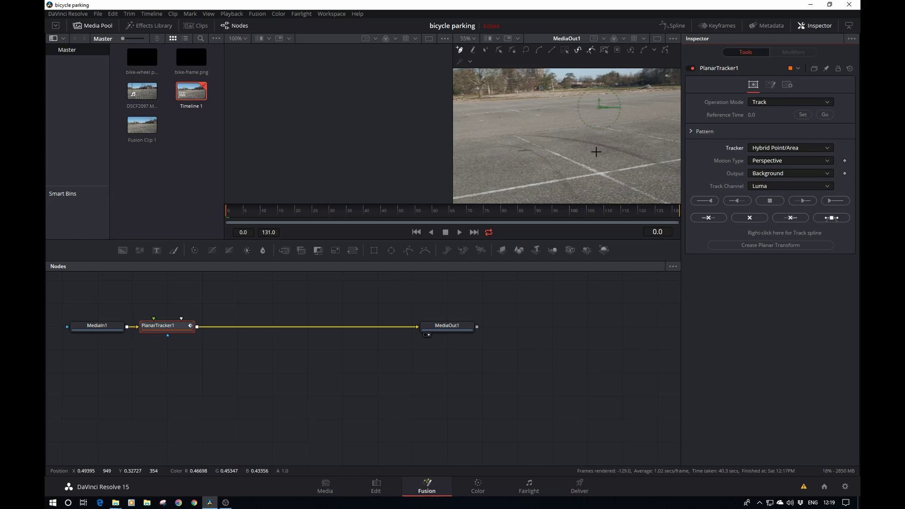
pyautogui.moveTo(598, 150); pyautogui.dragTo(547, 154)
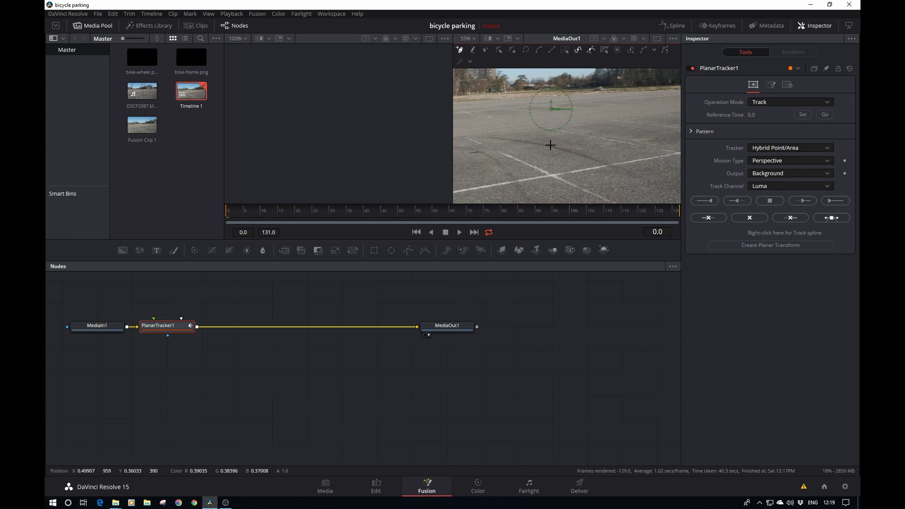
pyautogui.scroll(-2, 547, 142)
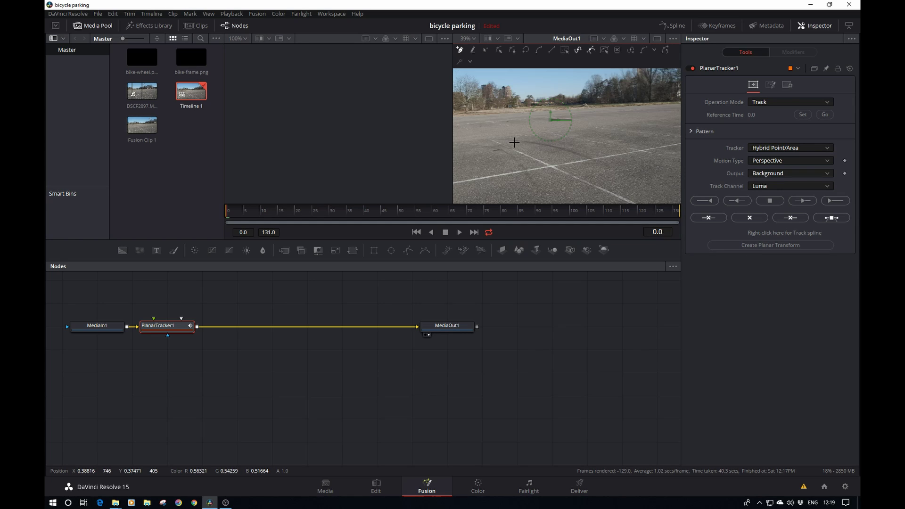
pyautogui.scroll(2, 515, 142)
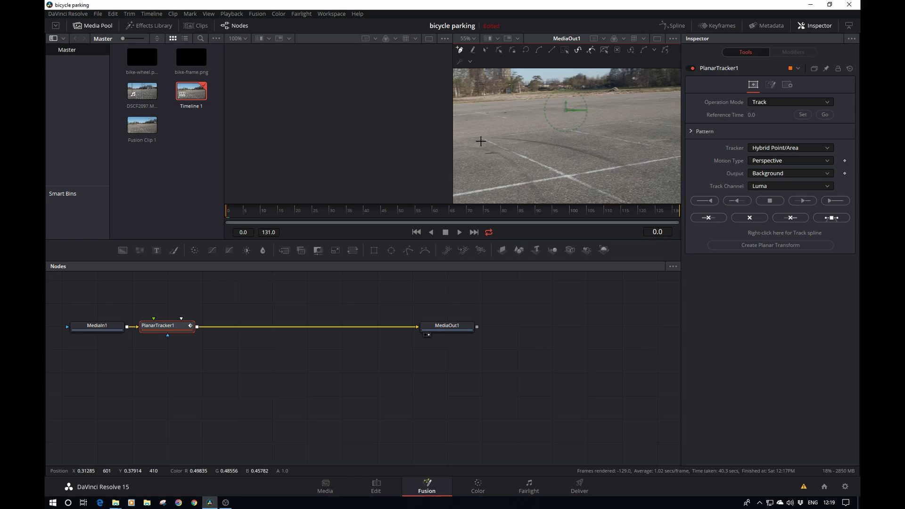
pyautogui.scroll(4, 481, 141)
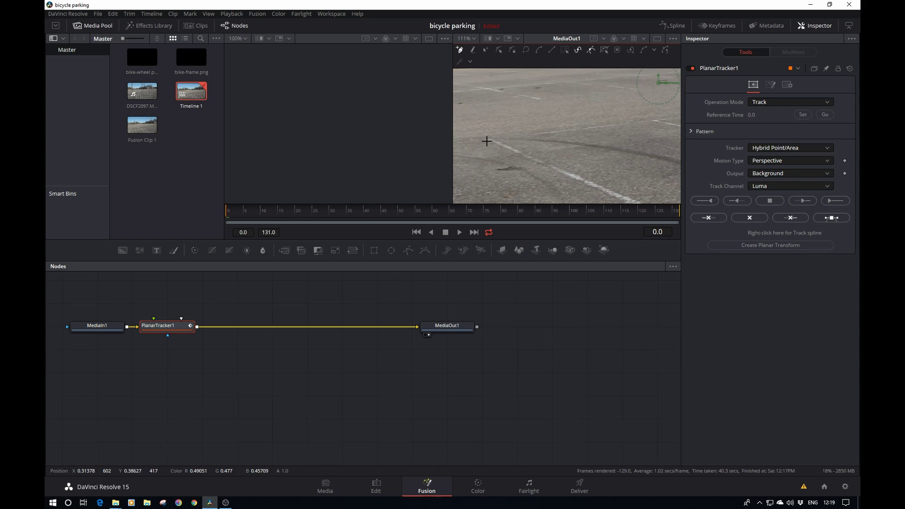
# Step: Draw a polygon outline around a patch of the parking-lot pavement
pyautogui.click(489, 138)
pyautogui.moveTo(657, 121); pyautogui.dragTo(511, 156)
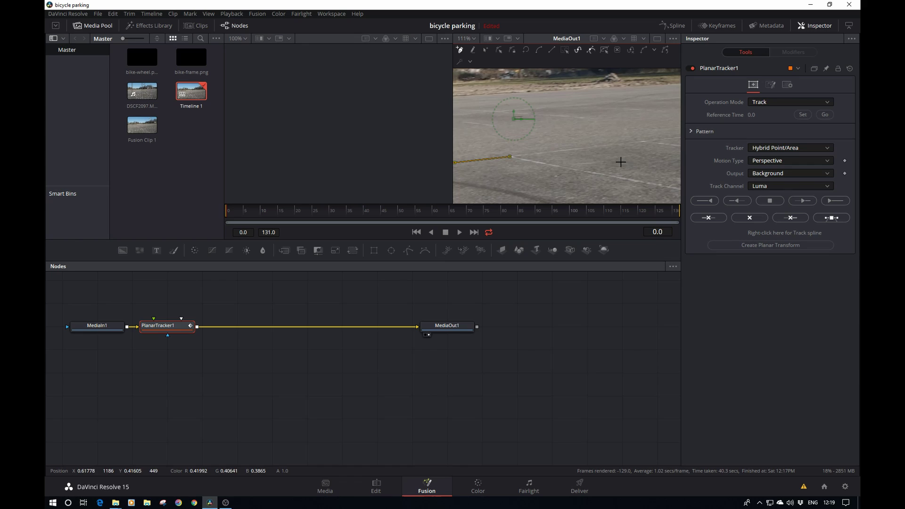
pyautogui.moveTo(620, 162); pyautogui.dragTo(422, 101)
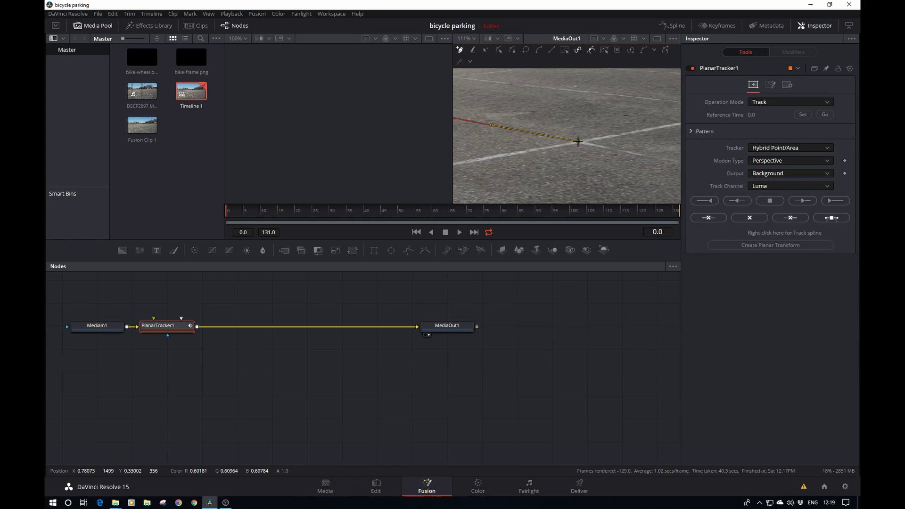
pyautogui.moveTo(580, 142); pyautogui.dragTo(521, 166)
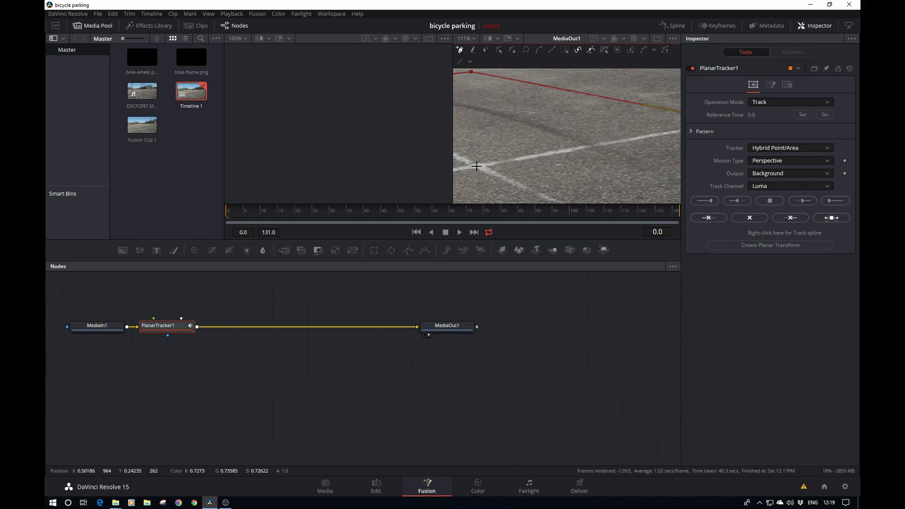
pyautogui.moveTo(495, 121); pyautogui.dragTo(655, 167)
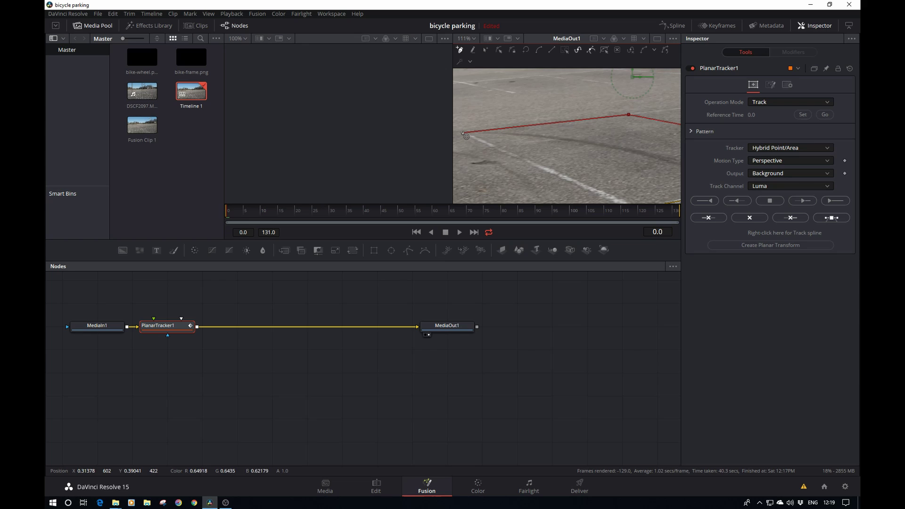
pyautogui.click(463, 134)
# Step: Track the outlined pavement forward through all 131 frames
pyautogui.scroll(-3, 596, 144)
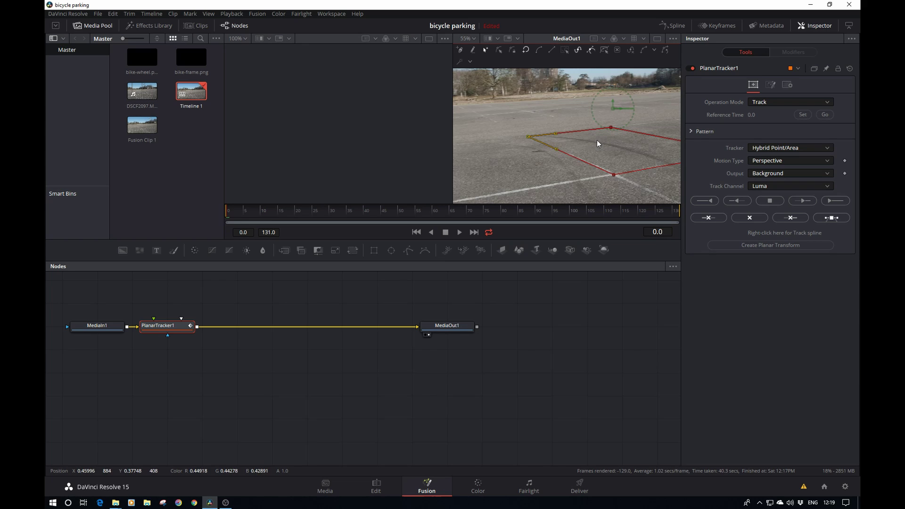
pyautogui.scroll(-1, 560, 135)
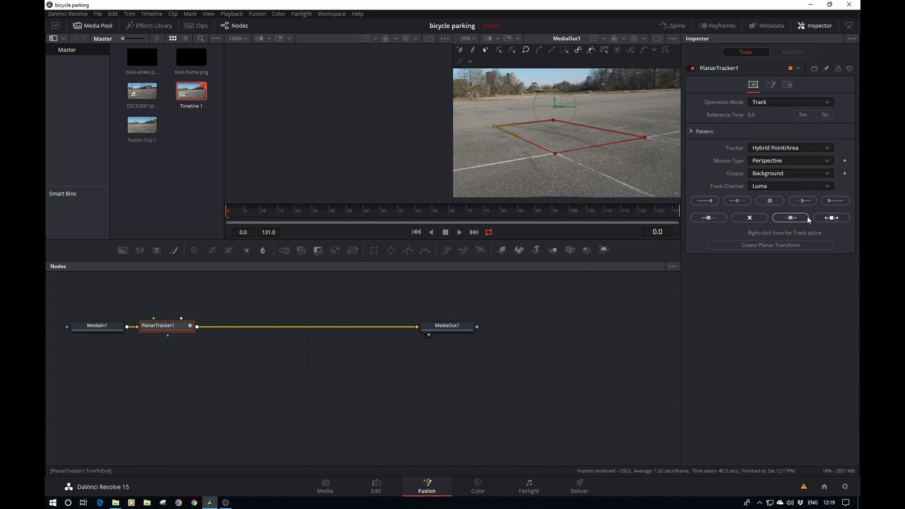
pyautogui.click(844, 201)
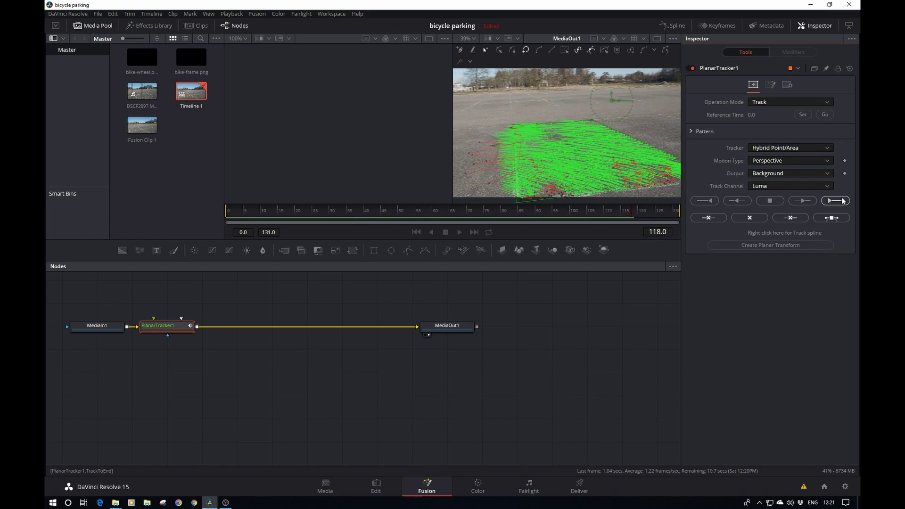
pyautogui.scroll(-2, 544, 138)
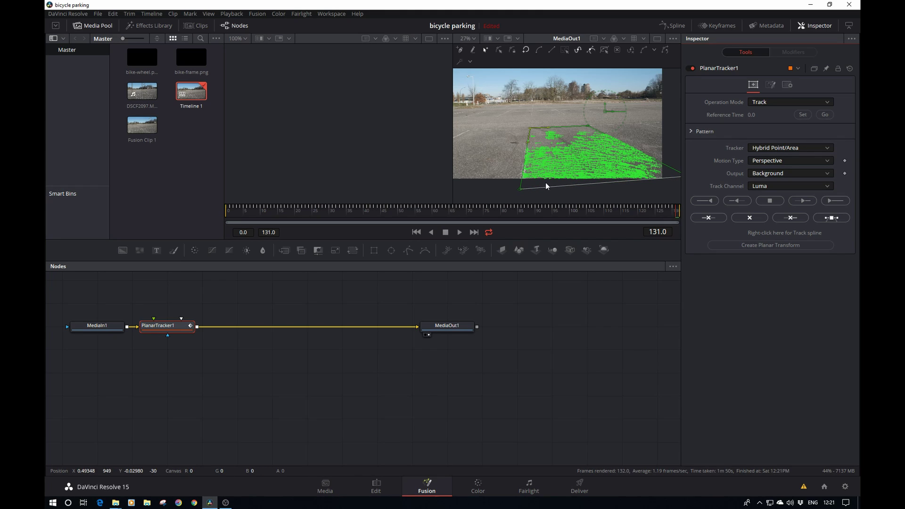
# Step: Switch the tracker's Operation Mode to Corner Pin and return to the first frame
pyautogui.click(764, 102)
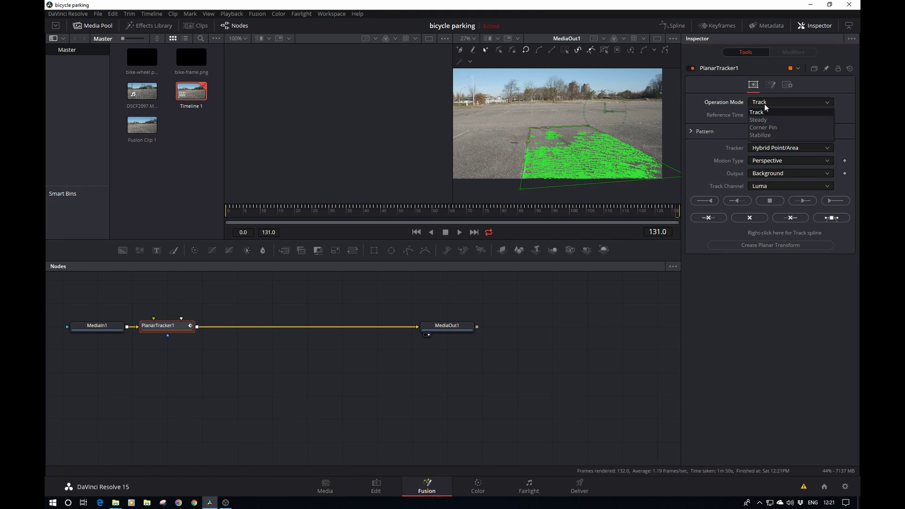
pyautogui.click(774, 128)
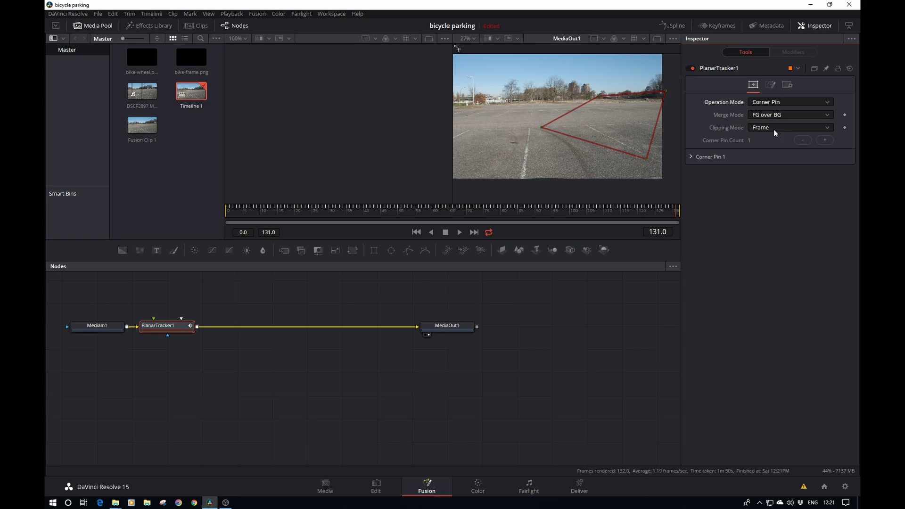
pyautogui.click(416, 232)
# Step: Place the corner-pin corners along the pavement lines
pyautogui.scroll(3, 519, 130)
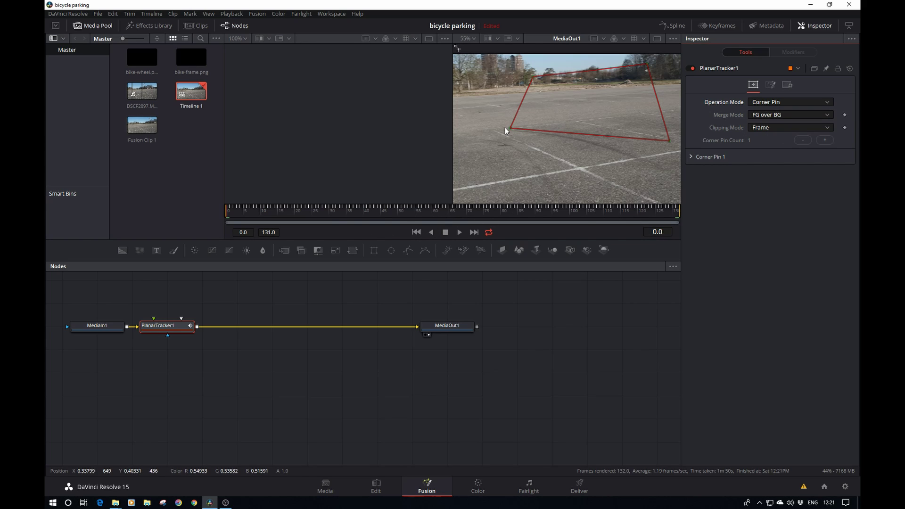
pyautogui.moveTo(510, 129); pyautogui.dragTo(495, 133)
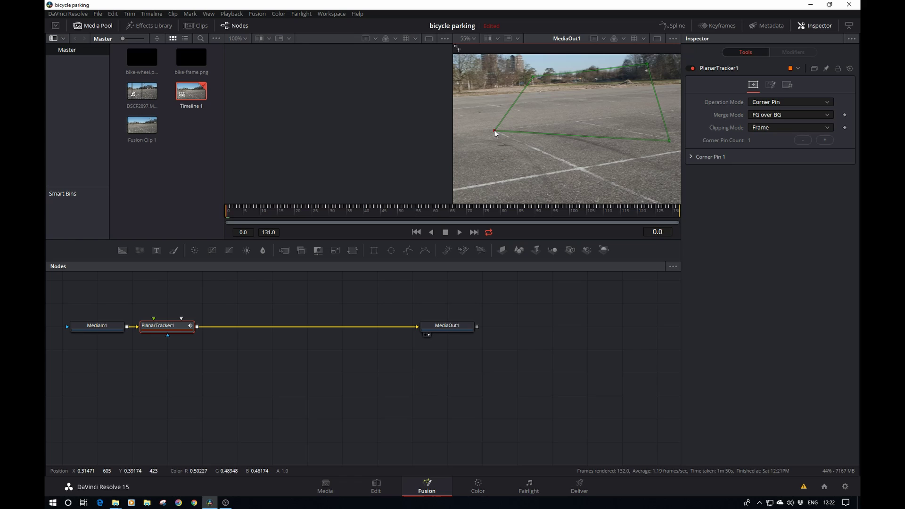
pyautogui.scroll(5, 495, 145)
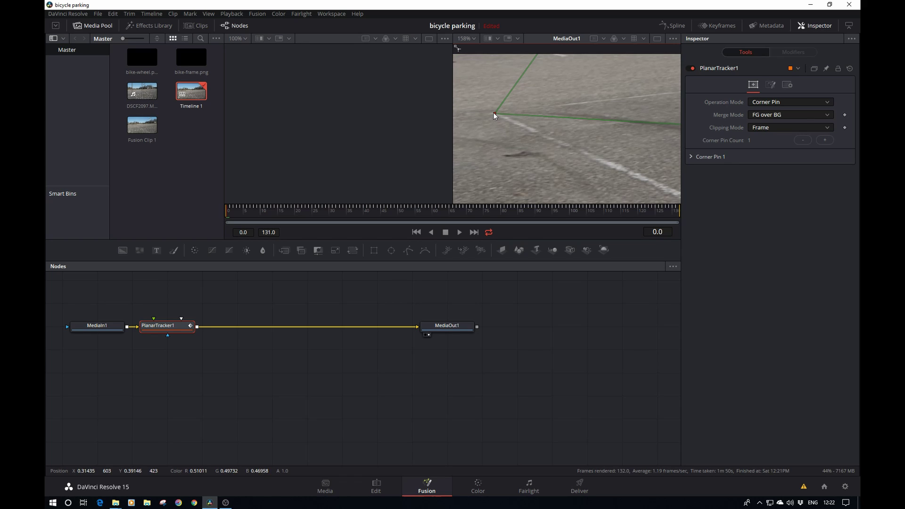
pyautogui.moveTo(597, 67); pyautogui.dragTo(669, 186)
pyautogui.scroll(-6, 668, 187)
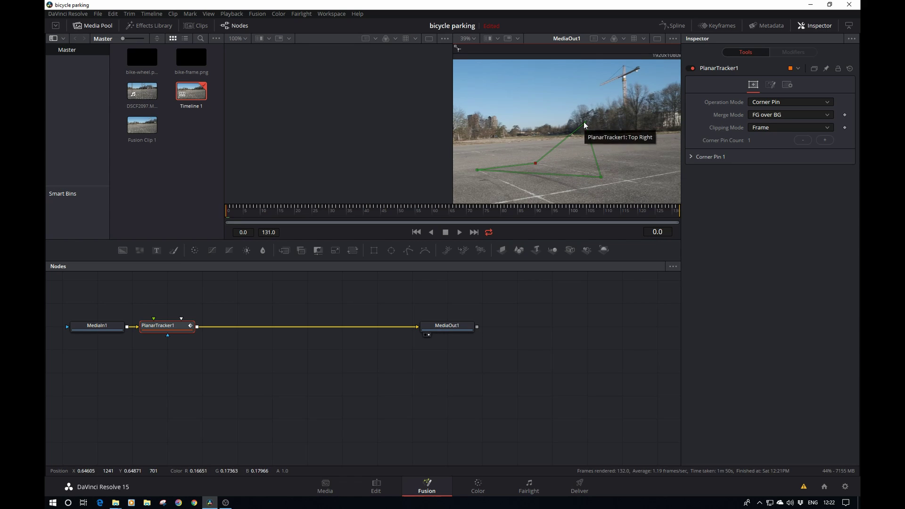
pyautogui.moveTo(584, 145); pyautogui.dragTo(486, 183)
pyautogui.scroll(5, 628, 183)
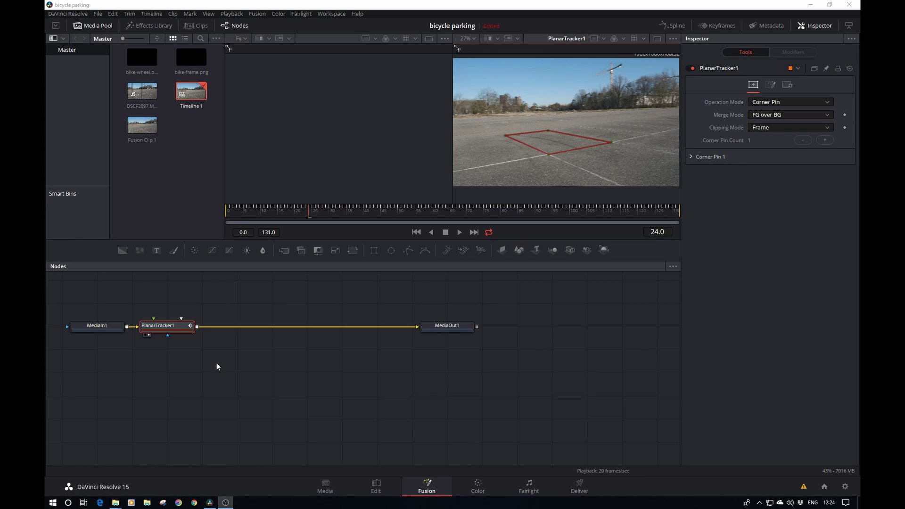
# Step: Add a Text+ node and connect it to PlanarTracker1's foreground input
pyautogui.click(217, 364)
pyautogui.click(217, 363)
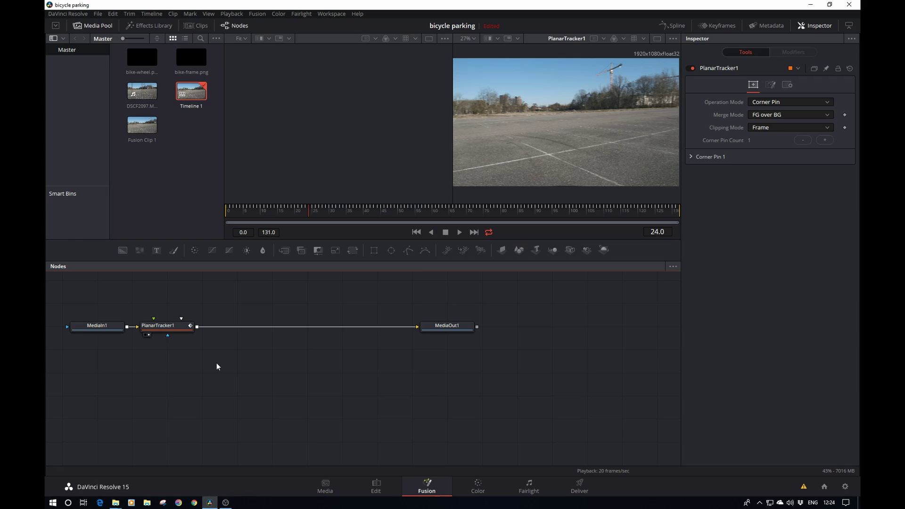
pyautogui.hotkey('shift', 'space')
pyautogui.write('text')
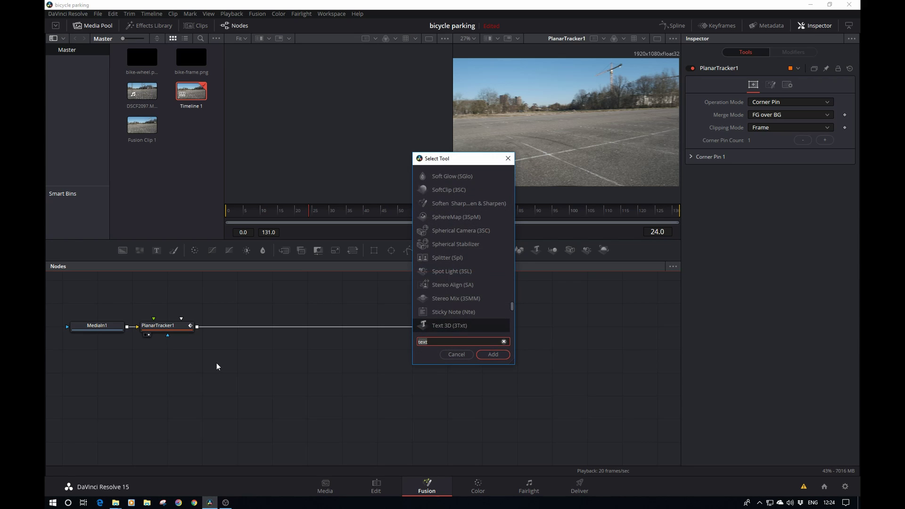
pyautogui.press('Down')
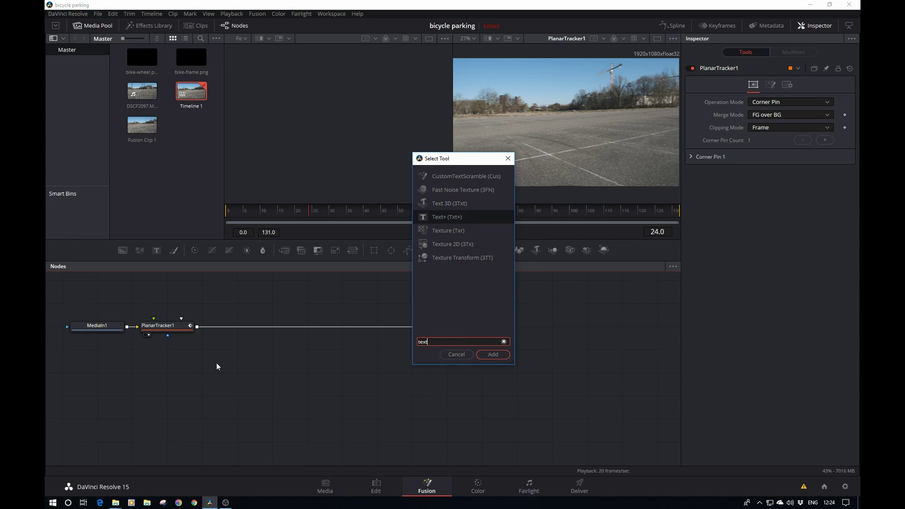
pyautogui.press('Return')
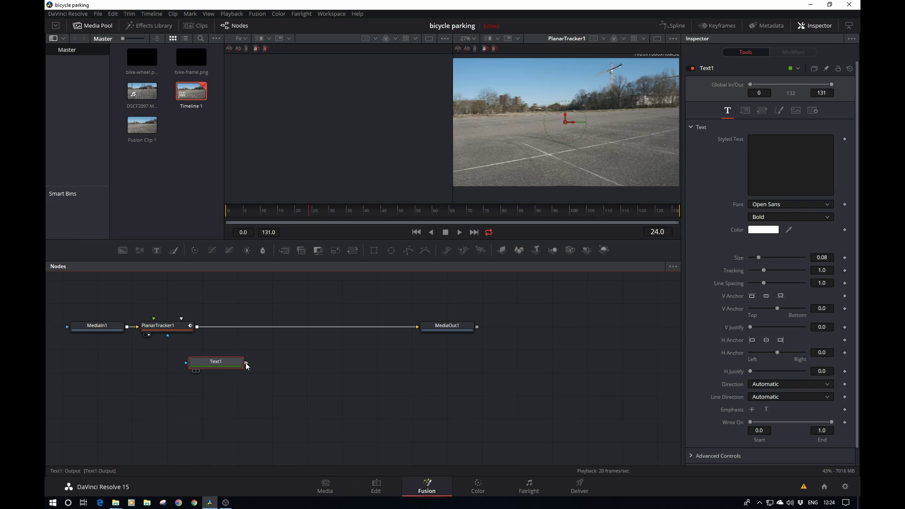
pyautogui.moveTo(246, 363); pyautogui.dragTo(166, 334)
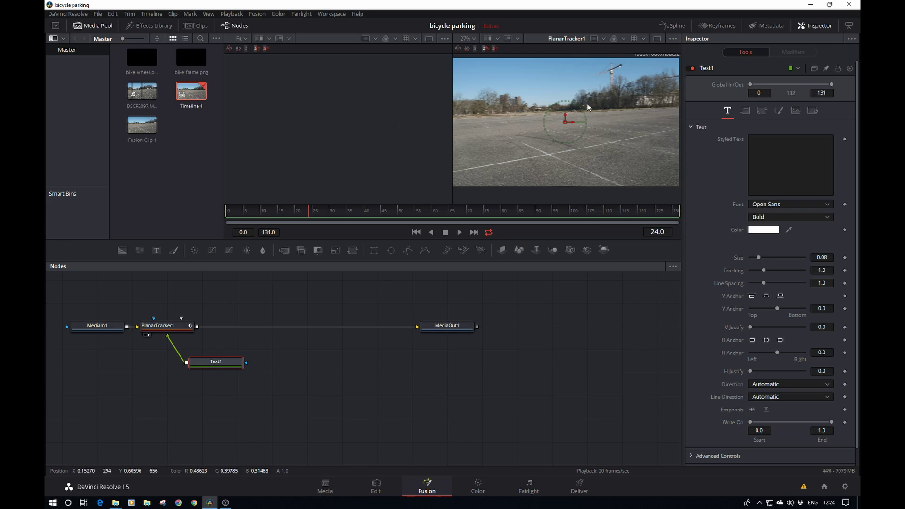
# Step: Switch to a single large viewer and rearrange Text1, PlanarTracker1 and MediaIn1
pyautogui.click(656, 39)
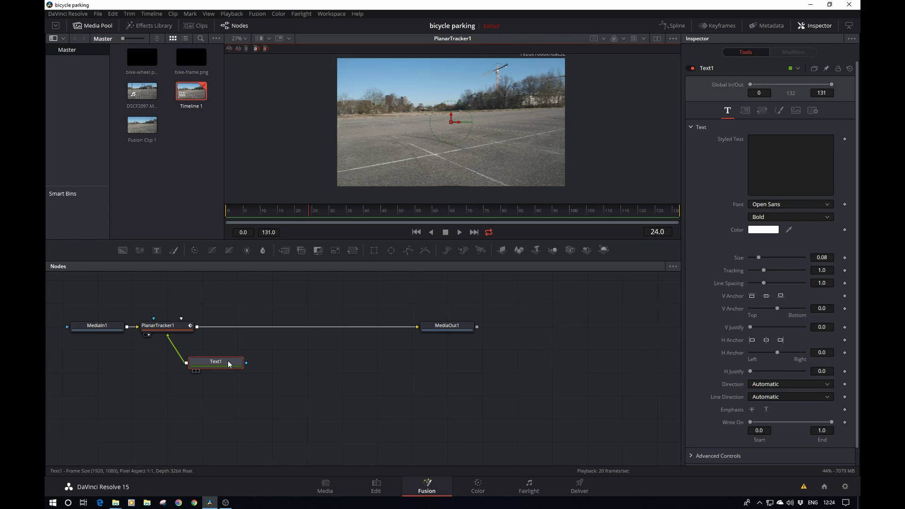
pyautogui.moveTo(229, 363); pyautogui.dragTo(190, 402)
pyautogui.moveTo(264, 384); pyautogui.dragTo(320, 390)
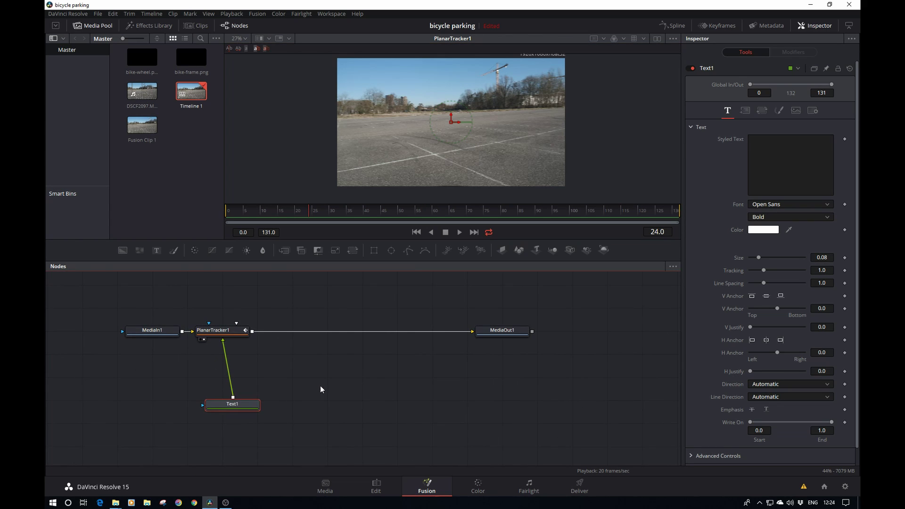
pyautogui.moveTo(218, 334); pyautogui.dragTo(292, 342)
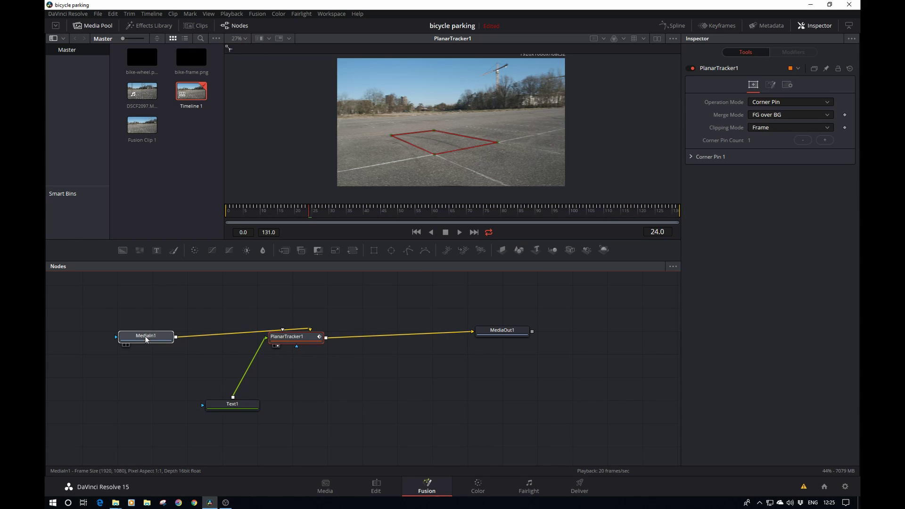
pyautogui.moveTo(145, 339); pyautogui.dragTo(130, 334)
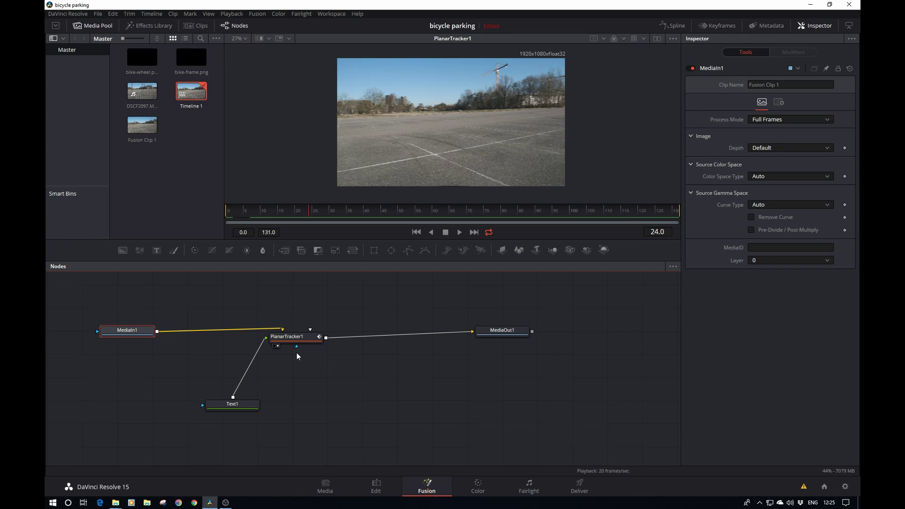
# Step: Set Text1's styled text to 'TEXT' with size 0.437
pyautogui.click(236, 403)
pyautogui.click(815, 143)
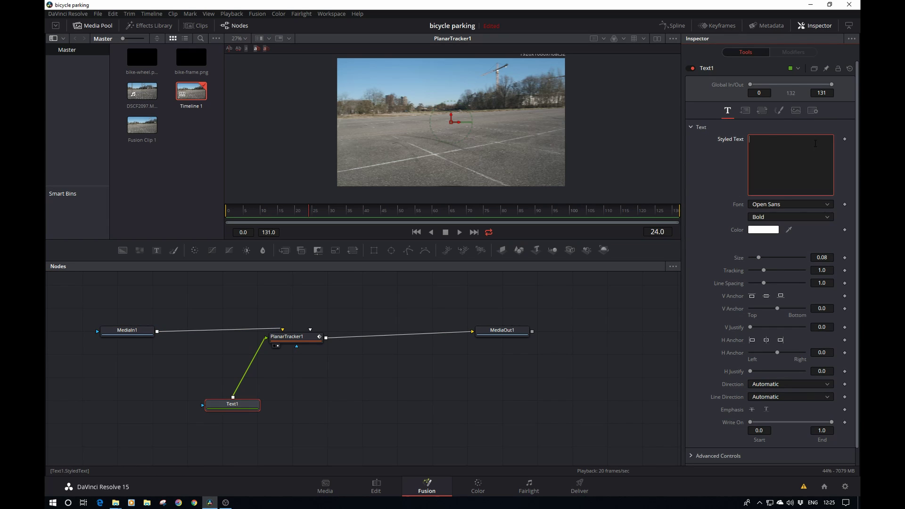
pyautogui.write('TEXT')
pyautogui.moveTo(759, 258); pyautogui.dragTo(797, 258)
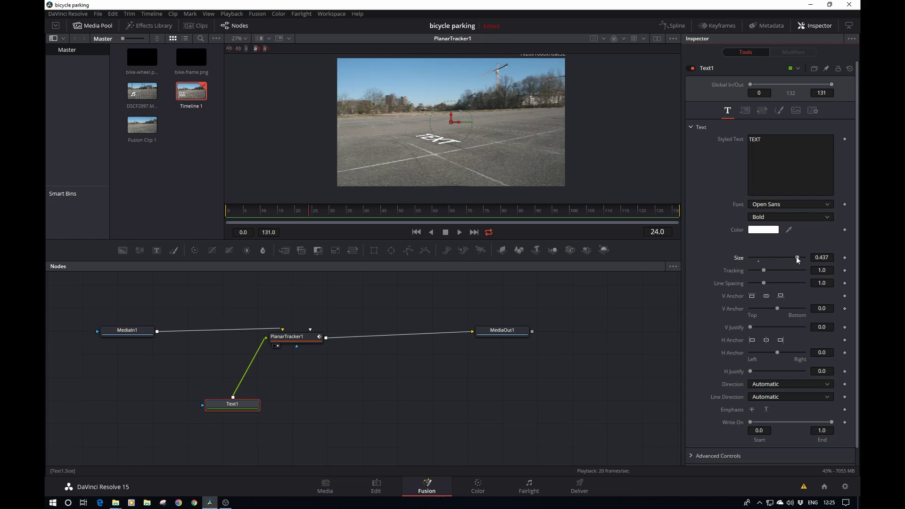
# Step: Play back to check that TEXT stays pinned to the pavement
pyautogui.click(460, 232)
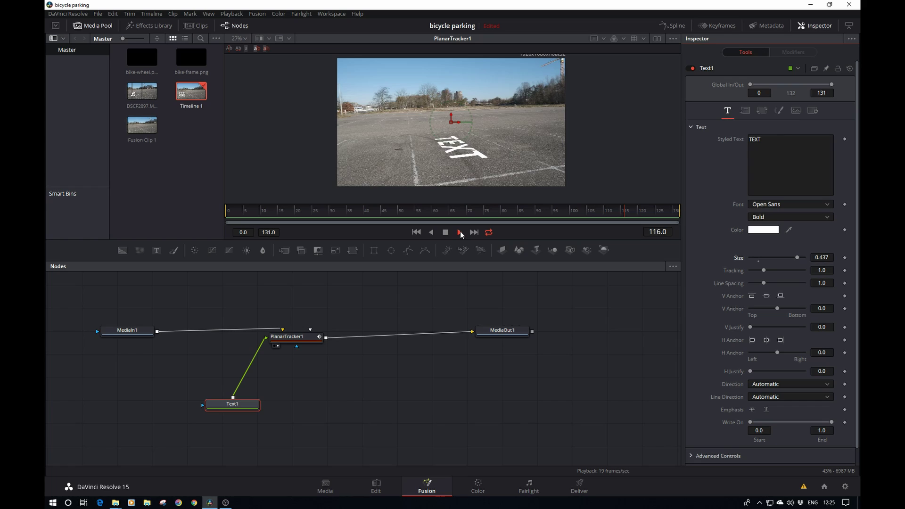
pyautogui.click(460, 231)
pyautogui.click(231, 405)
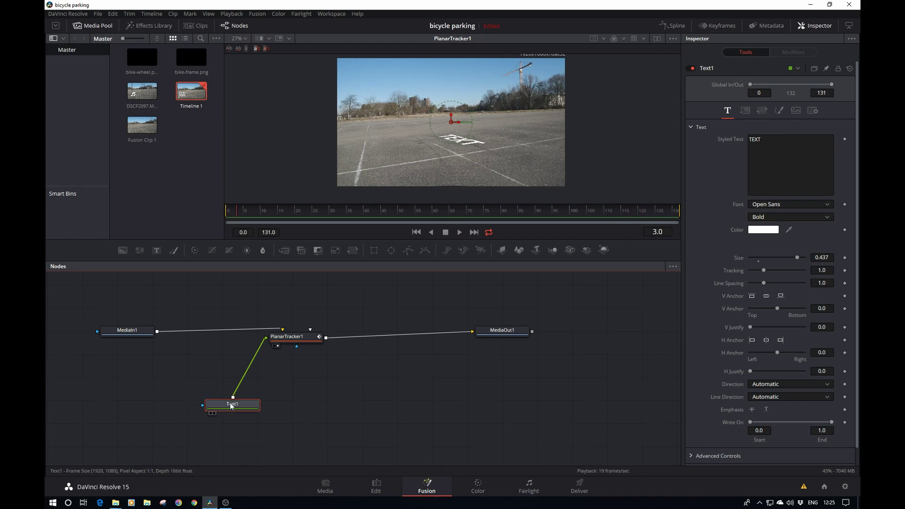
# Step: Delete the Text1 test node and tidy MediaIn1 and MediaOut1 around the tracker
pyautogui.press('Delete')
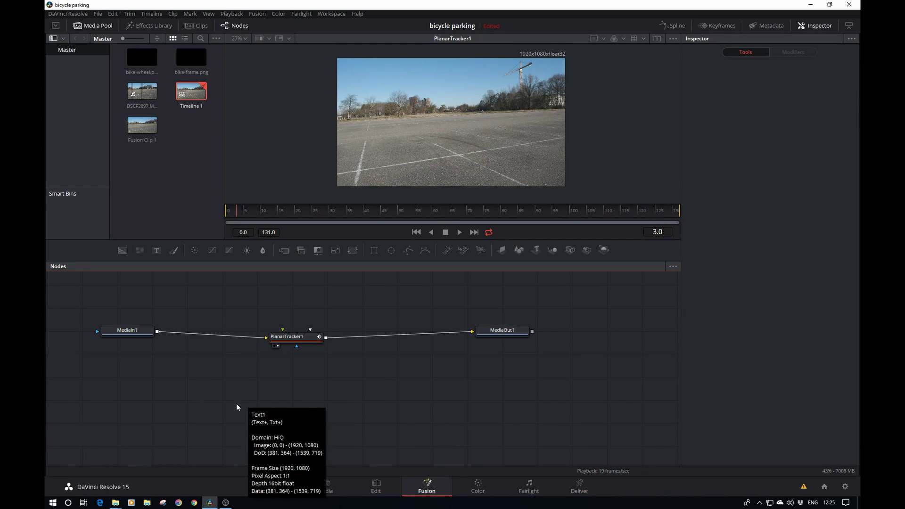
pyautogui.moveTo(136, 333); pyautogui.dragTo(215, 340)
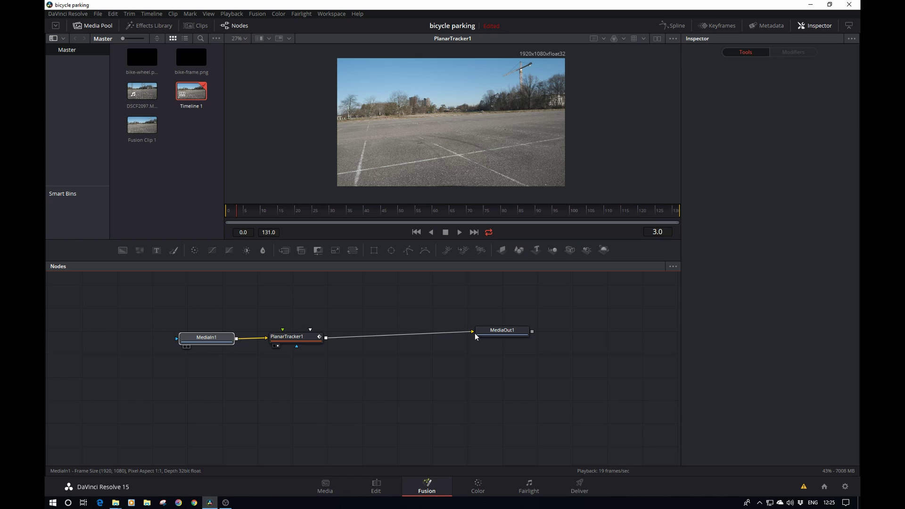
pyautogui.moveTo(507, 336); pyautogui.dragTo(415, 345)
pyautogui.moveTo(316, 361); pyautogui.dragTo(360, 371)
# Step: Add bike-frame.png from the Media Pool as MediaIn2 and view it
pyautogui.moveTo(191, 57); pyautogui.dragTo(153, 417)
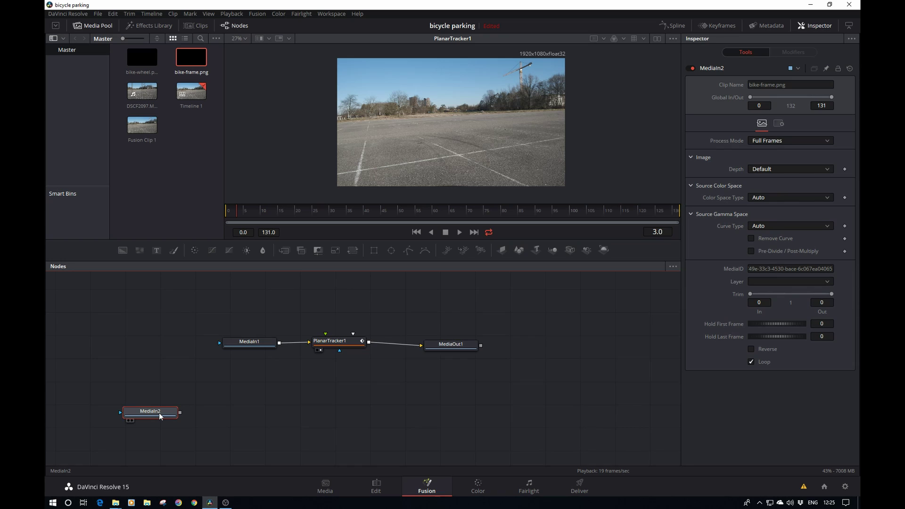
pyautogui.press('1')
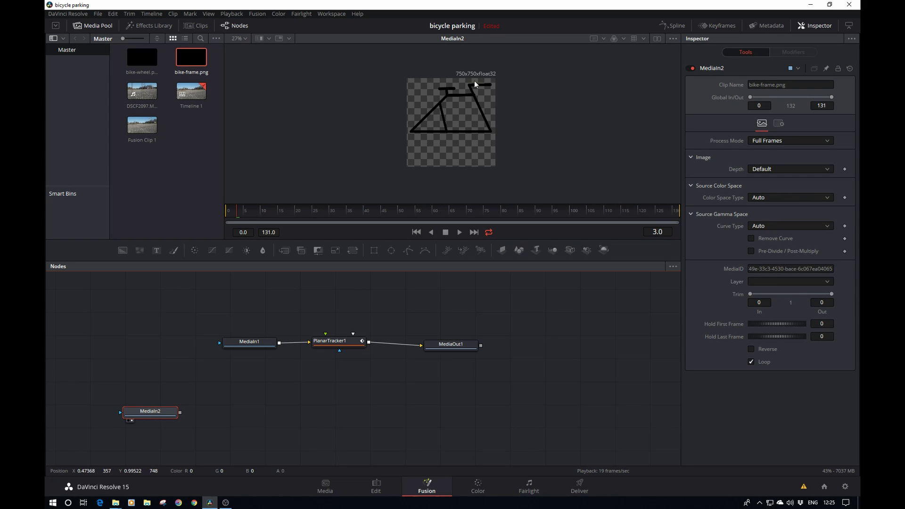
pyautogui.click(206, 389)
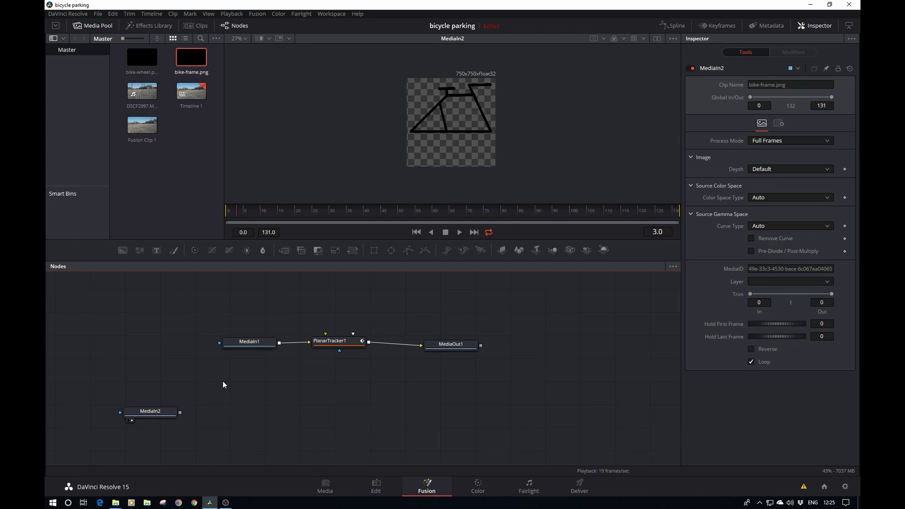
# Step: Add a Background node and merge the bike frame over it as Merge1
pyautogui.hotkey('shift', 'space')
pyautogui.write('back')
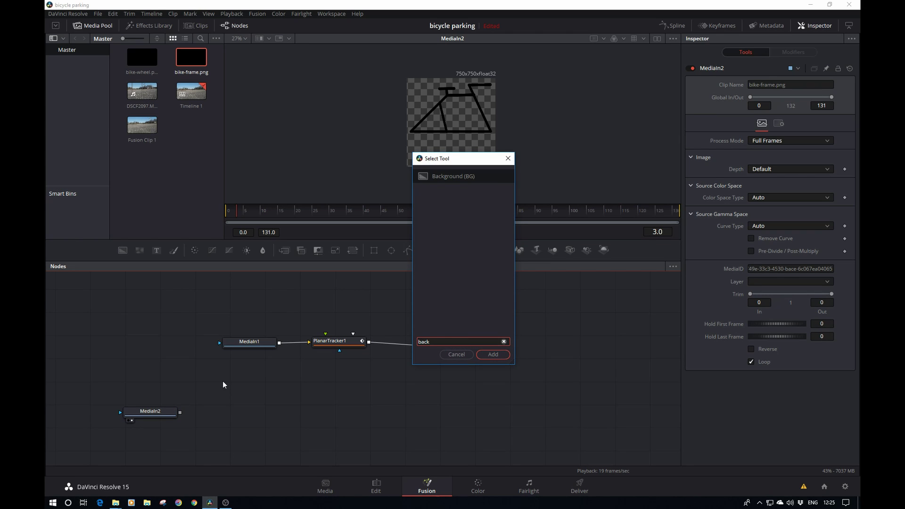
pyautogui.press('Return')
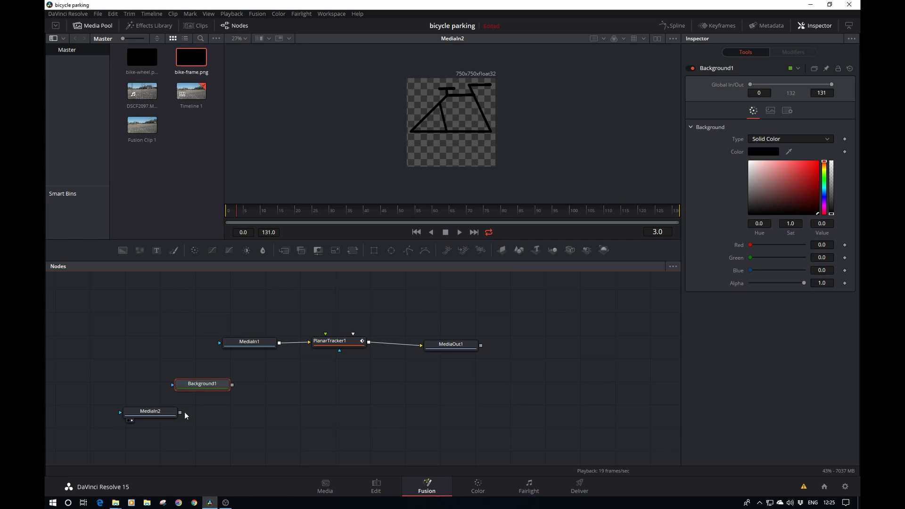
pyautogui.moveTo(186, 415); pyautogui.dragTo(250, 408)
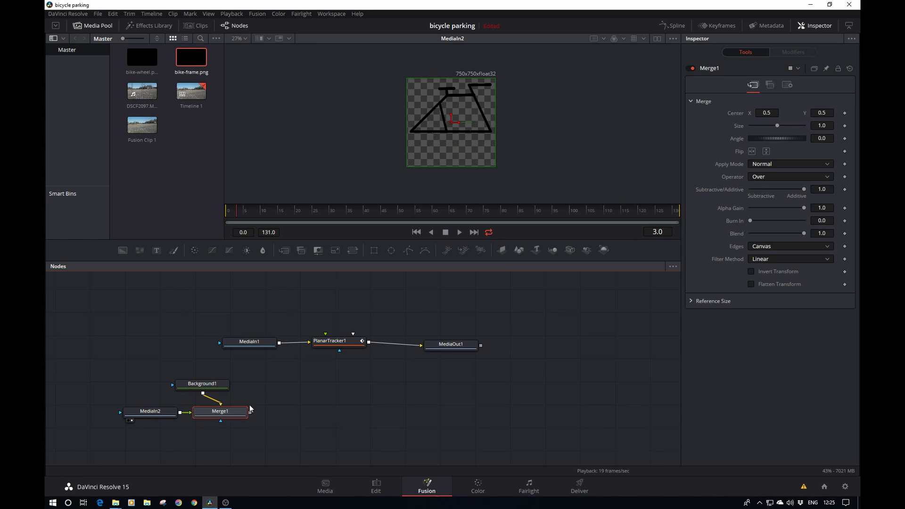
pyautogui.press('1')
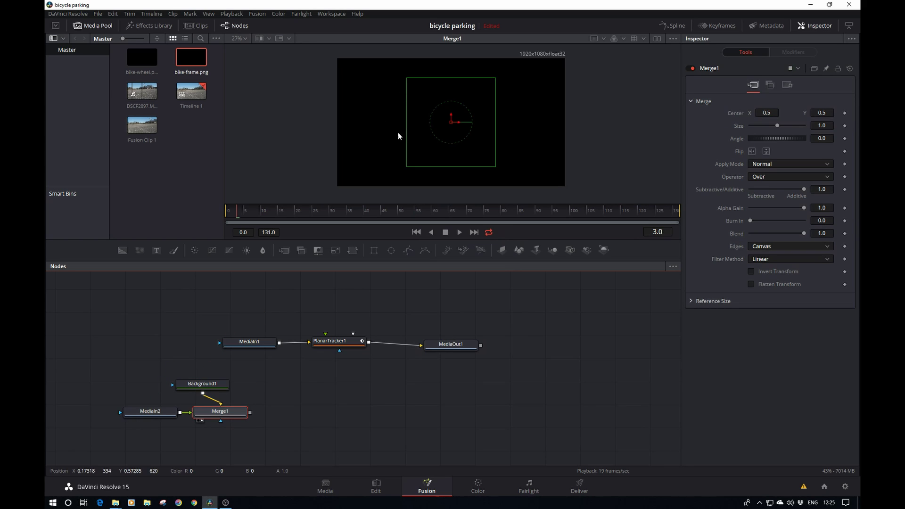
# Step: Set Background1's alpha to 0, then add bike-wheel.png as MediaIn3 feeding Merge2
pyautogui.click(208, 386)
pyautogui.moveTo(804, 283); pyautogui.dragTo(734, 283)
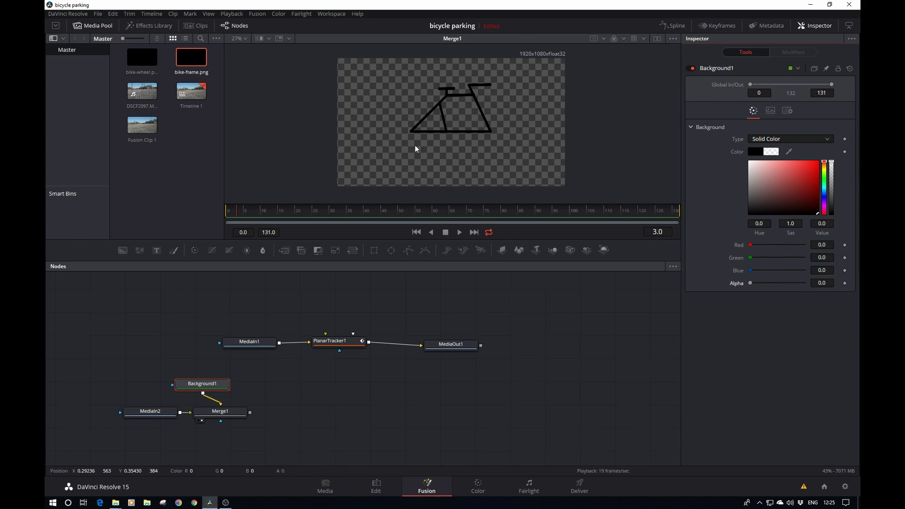
pyautogui.moveTo(210, 390); pyautogui.dragTo(228, 390)
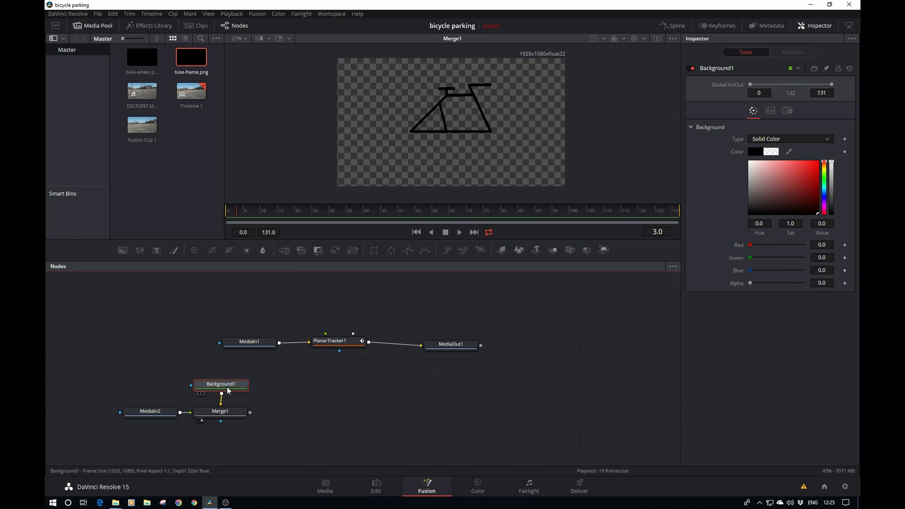
pyautogui.moveTo(297, 417); pyautogui.dragTo(300, 400)
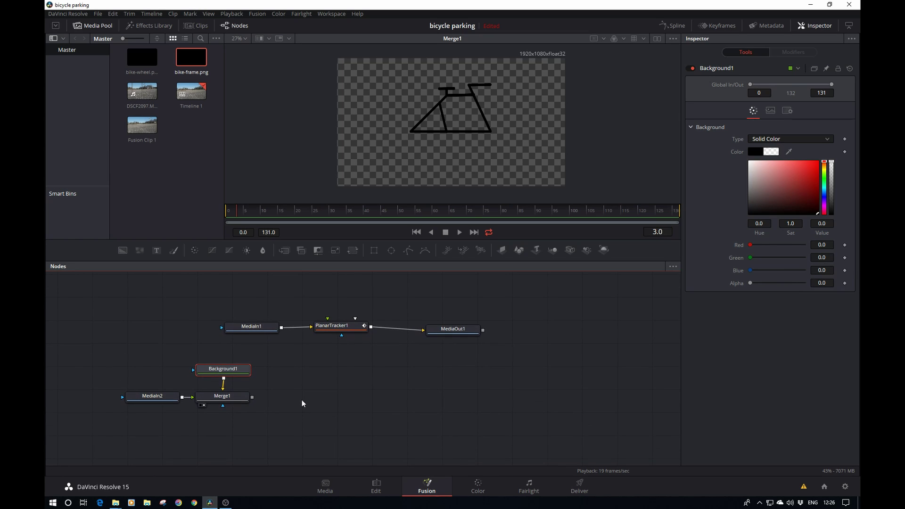
pyautogui.moveTo(140, 62); pyautogui.dragTo(253, 398)
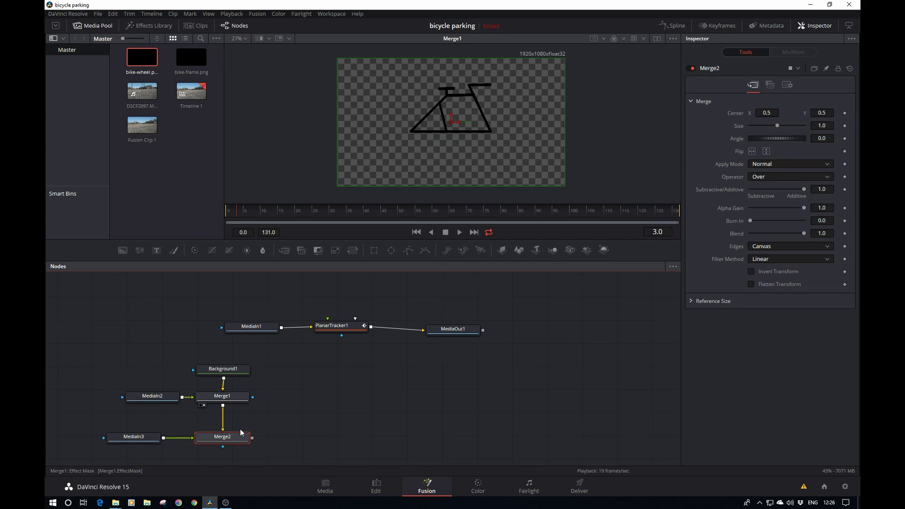
# Step: Nudge the MediaIn3 node left and view the bike-wheel image alone
pyautogui.press('1')
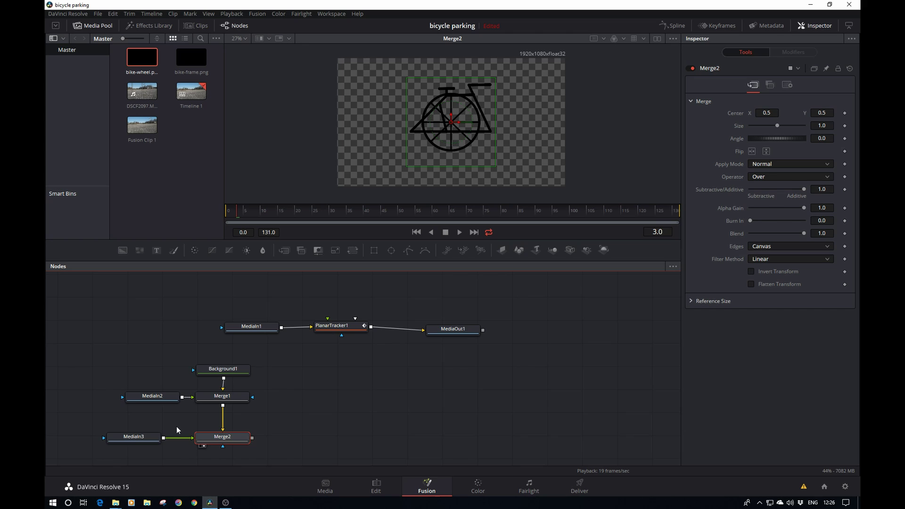
pyautogui.moveTo(142, 442); pyautogui.dragTo(107, 442)
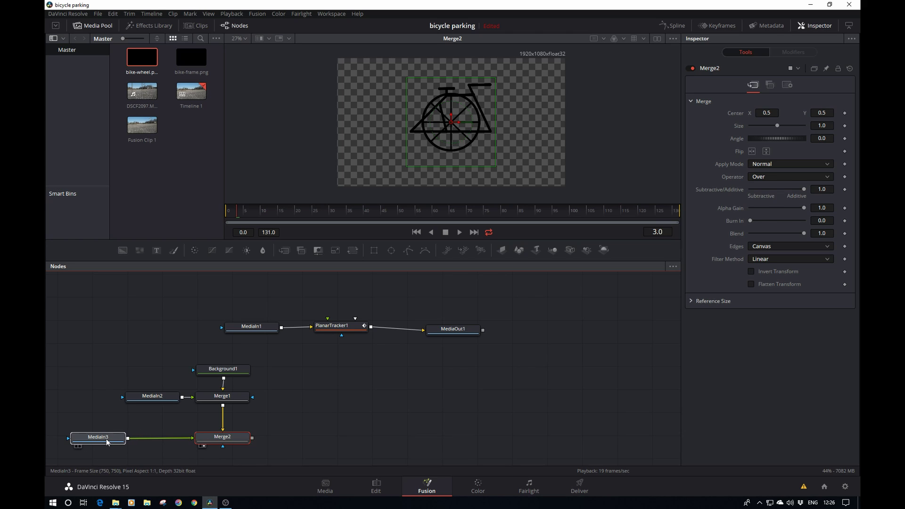
pyautogui.moveTo(317, 431); pyautogui.dragTo(422, 430)
pyautogui.click(187, 437)
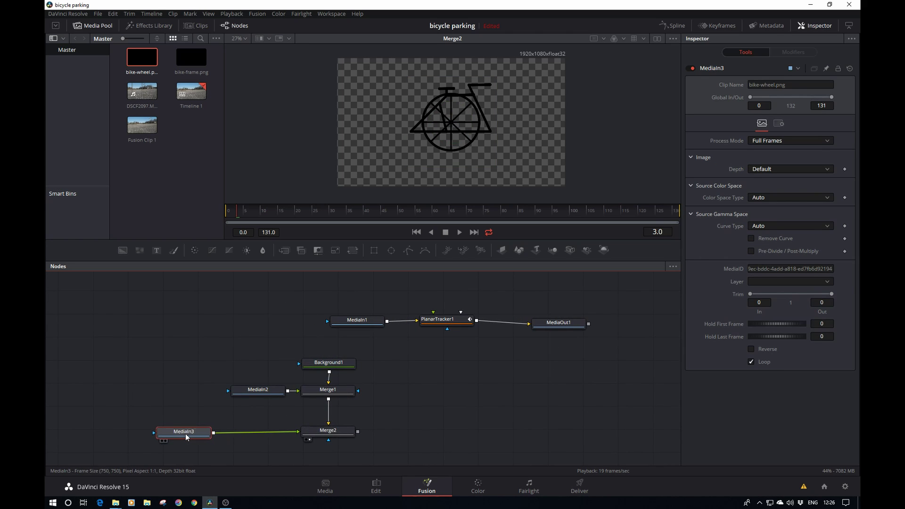
pyautogui.moveTo(187, 437); pyautogui.dragTo(179, 437)
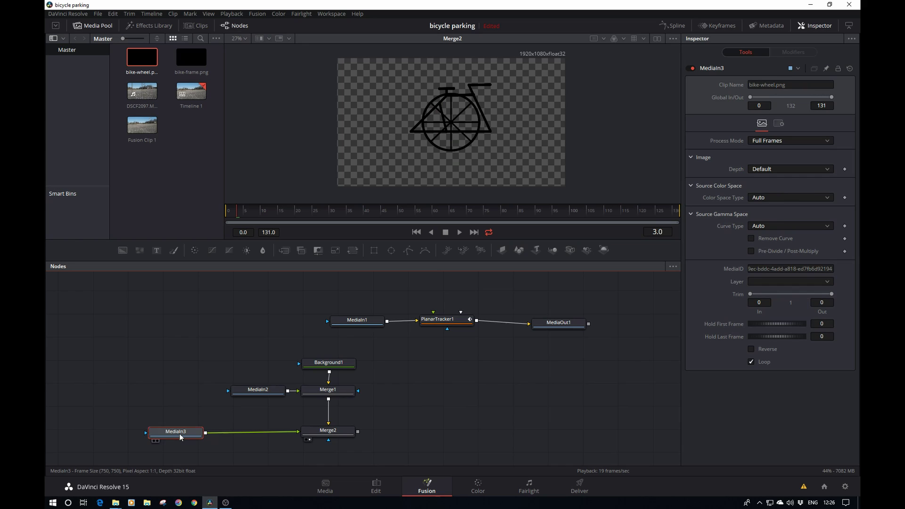
pyautogui.press('1')
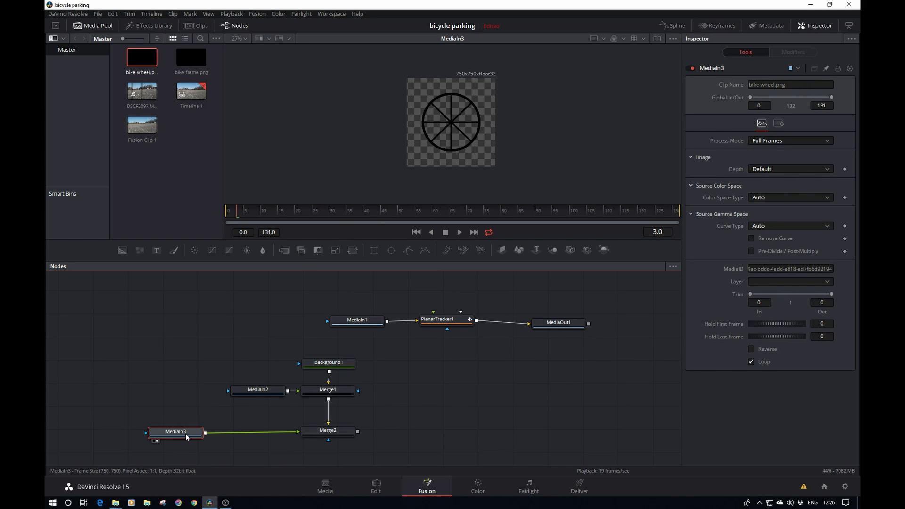
pyautogui.moveTo(239, 395)
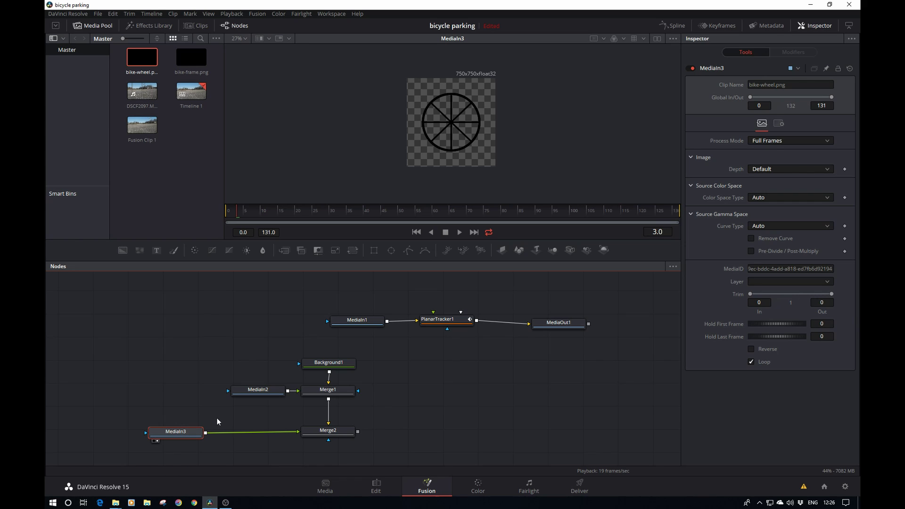
# Step: Add a Transform node after the bike-wheel image and view its output
pyautogui.hotkey('shift', 'space')
pyautogui.write('back')
pyautogui.press('BackSpace')
pyautogui.press('BackSpace')
pyautogui.press('BackSpace')
pyautogui.press('BackSpace')
pyautogui.write('trans')
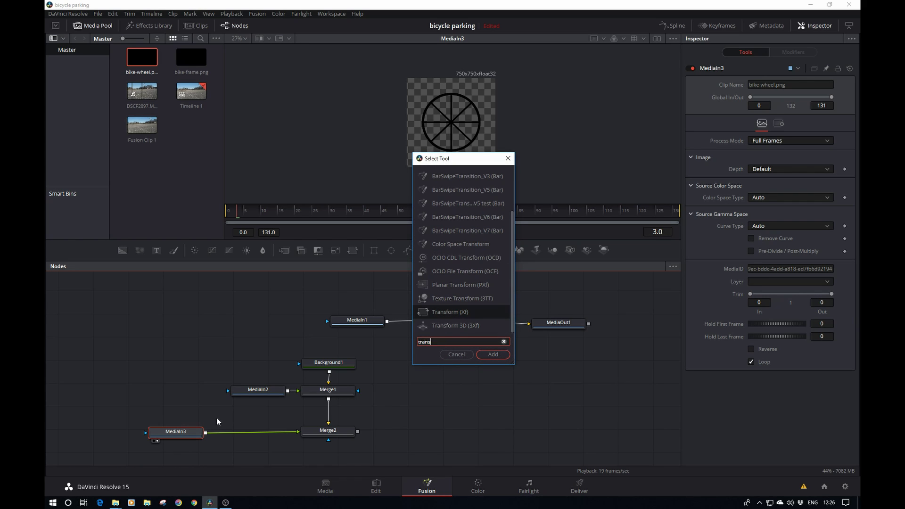
pyautogui.press('Return')
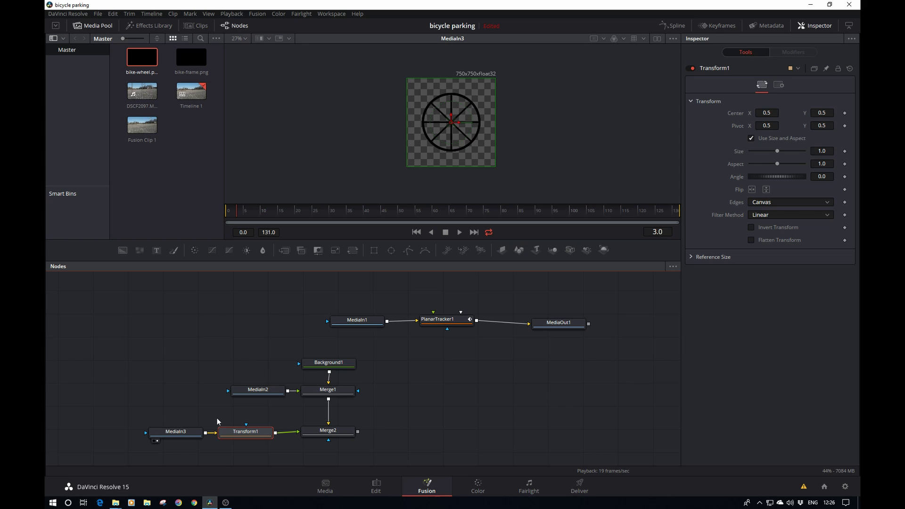
pyautogui.press('1')
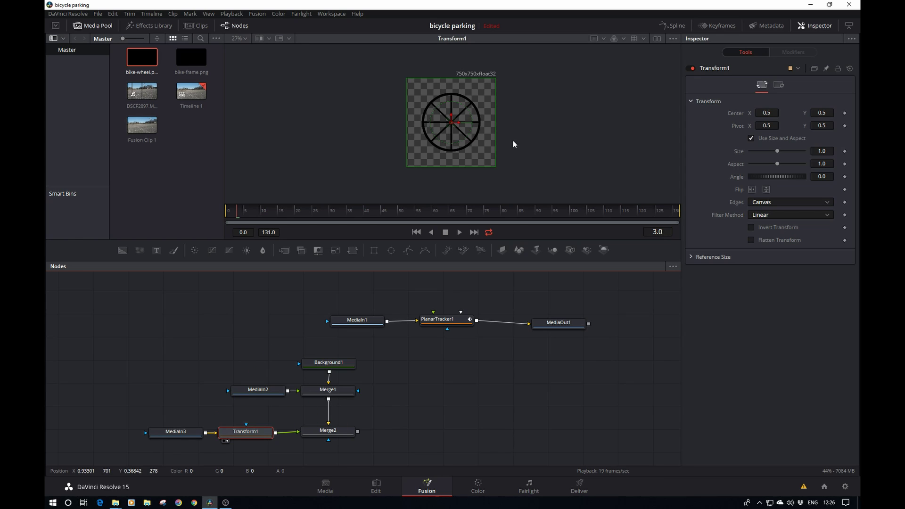
# Step: Reset the Transform's Angle to 0 and attach the expression -time to it
pyautogui.moveTo(770, 180)
pyautogui.mouseDown()
pyautogui.moveTo(750, 183)
pyautogui.moveTo(784, 182)
pyautogui.moveTo(742, 183)
pyautogui.moveTo(794, 181)
pyautogui.moveTo(741, 183)
pyautogui.moveTo(765, 182)
pyautogui.mouseUp()
pyautogui.doubleClick(777, 182)
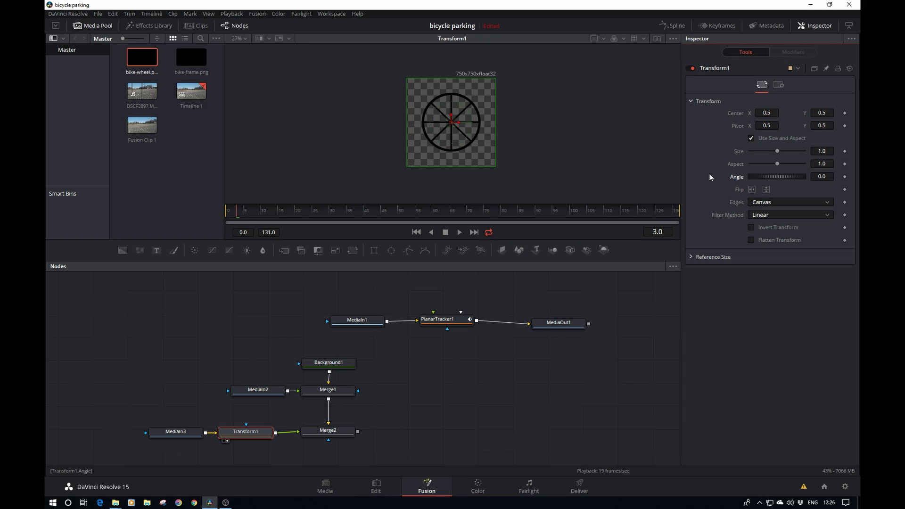
pyautogui.rightClick(740, 180)
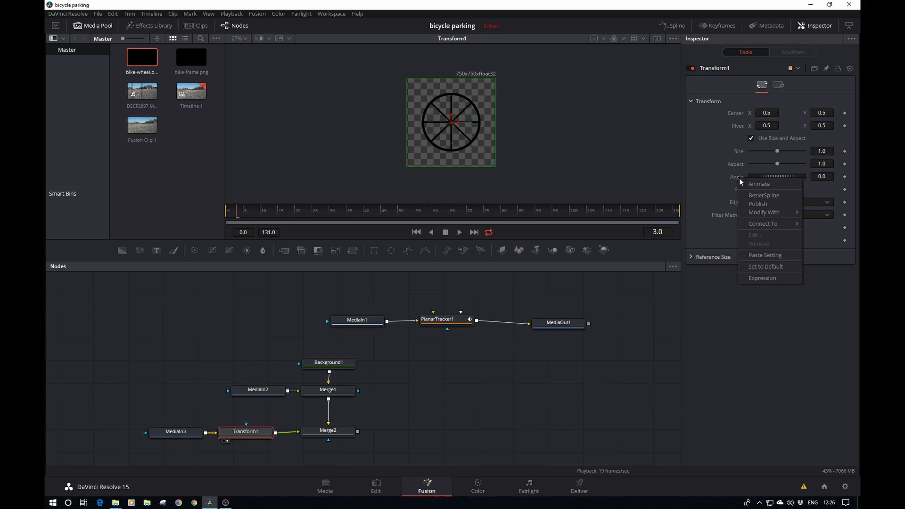
pyautogui.click(771, 279)
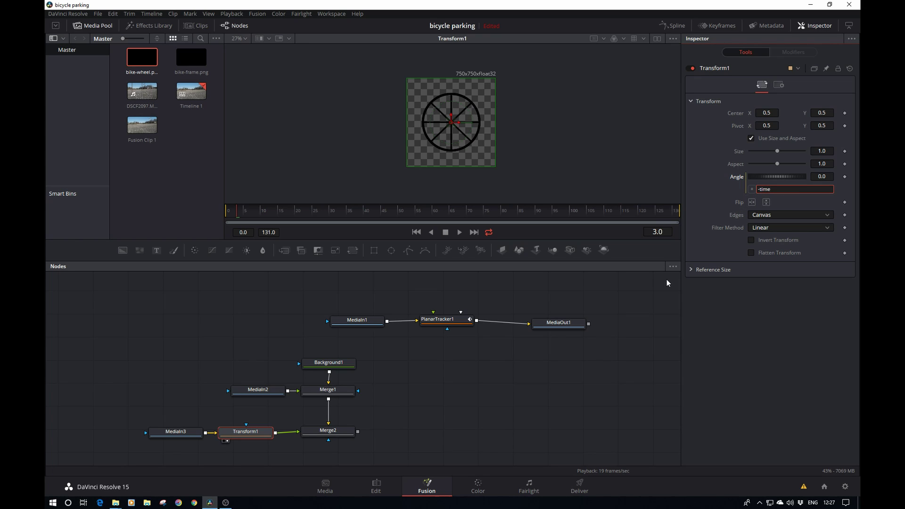
pyautogui.click(636, 372)
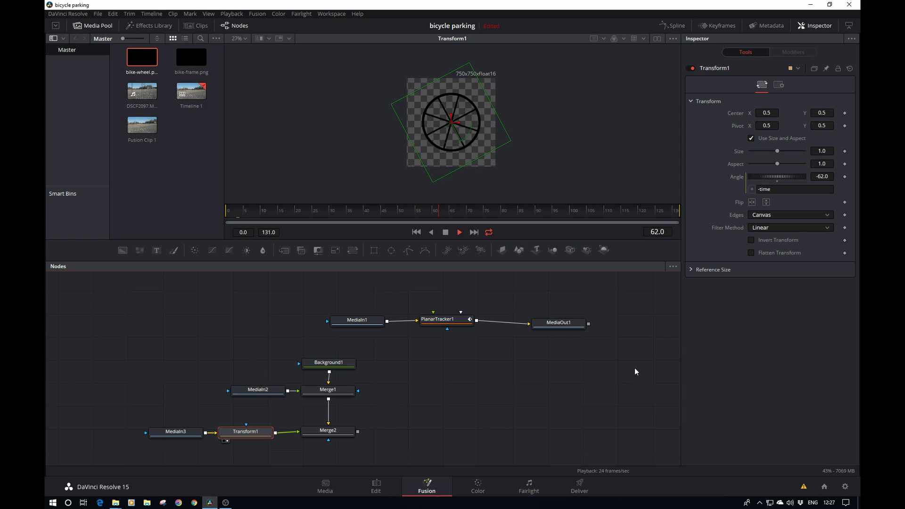
# Step: Change the Angle expression to -time*12 and play back to preview the spin
pyautogui.press('space')
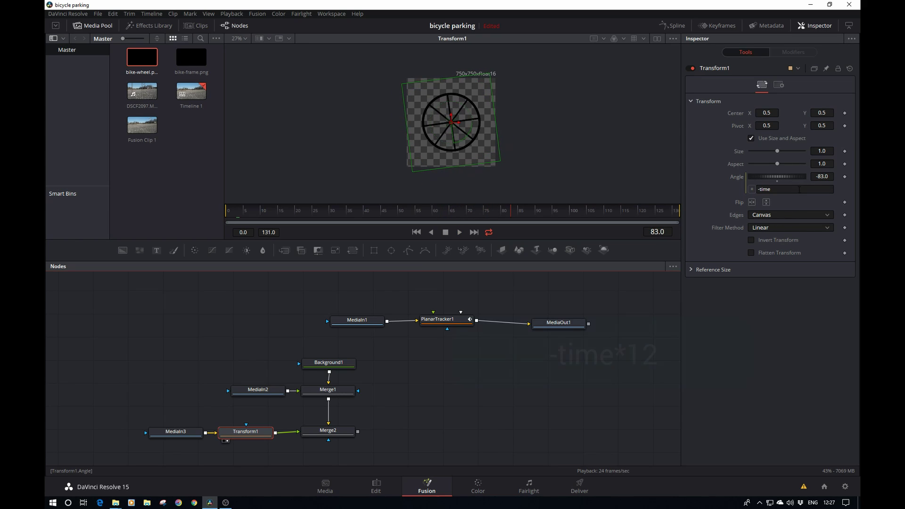
pyautogui.click(800, 189)
pyautogui.write('*12')
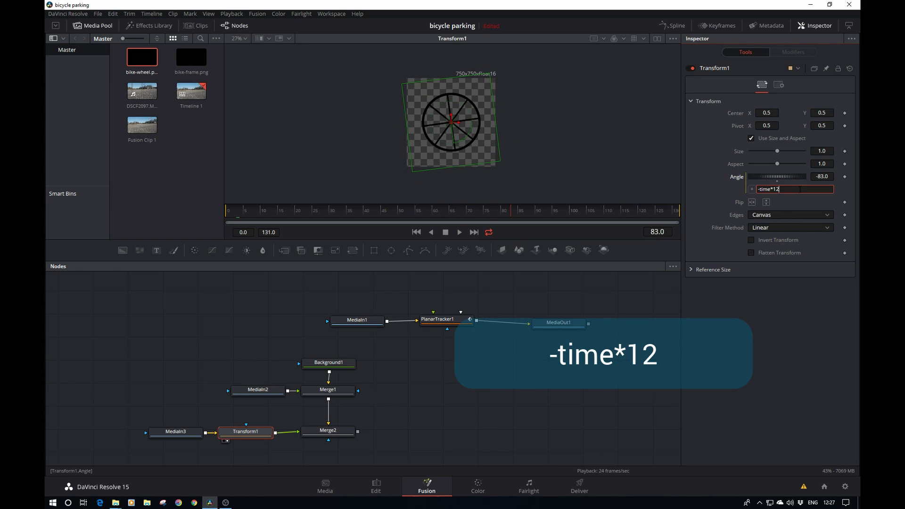
pyautogui.click(595, 381)
pyautogui.press('space')
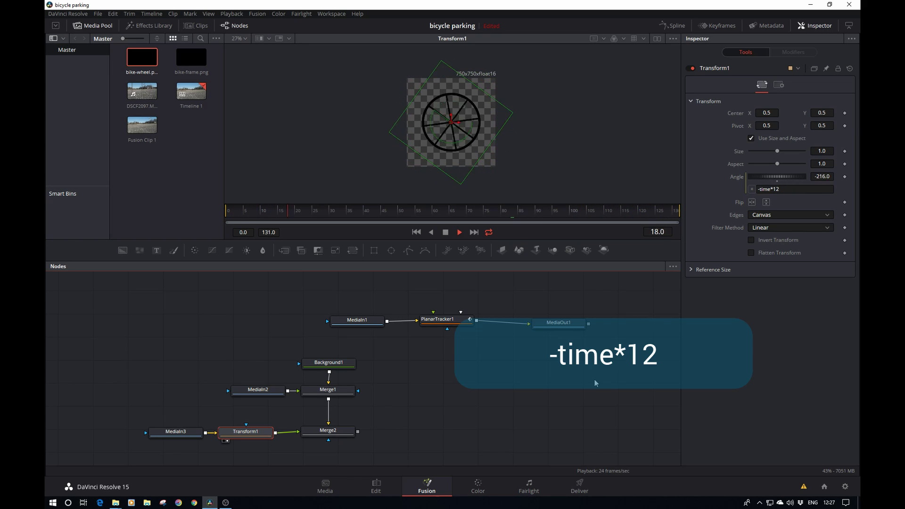
pyautogui.press('space')
# Step: Rename the wheel's Transform node to 'rotation'
pyautogui.click(215, 405)
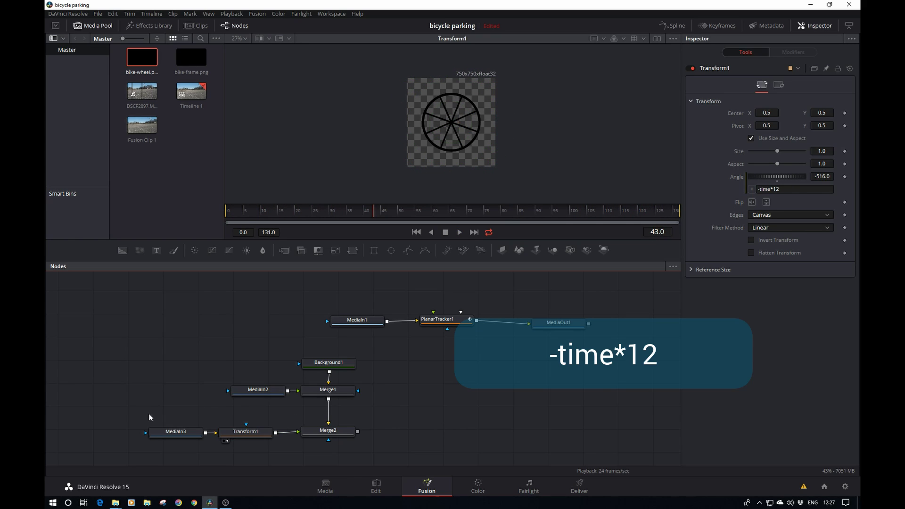
pyautogui.click(246, 436)
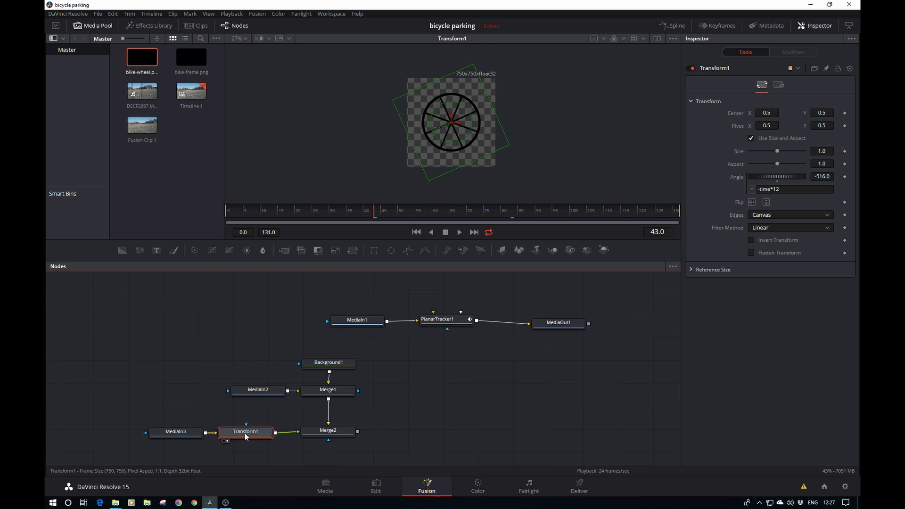
pyautogui.press('F2')
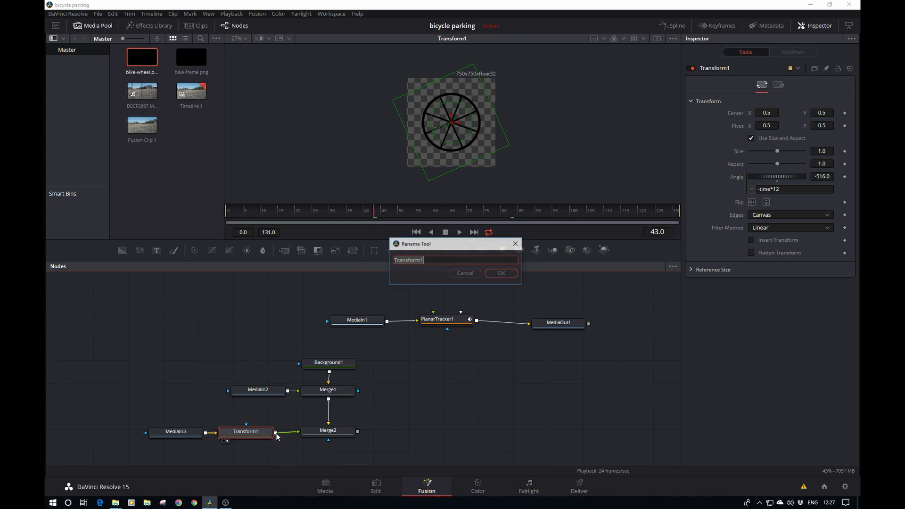
pyautogui.write('rotation')
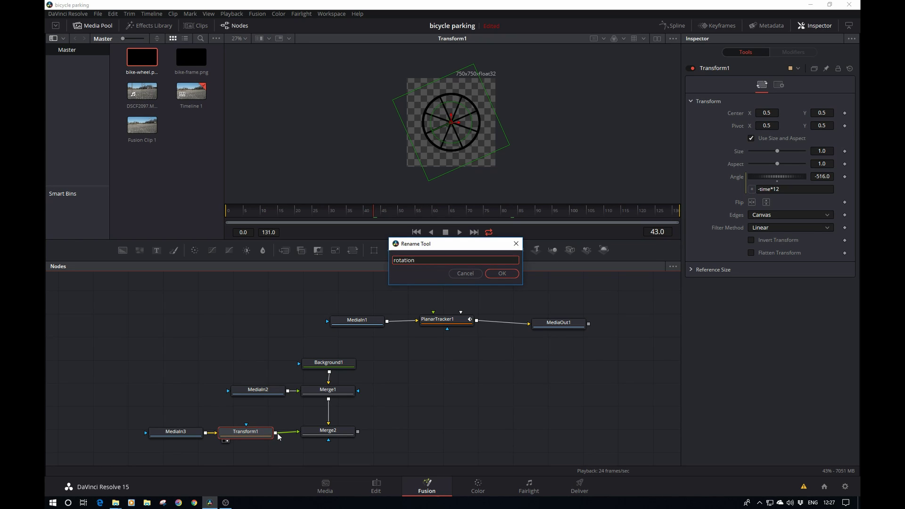
pyautogui.press('Return')
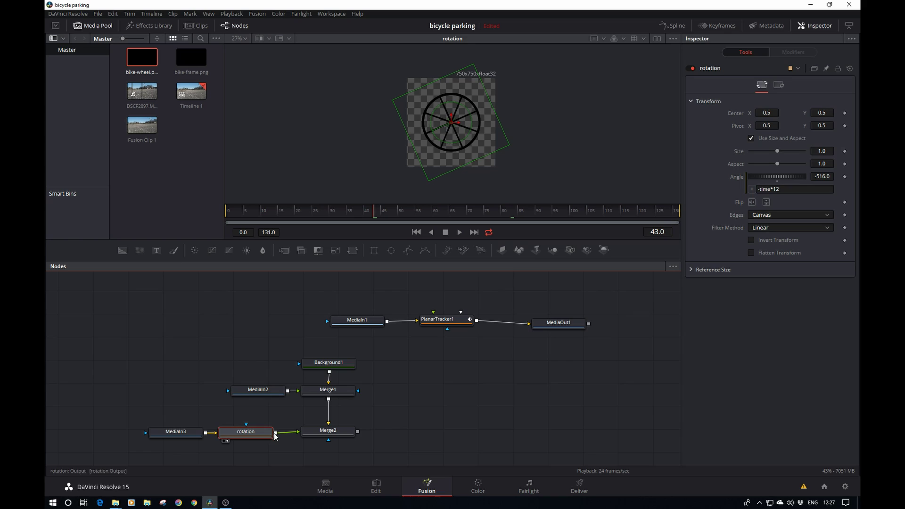
# Step: View the combined bicycle in Merge2 and move MediaIn3 and rotation further left
pyautogui.moveTo(340, 431); pyautogui.dragTo(513, 110)
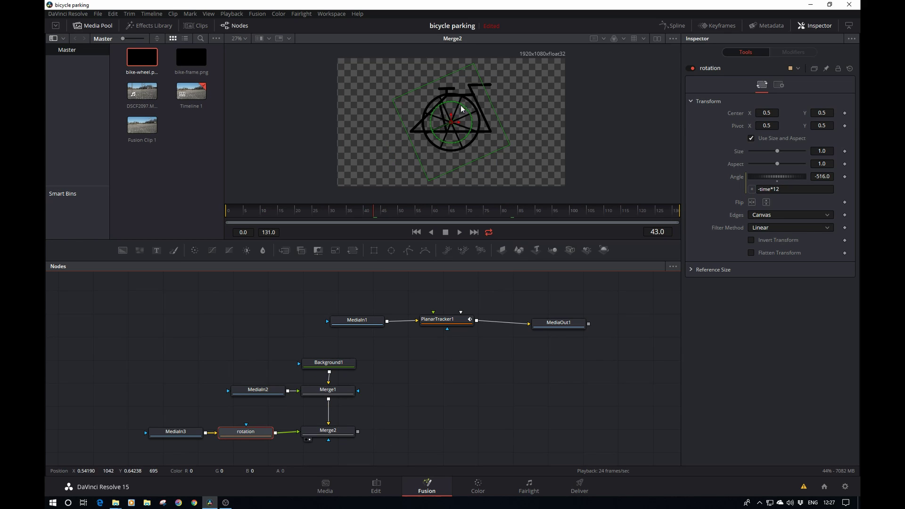
pyautogui.click(328, 435)
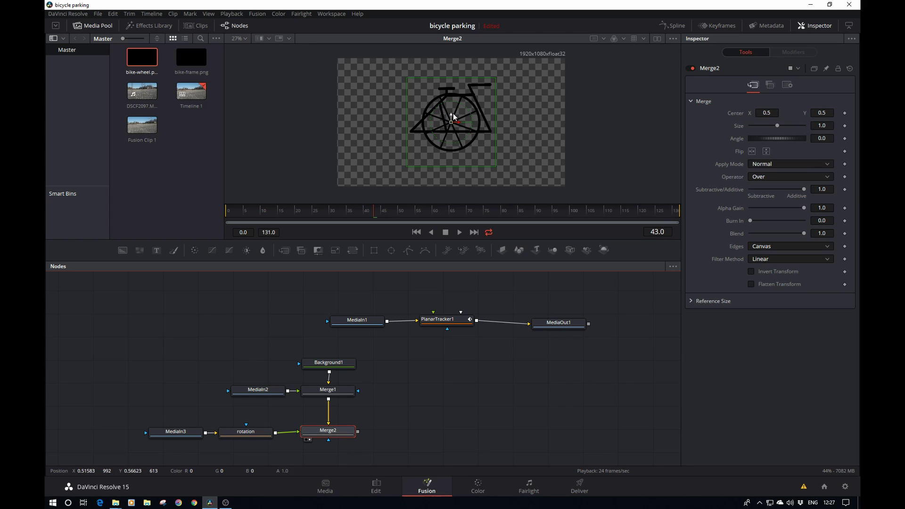
pyautogui.moveTo(276, 450); pyautogui.dragTo(146, 416)
pyautogui.moveTo(252, 438); pyautogui.dragTo(201, 435)
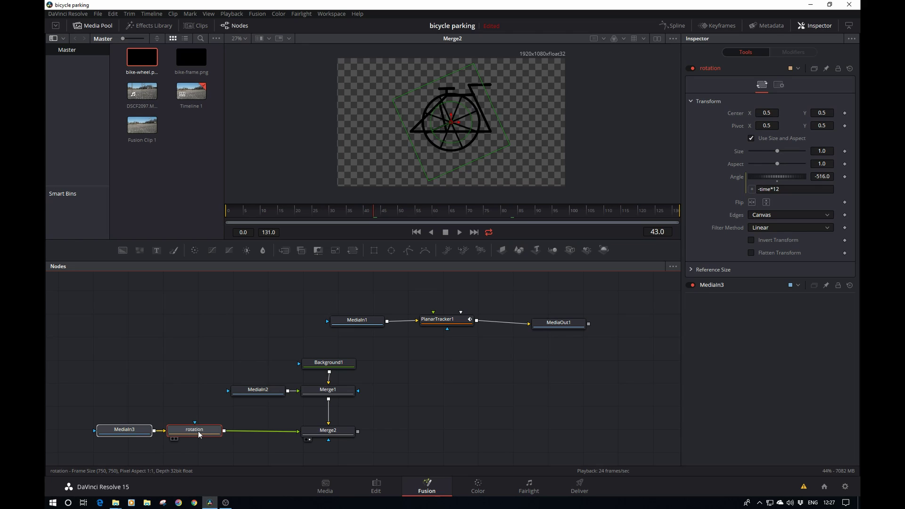
# Step: Search for Transform to add another transform node
pyautogui.hotkey('shift', 'space')
pyautogui.write('tra')
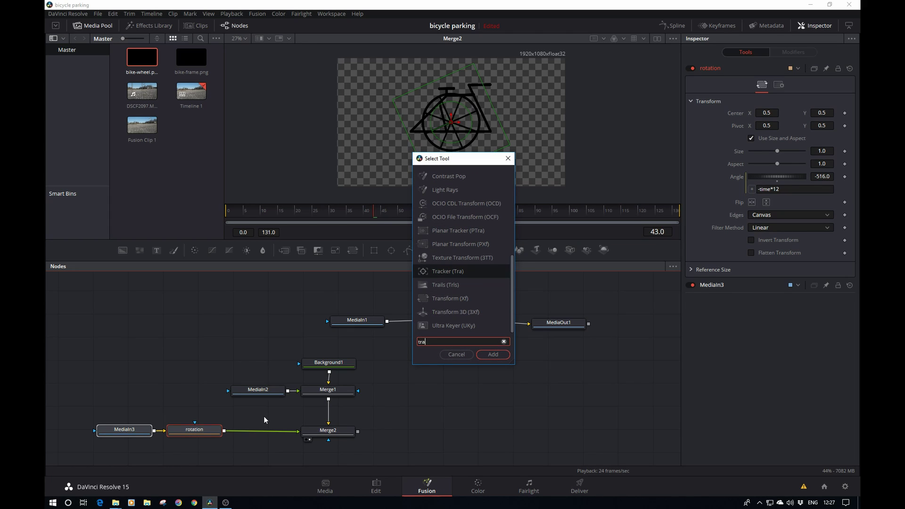
pyautogui.press('Down')
pyautogui.press('Down')
# Step: Insert Transform1 after the rotation and drag the wheel to Center 0.049497, 0.390331
pyautogui.press('Return')
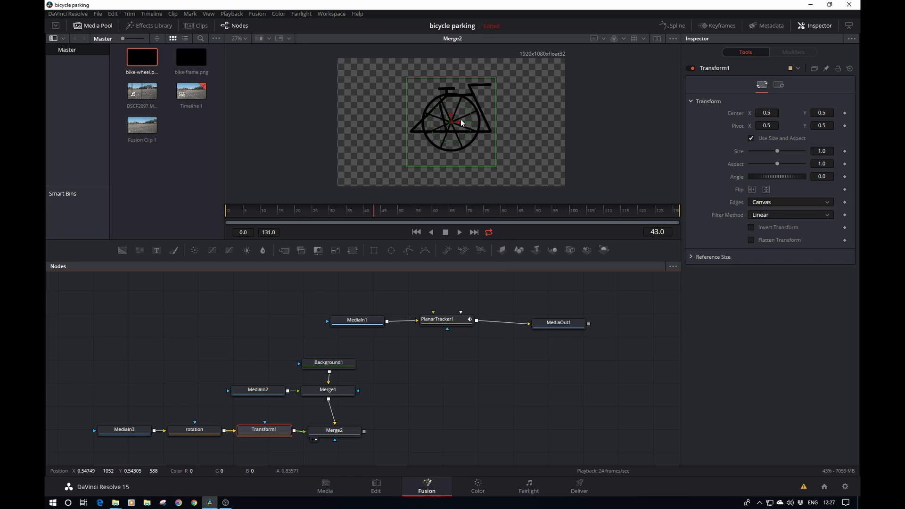
pyautogui.moveTo(454, 123); pyautogui.dragTo(420, 125)
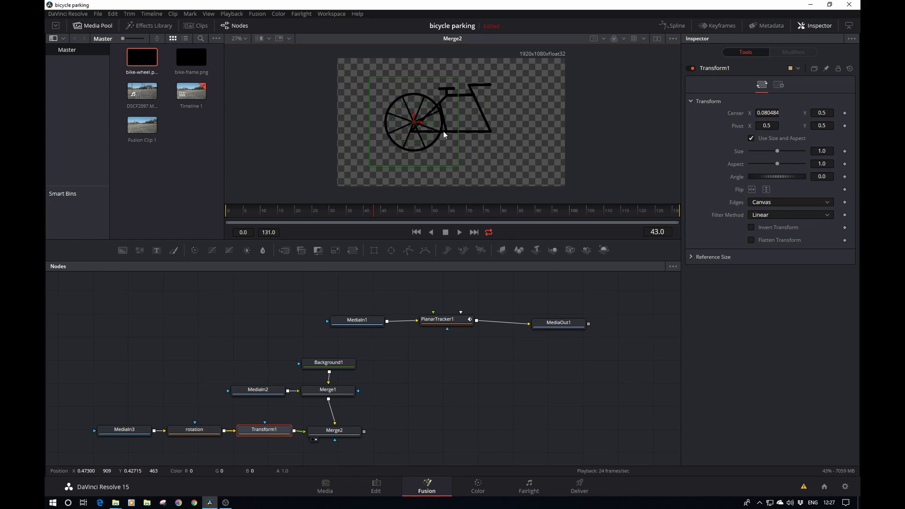
pyautogui.scroll(2, 445, 134)
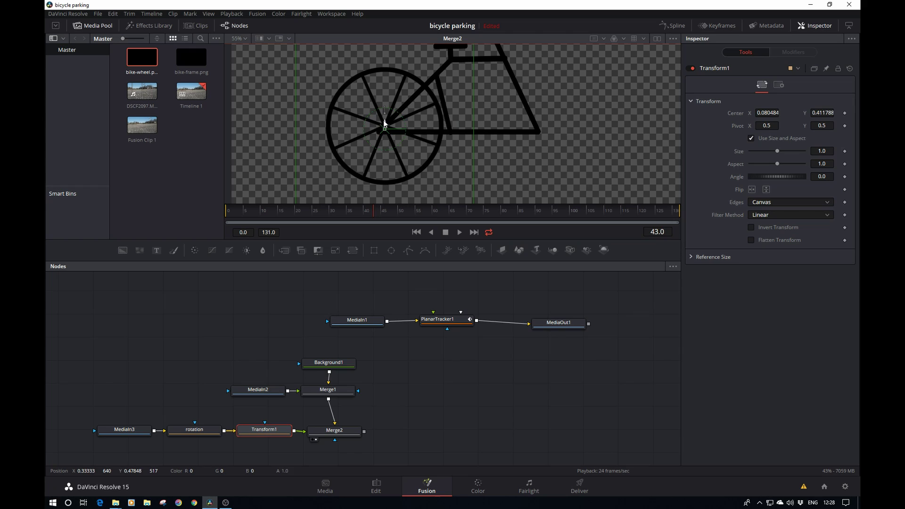
pyautogui.moveTo(384, 108); pyautogui.dragTo(388, 137)
pyautogui.scroll(-1, 440, 145)
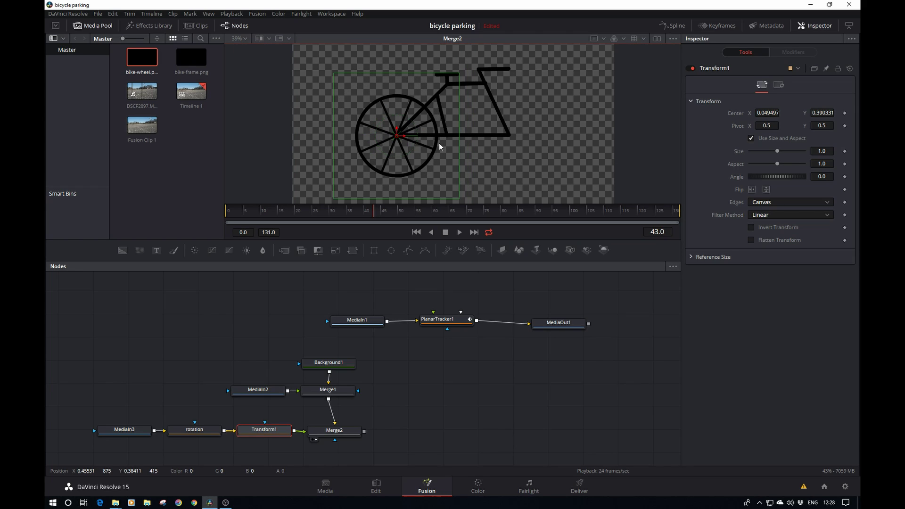
pyautogui.click(822, 113)
pyautogui.write('1258278')
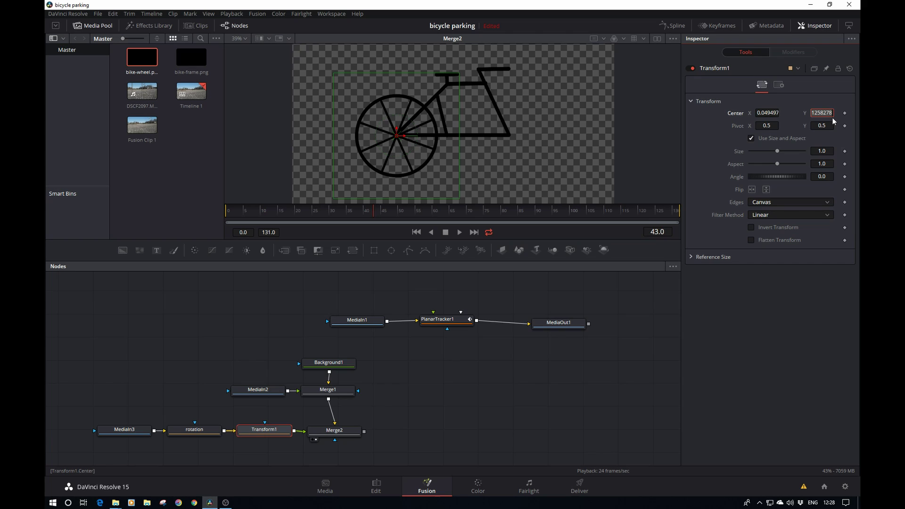
pyautogui.press('Escape')
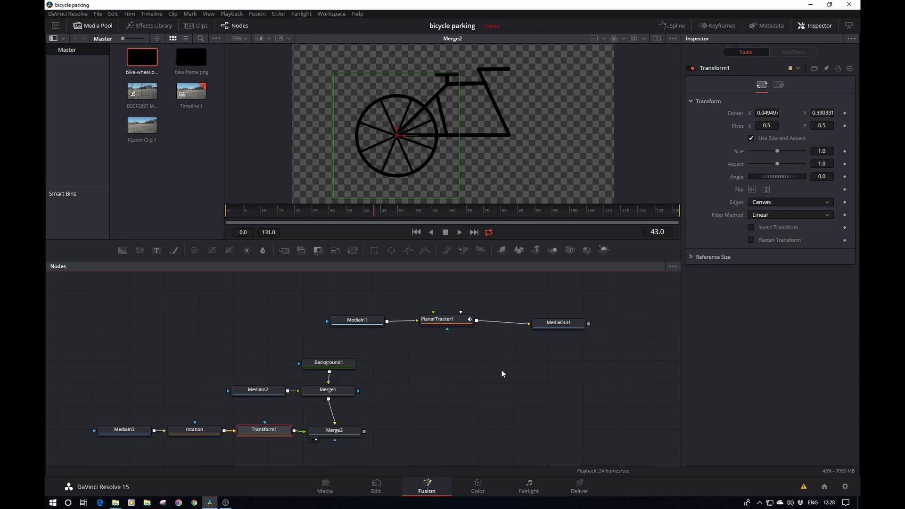
pyautogui.moveTo(439, 409); pyautogui.dragTo(436, 363)
# Step: Add Transform2 fed by the rotating wheel, merge it over Merge2 via Merge3, and view Merge3
pyautogui.click(313, 412)
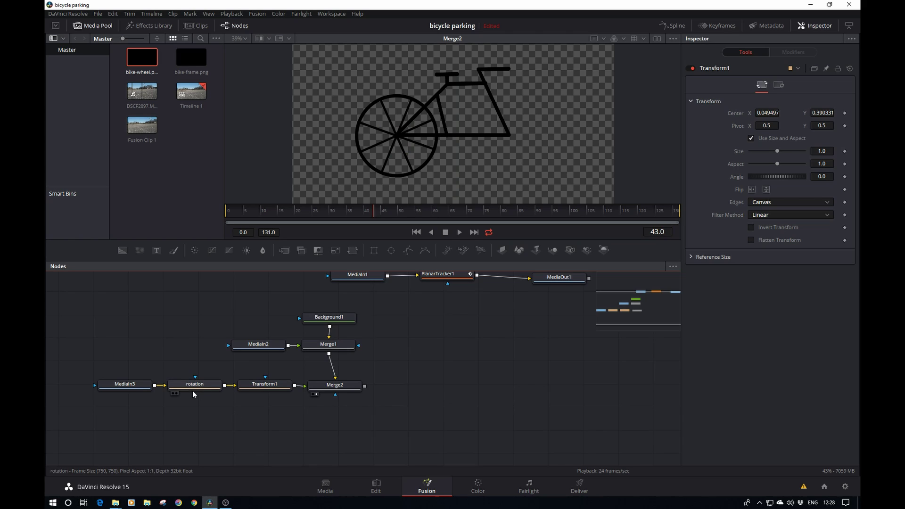
pyautogui.hotkey('shift', 'space')
pyautogui.write('tra')
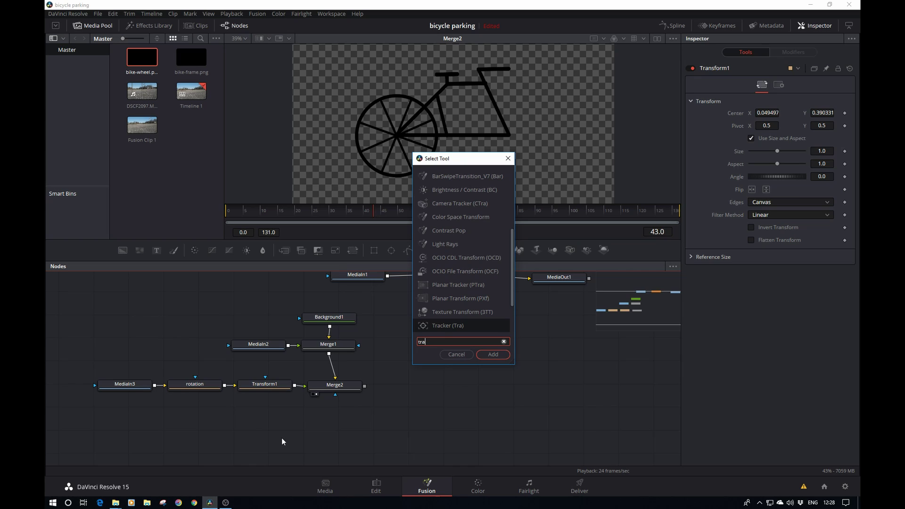
pyautogui.write('ns')
pyautogui.press('Return')
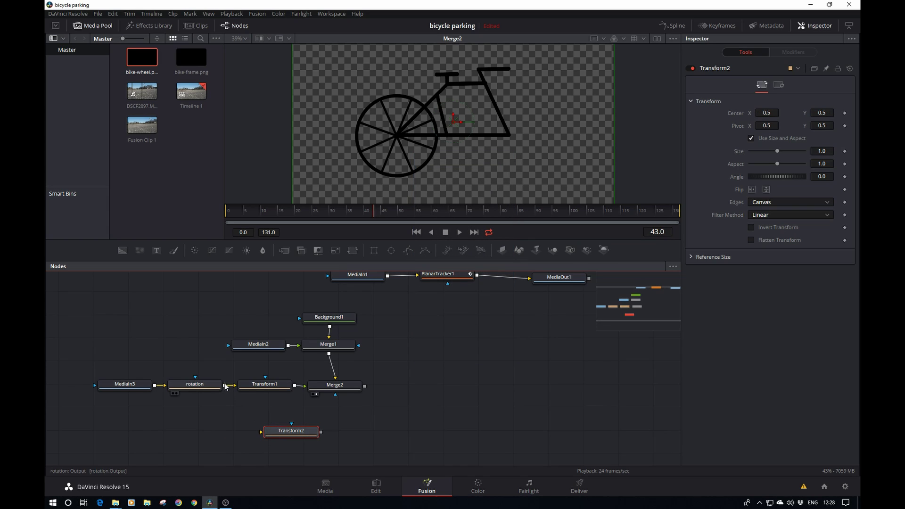
pyautogui.moveTo(226, 385); pyautogui.dragTo(365, 387)
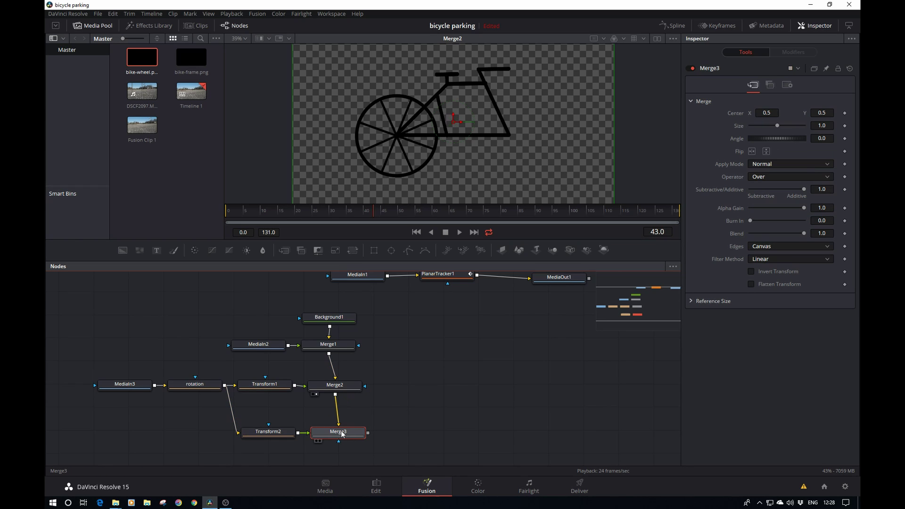
pyautogui.press('1')
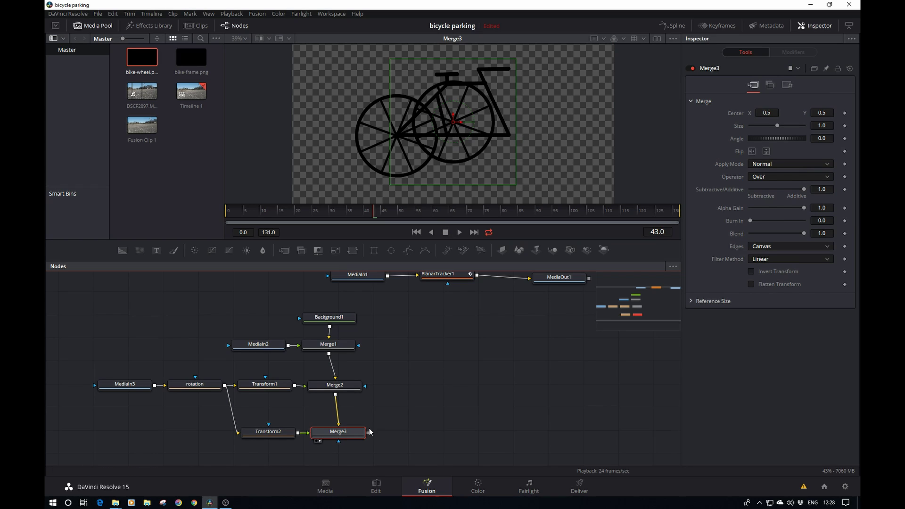
# Step: Move Transform2's wheel to Center 0.945217, 0.390331 and play the animation to check both wheels
pyautogui.click(267, 434)
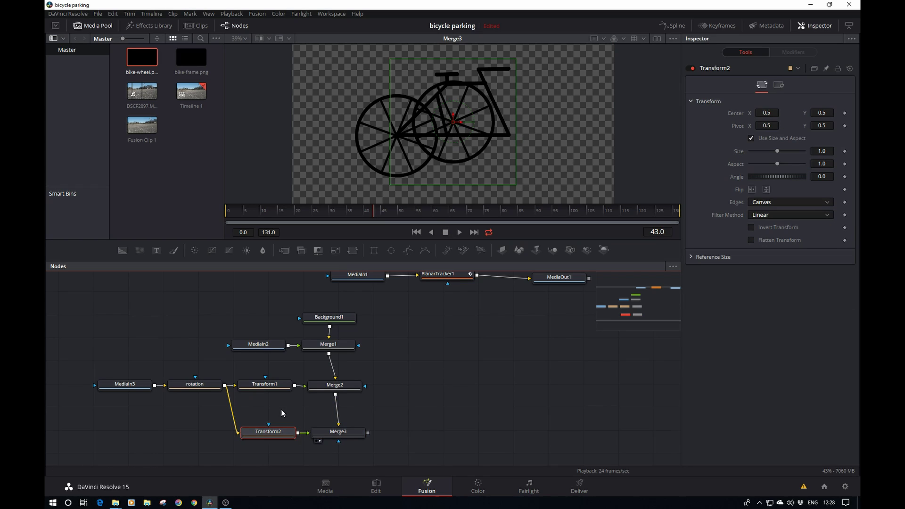
pyautogui.moveTo(459, 121); pyautogui.dragTo(515, 120)
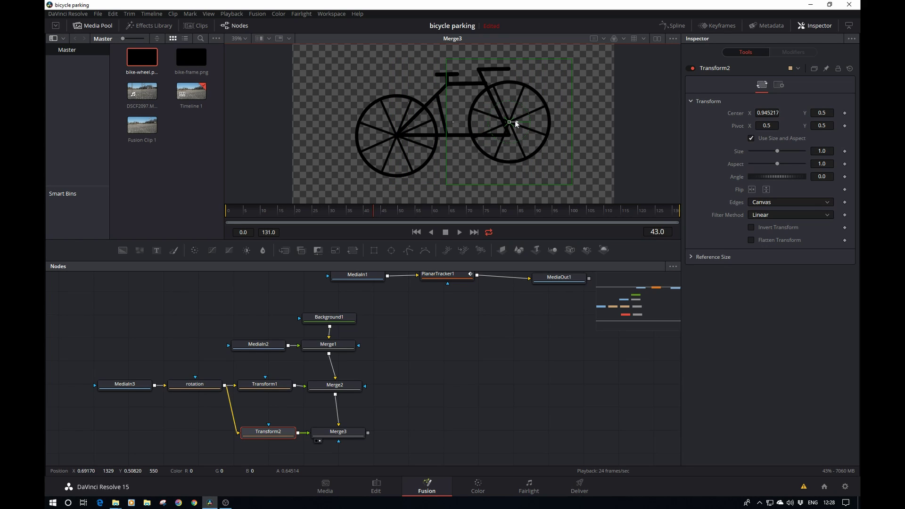
pyautogui.click(830, 114)
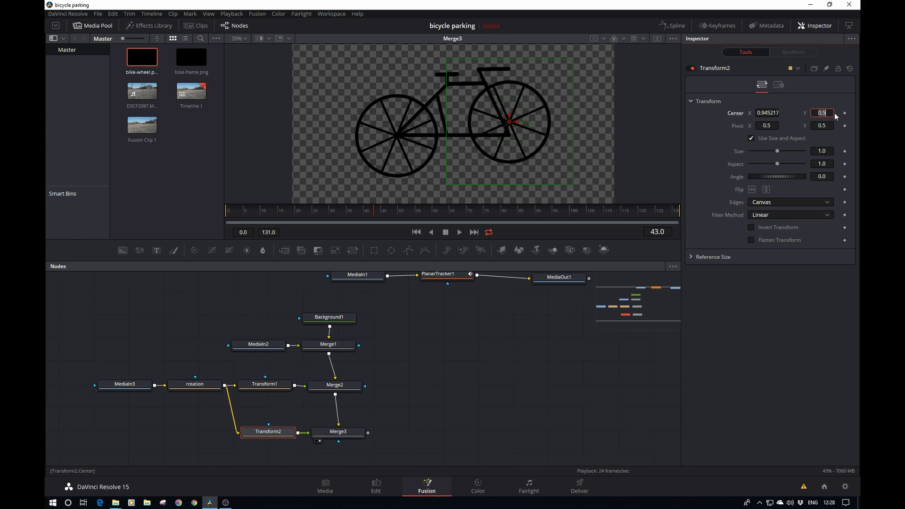
pyautogui.hotkey('ctrl', 'v')
pyautogui.press('Return')
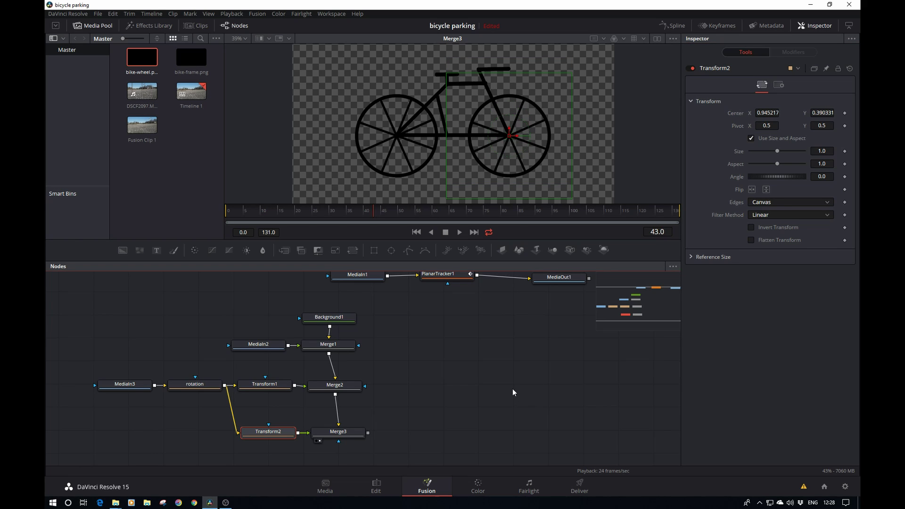
pyautogui.click(513, 389)
pyautogui.press('space')
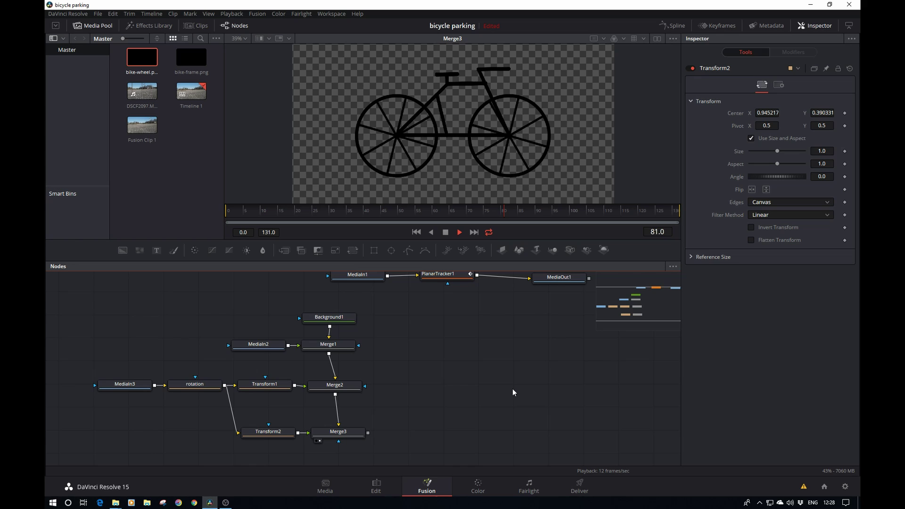
# Step: Connect Merge3's output into PlanarTracker1 and view MediaOut1 to inspect the bicycle on the pavement
pyautogui.press('space')
pyautogui.moveTo(507, 388); pyautogui.dragTo(471, 410)
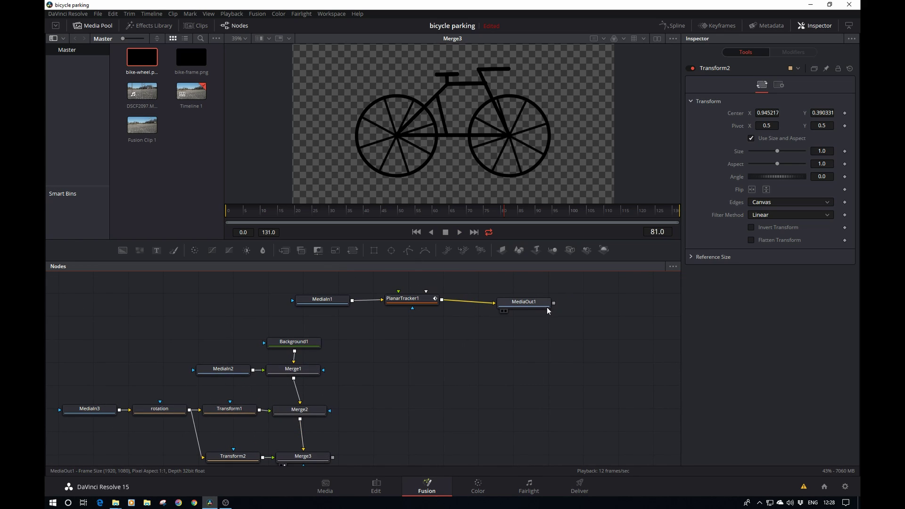
pyautogui.click(505, 311)
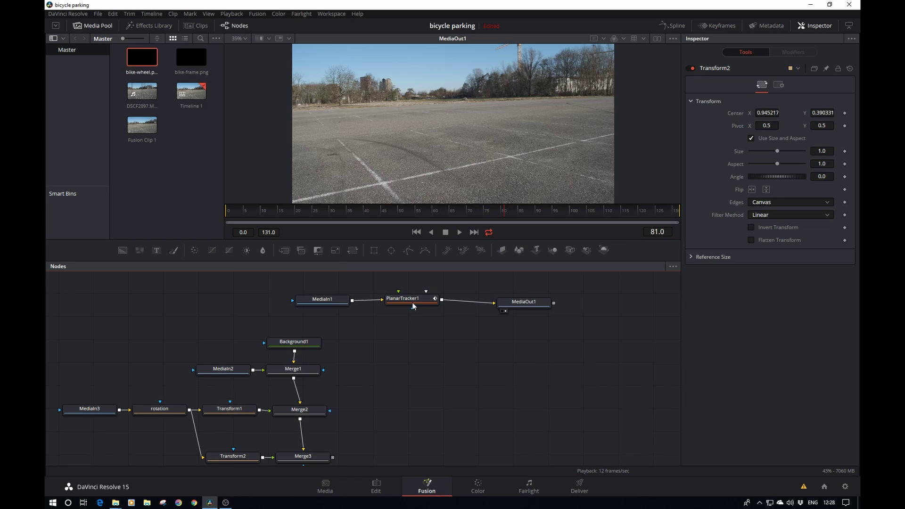
pyautogui.moveTo(333, 458); pyautogui.dragTo(411, 309)
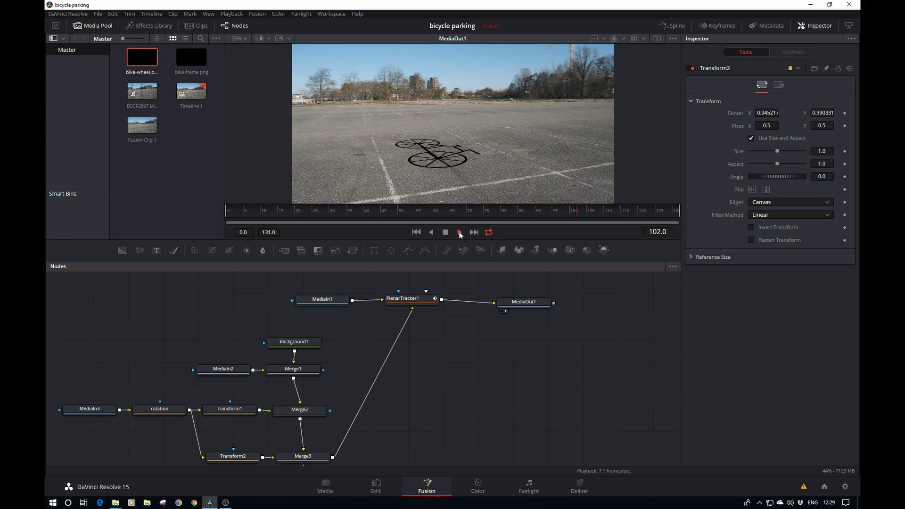
pyautogui.click(445, 232)
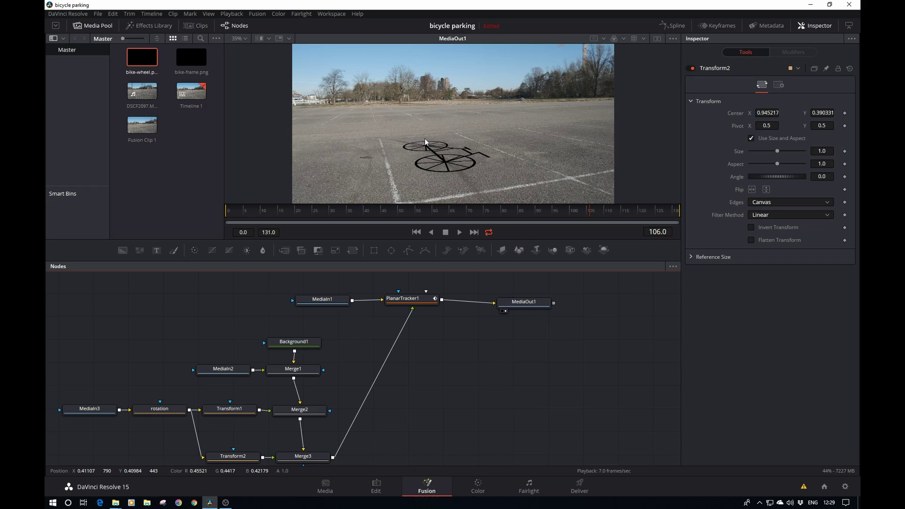
pyautogui.moveTo(474, 375); pyautogui.dragTo(465, 347)
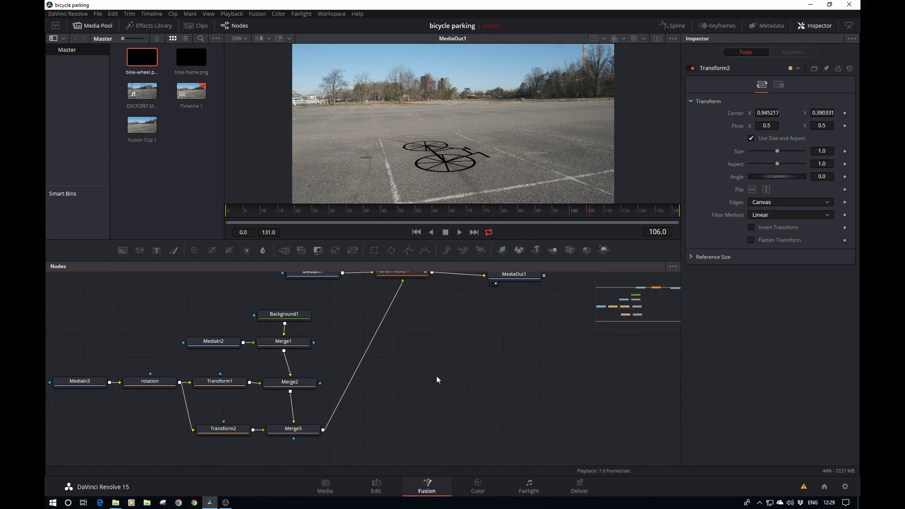
pyautogui.scroll(3, 476, 179)
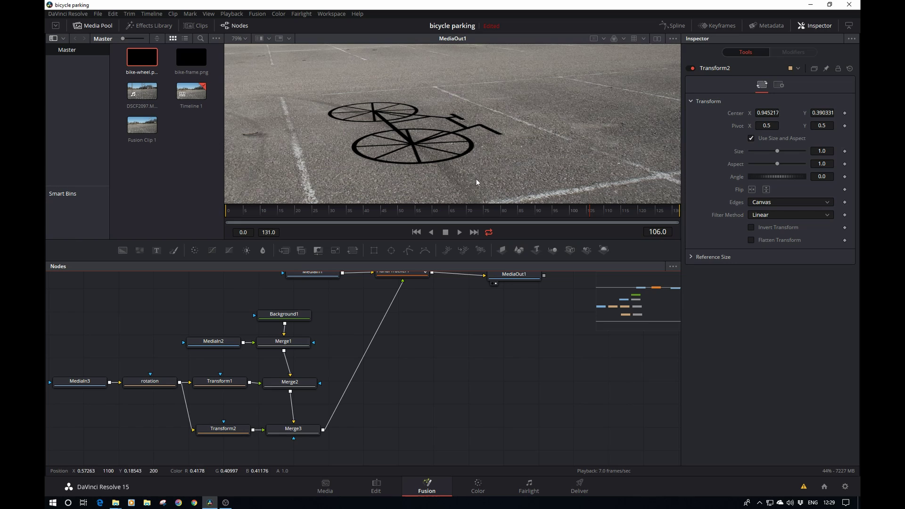
pyautogui.moveTo(558, 177); pyautogui.dragTo(425, 177)
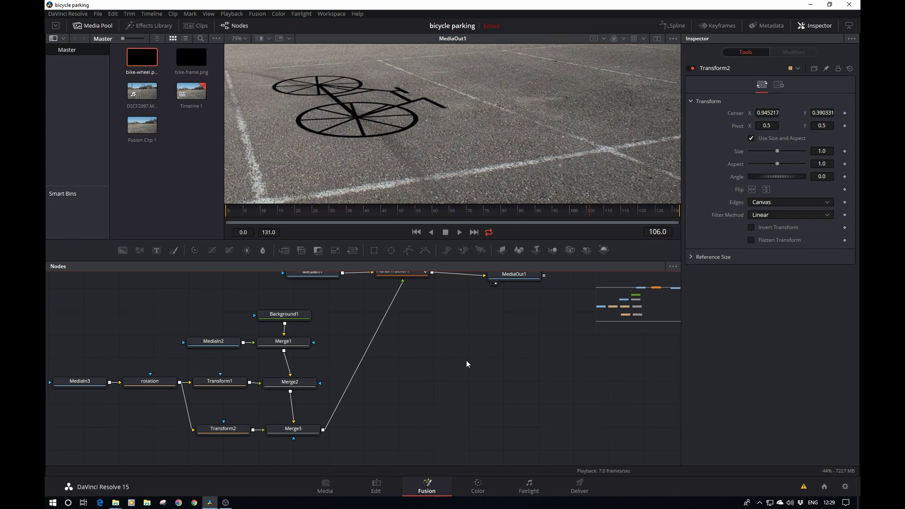
# Step: Add a FastNoise node and set its Scale to 80
pyautogui.hotkey('shift', 'space')
pyautogui.write('fast')
pyautogui.press('Return')
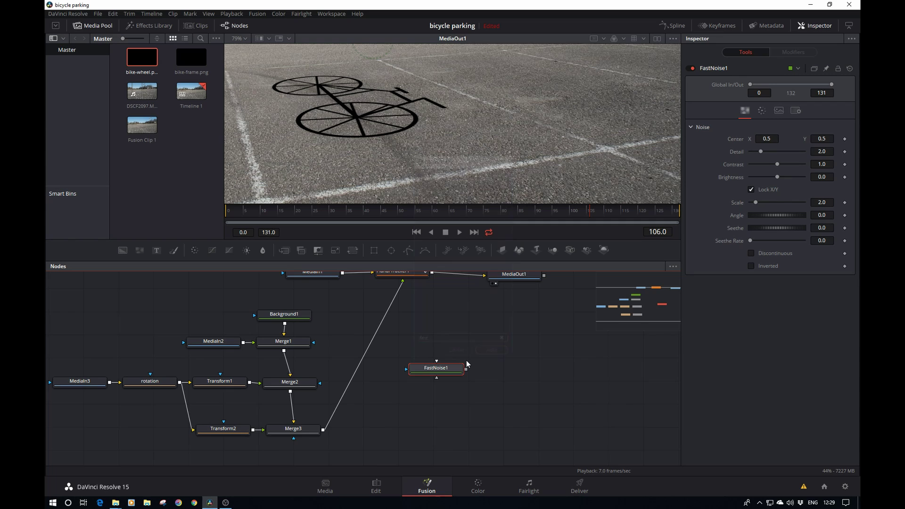
pyautogui.press('1')
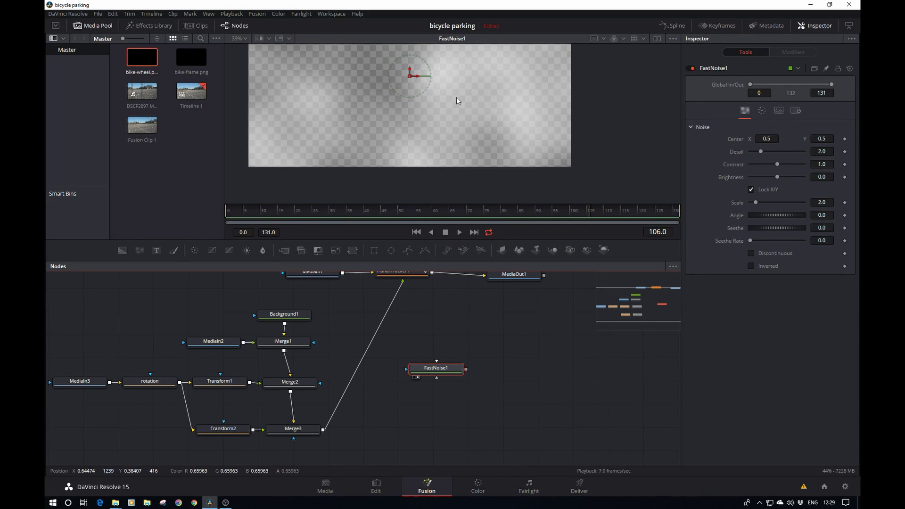
pyautogui.scroll(-2, 457, 97)
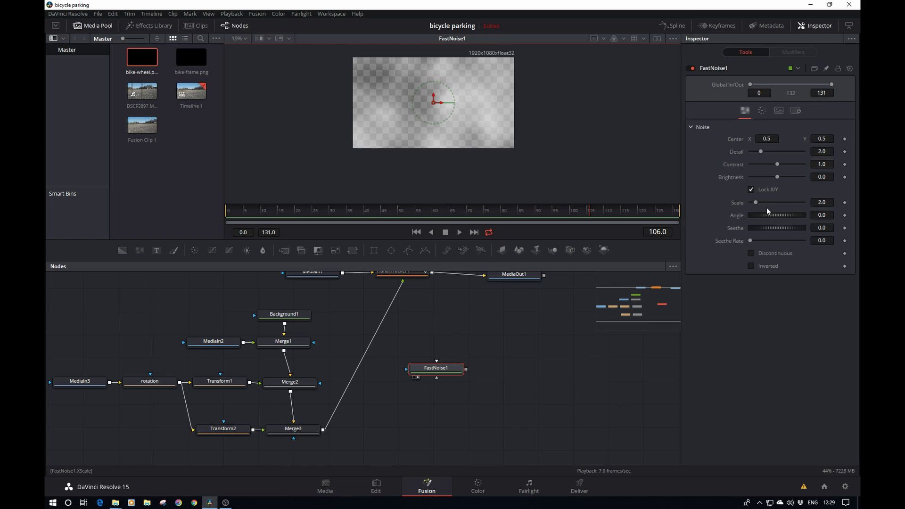
pyautogui.moveTo(756, 202); pyautogui.dragTo(852, 205)
pyautogui.click(829, 203)
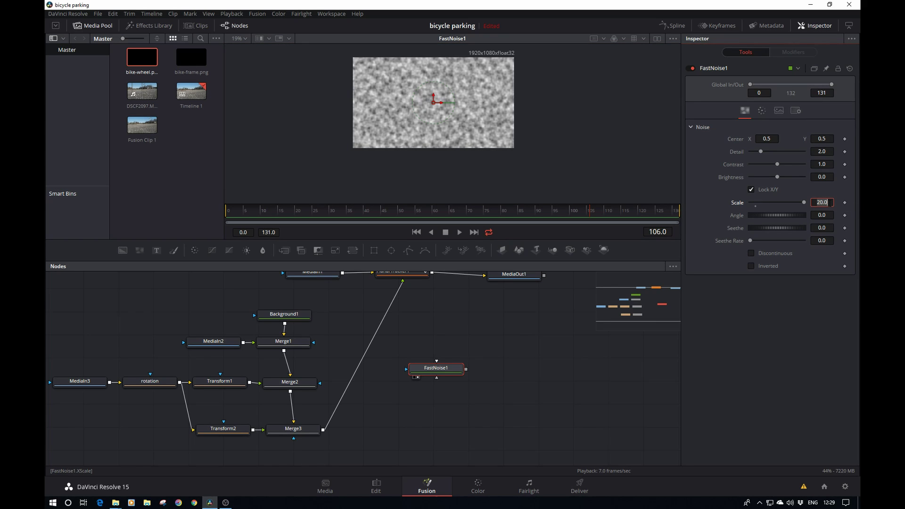
pyautogui.write('80')
pyautogui.press('Tab')
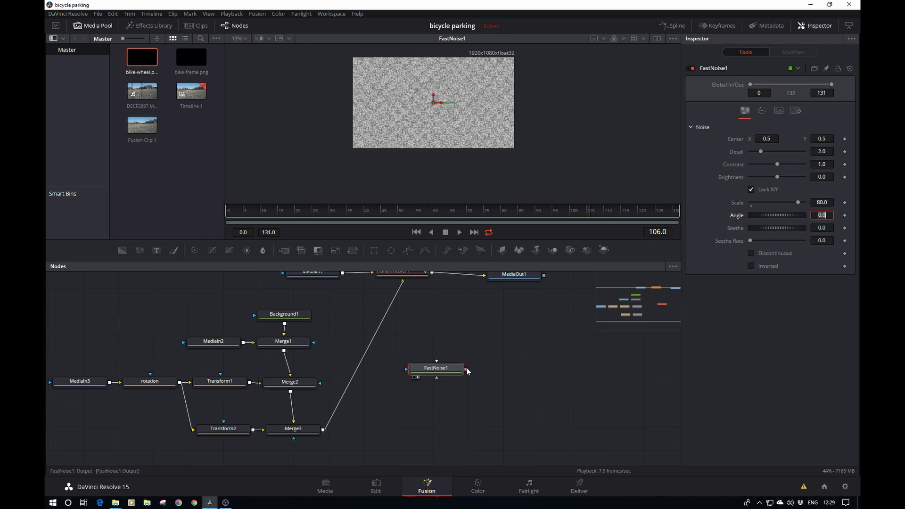
# Step: Merge FastNoise1 with Merge3's output through new Merge4, tidy the nodes, and view MediaOut1
pyautogui.moveTo(467, 371); pyautogui.dragTo(323, 432)
pyautogui.moveTo(434, 432); pyautogui.dragTo(366, 373)
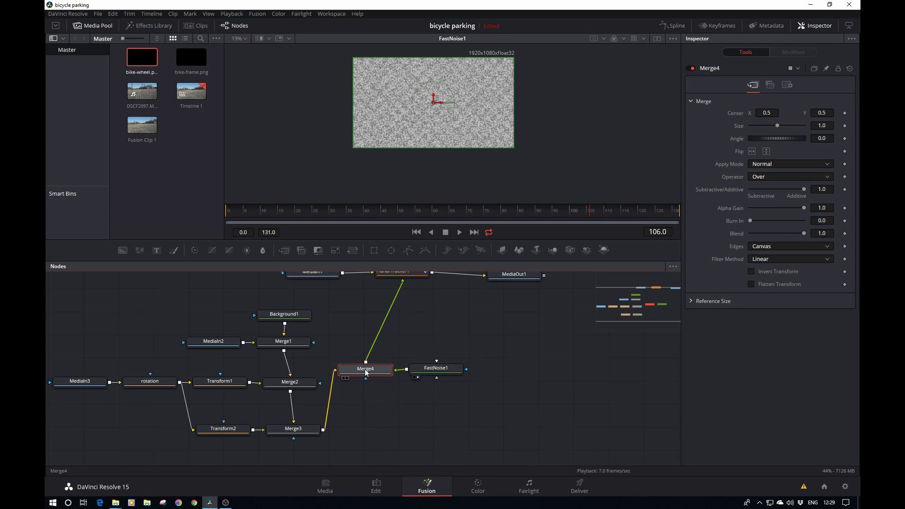
pyautogui.moveTo(442, 370); pyautogui.dragTo(504, 372)
pyautogui.moveTo(363, 373); pyautogui.dragTo(391, 372)
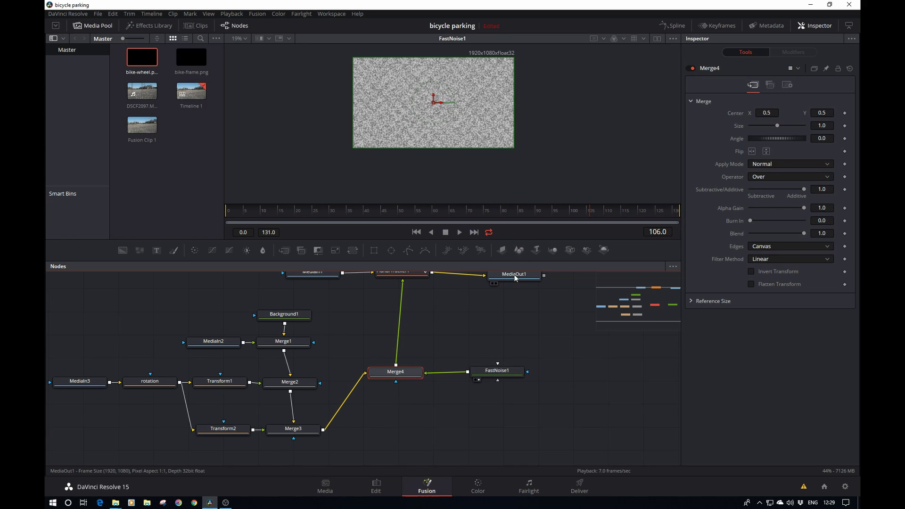
pyautogui.moveTo(516, 278); pyautogui.dragTo(508, 126)
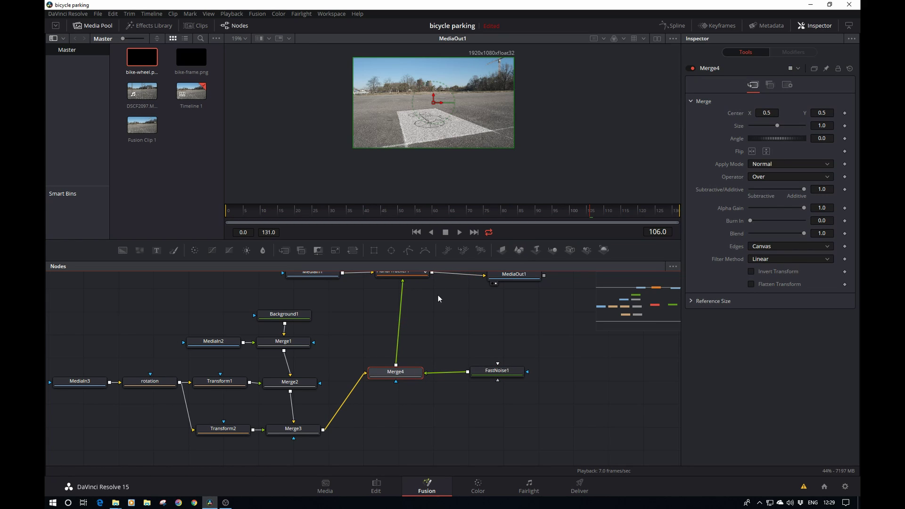
pyautogui.moveTo(438, 298); pyautogui.dragTo(450, 323)
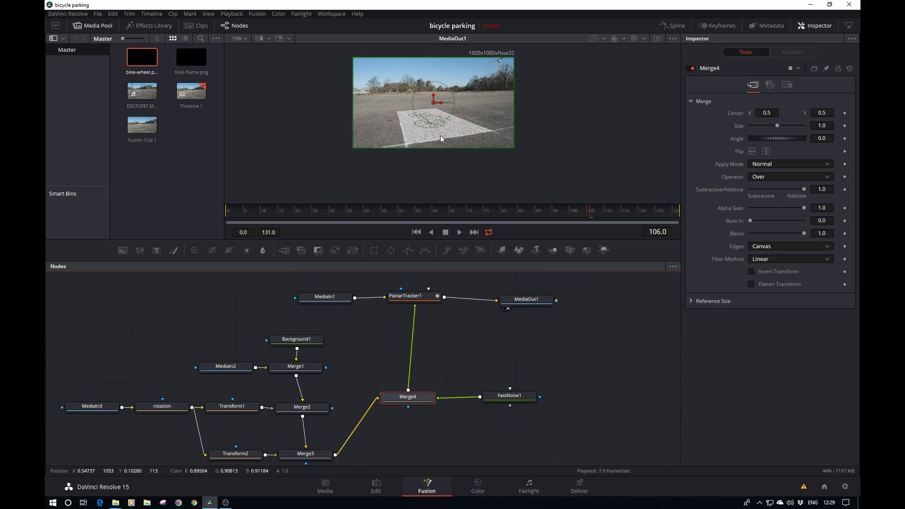
# Step: Switch Merge4's Operator from Over to In and zoom into the viewer to check the texture
pyautogui.scroll(2, 441, 139)
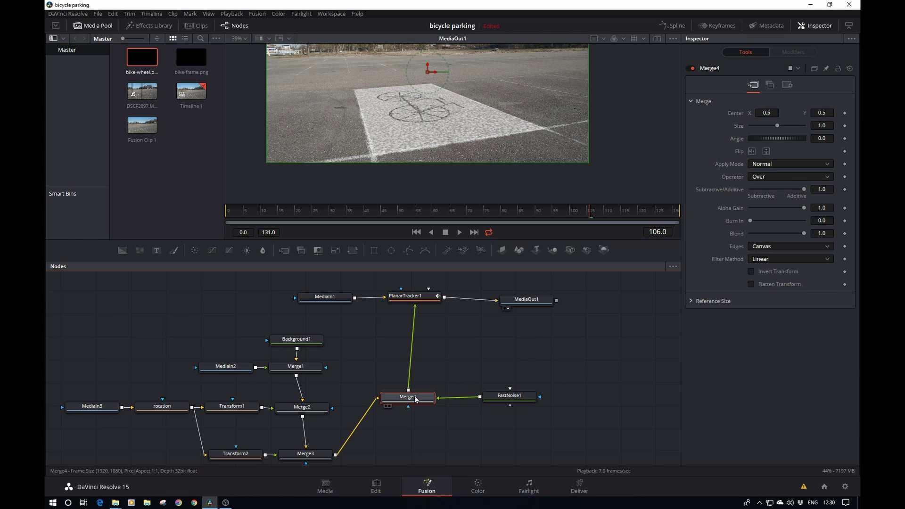
pyautogui.click(779, 179)
pyautogui.click(775, 193)
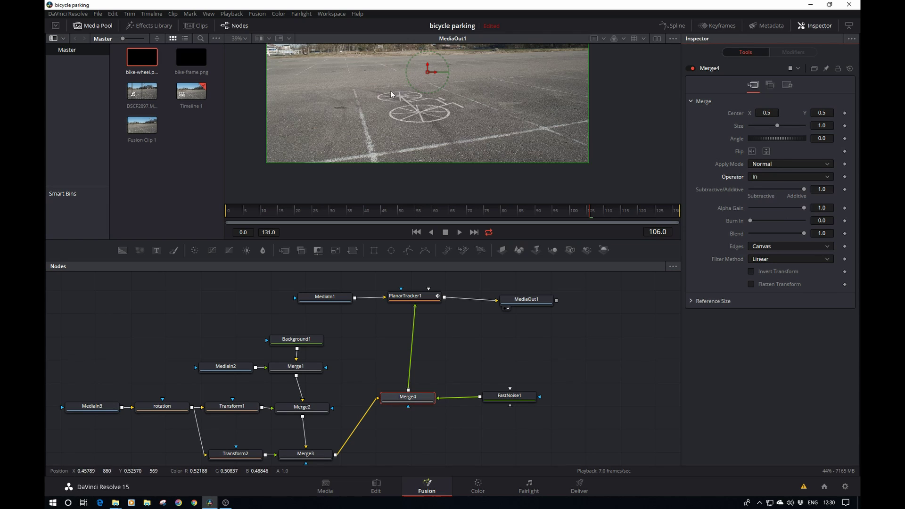
pyautogui.scroll(5, 420, 118)
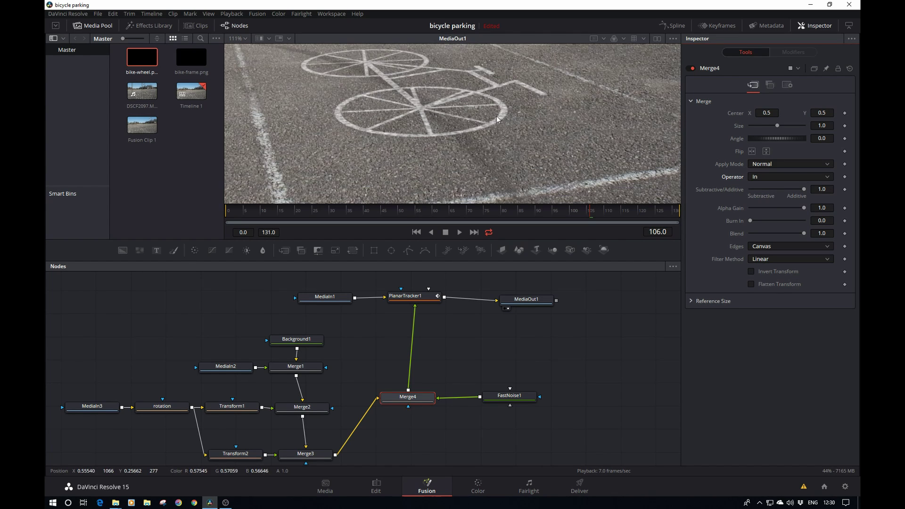
pyautogui.scroll(3, 489, 128)
pyautogui.scroll(2, 488, 128)
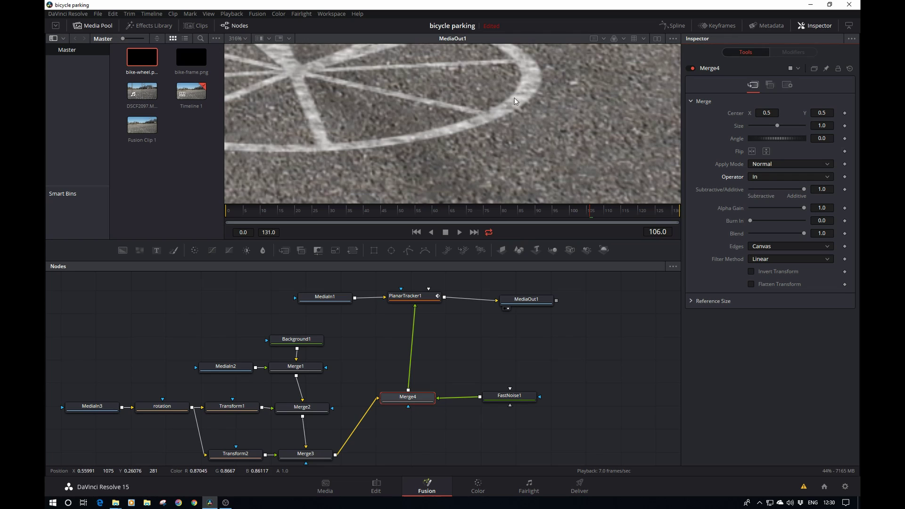
# Step: Set FastNoise1 to Detail 0.79, Contrast 1.95 and Brightness -0.44
pyautogui.click(511, 398)
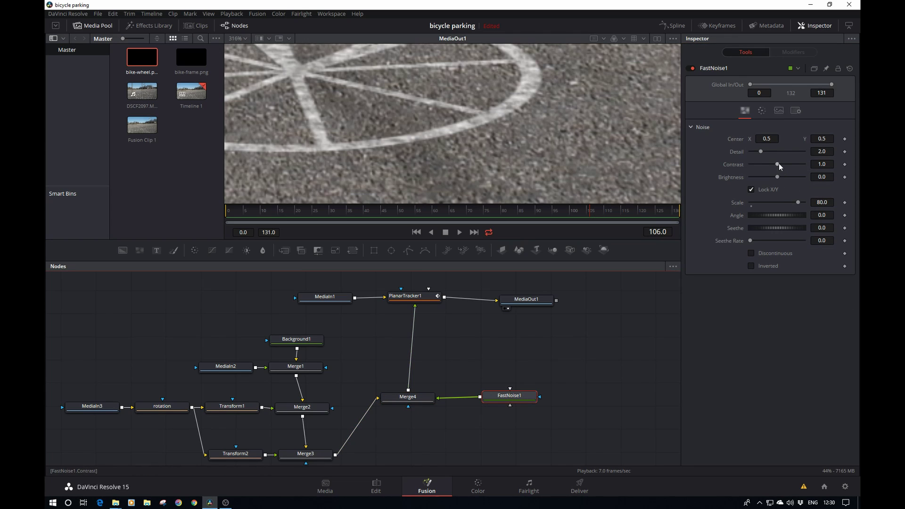
pyautogui.moveTo(780, 166)
pyautogui.mouseDown()
pyautogui.moveTo(787, 166)
pyautogui.moveTo(769, 179)
pyautogui.moveTo(782, 168)
pyautogui.mouseUp()
pyautogui.scroll(-2, 558, 157)
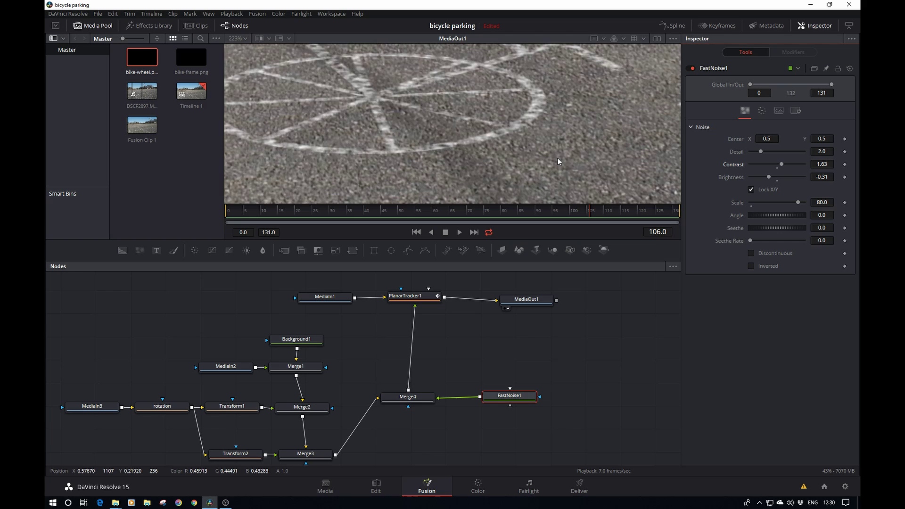
pyautogui.moveTo(560, 159); pyautogui.dragTo(455, 68)
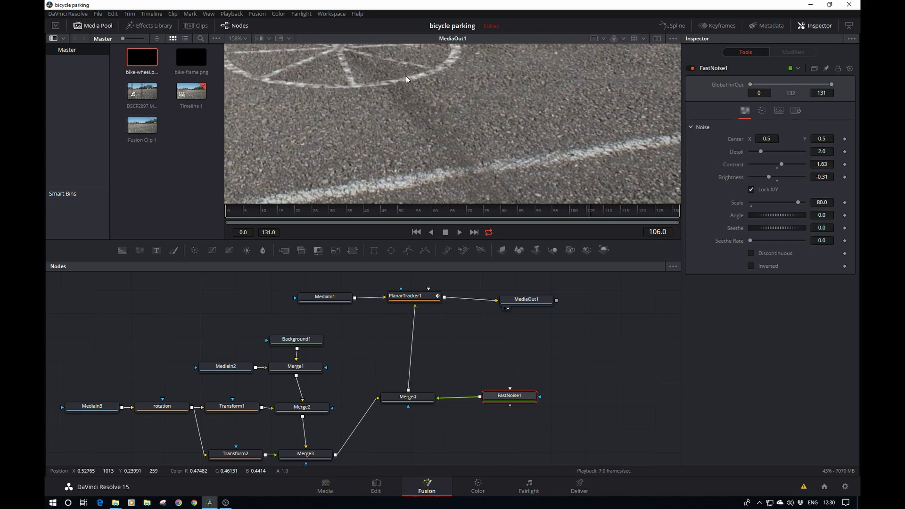
pyautogui.moveTo(403, 114)
pyautogui.mouseDown()
pyautogui.moveTo(457, 216)
pyautogui.moveTo(434, 167)
pyautogui.mouseUp()
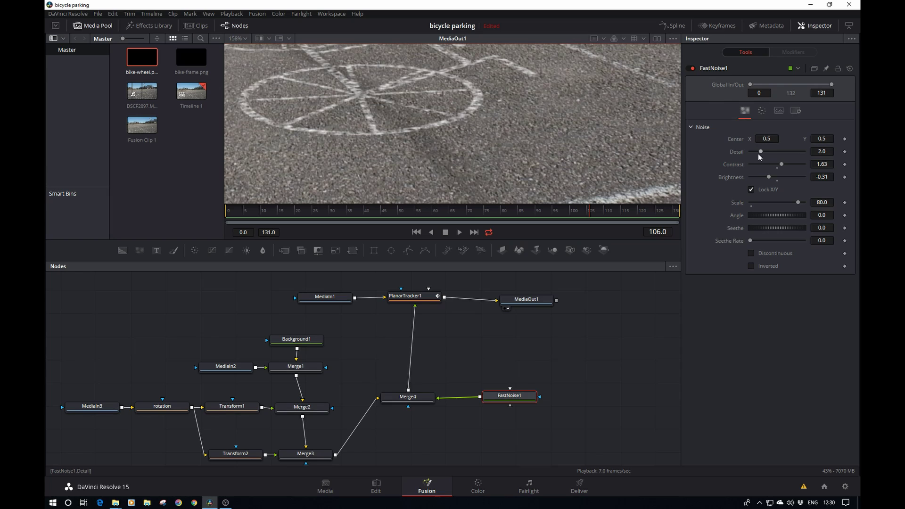
pyautogui.moveTo(761, 152)
pyautogui.mouseDown()
pyautogui.moveTo(793, 153)
pyautogui.moveTo(754, 156)
pyautogui.mouseUp()
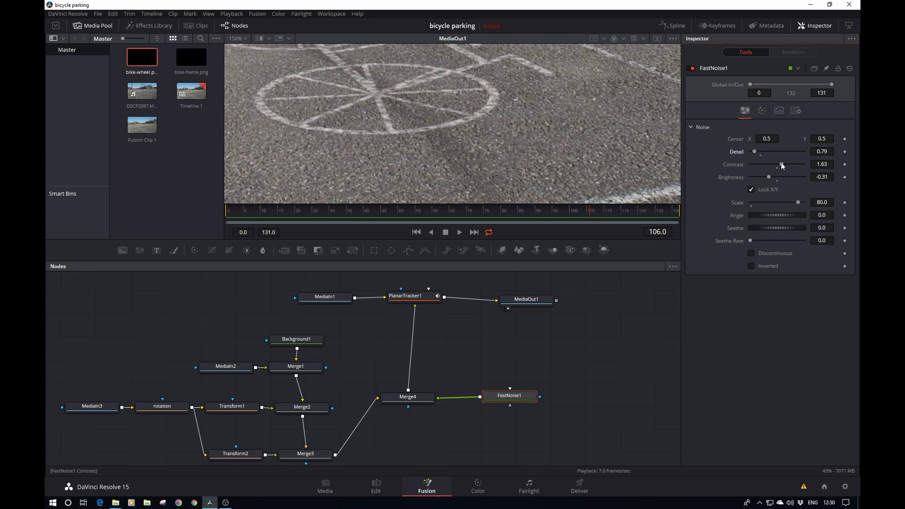
pyautogui.moveTo(782, 163); pyautogui.dragTo(766, 176)
# Step: Zoom out to the parking lot and play the composite a few times to check the animation
pyautogui.press('-')
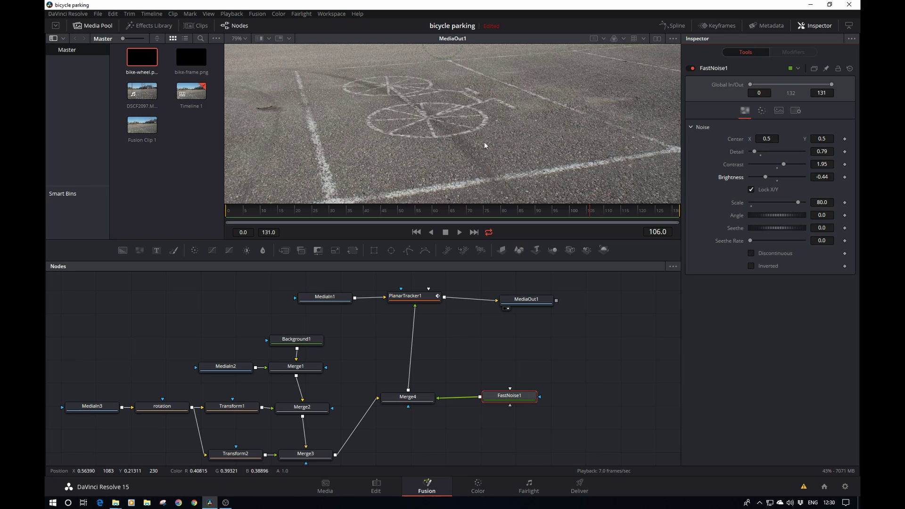
pyautogui.scroll(5, 471, 114)
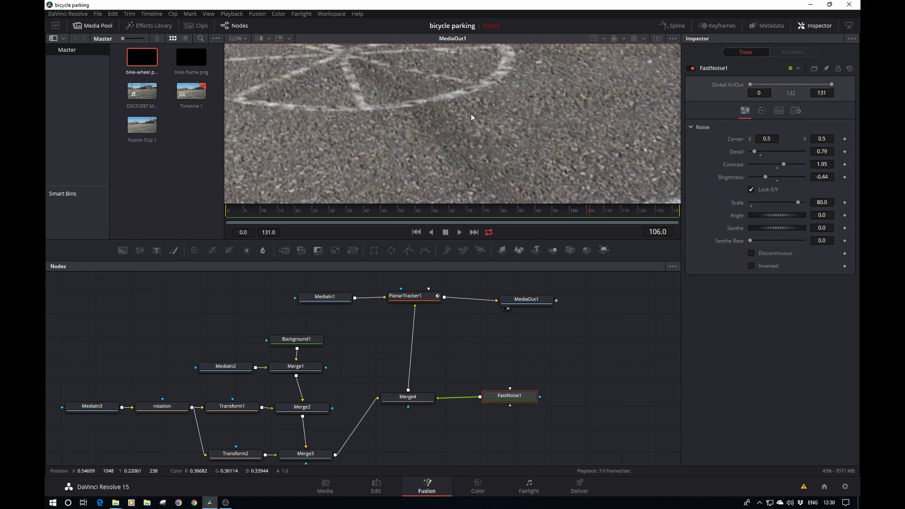
pyautogui.scroll(-5, 440, 108)
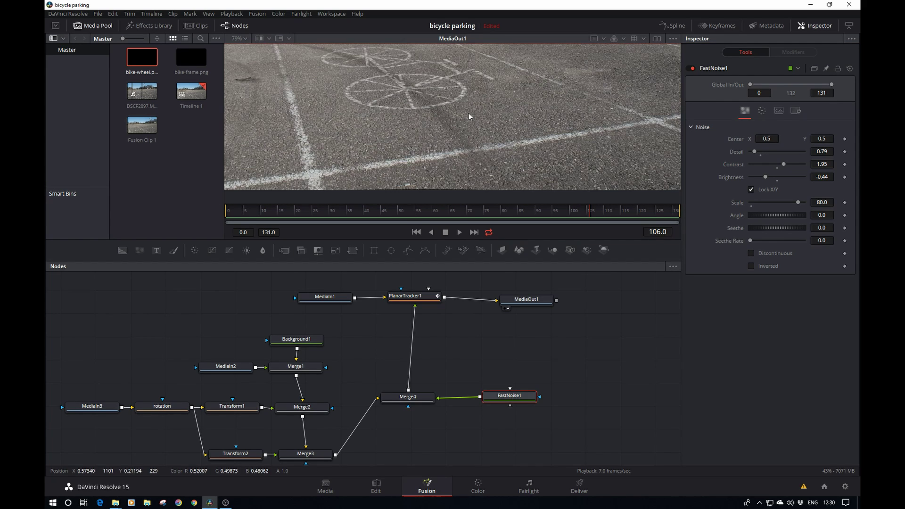
pyautogui.scroll(-1, 488, 122)
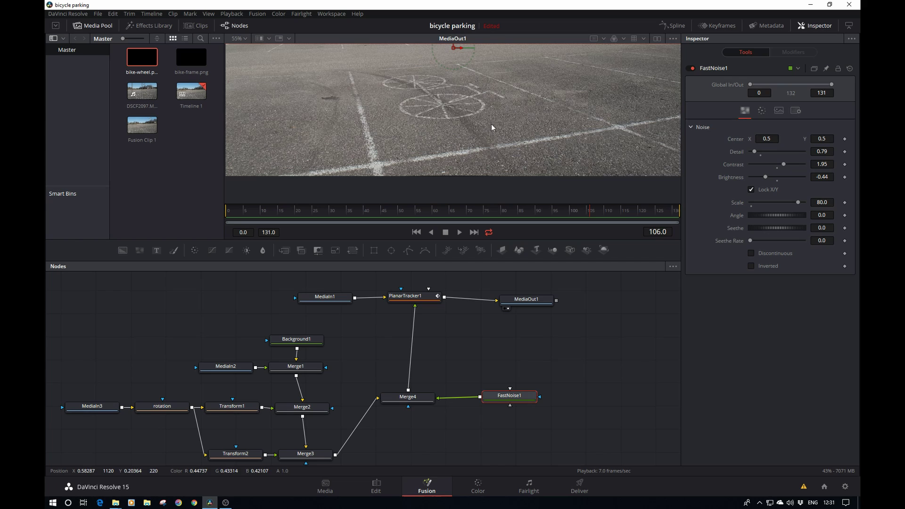
pyautogui.press('space')
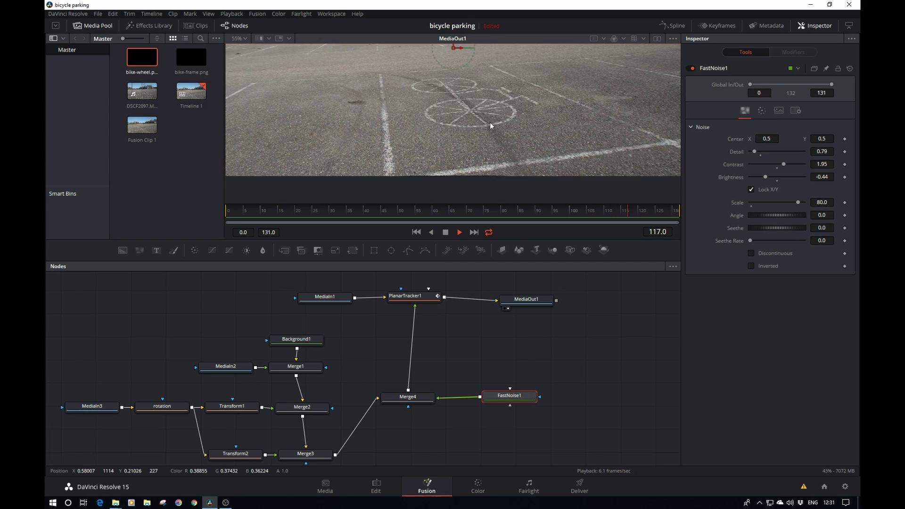
pyautogui.press('space')
pyautogui.scroll(4, 561, 134)
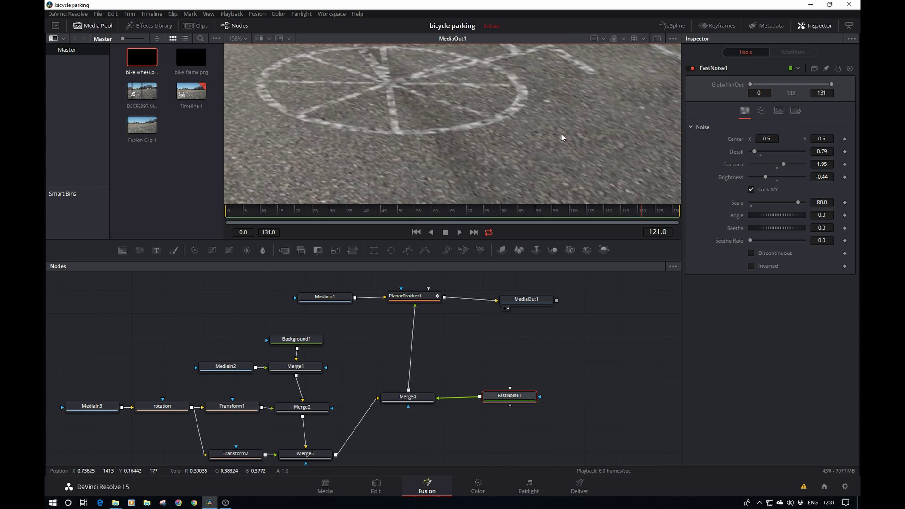
pyautogui.press('space')
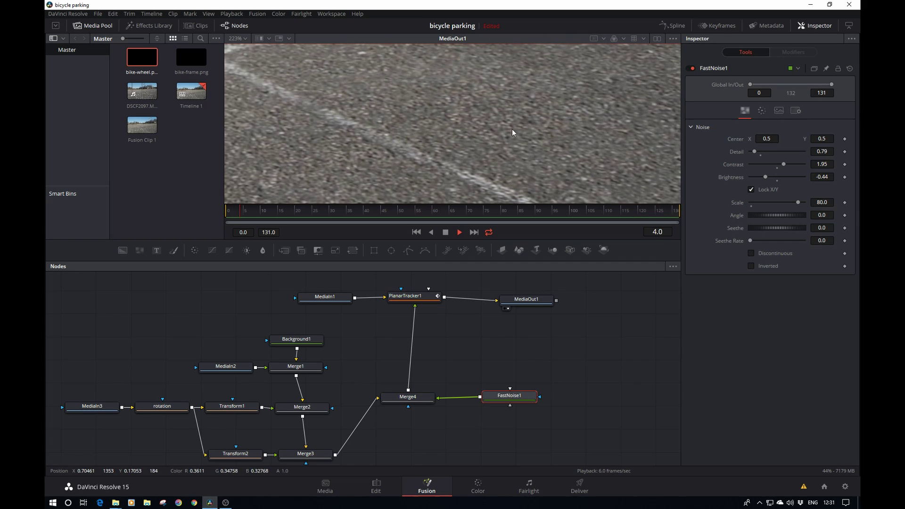
pyautogui.press('space')
pyautogui.scroll(-3, 503, 132)
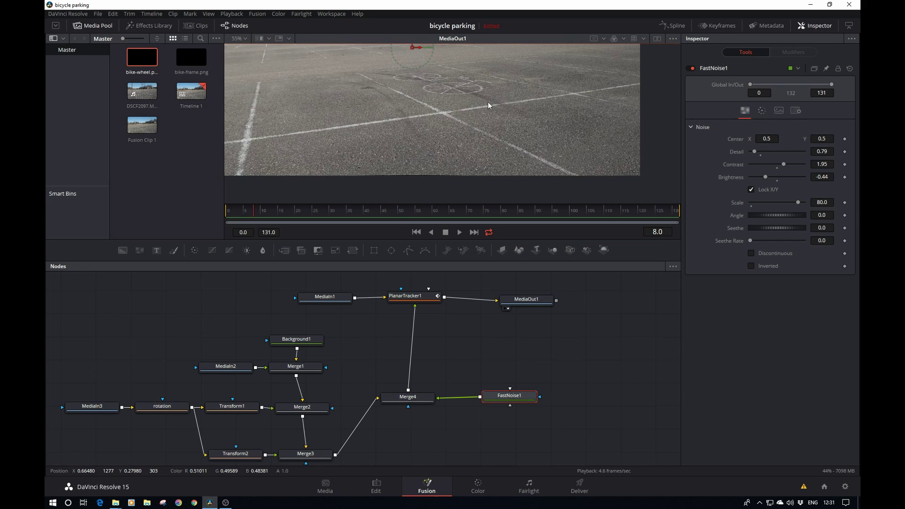
pyautogui.scroll(3, 476, 144)
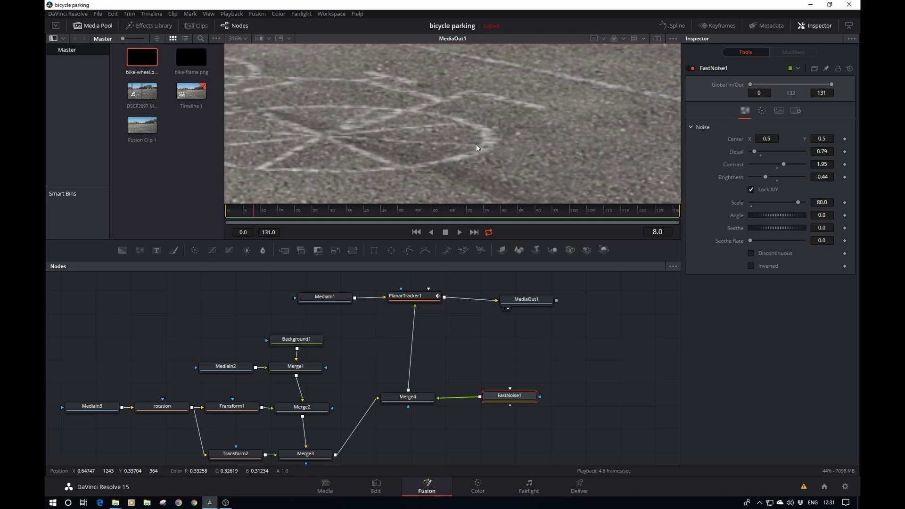
pyautogui.press('space')
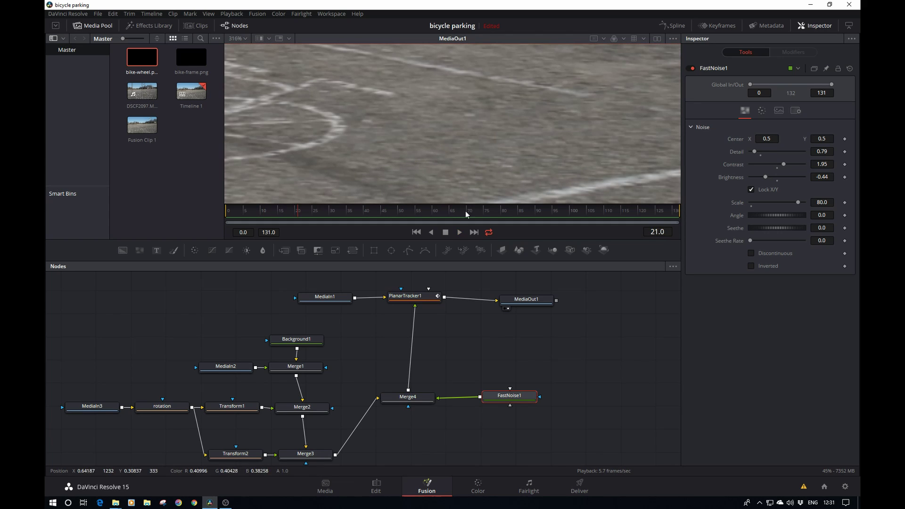
# Step: Move MediaIn3 and MediaIn2 further left in the node graph
pyautogui.moveTo(399, 143); pyautogui.dragTo(554, 113)
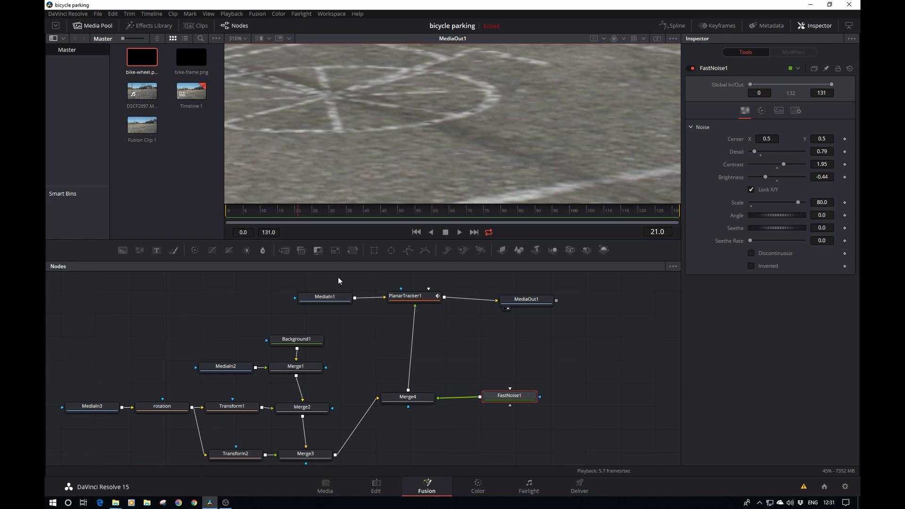
pyautogui.scroll(-2, 400, 141)
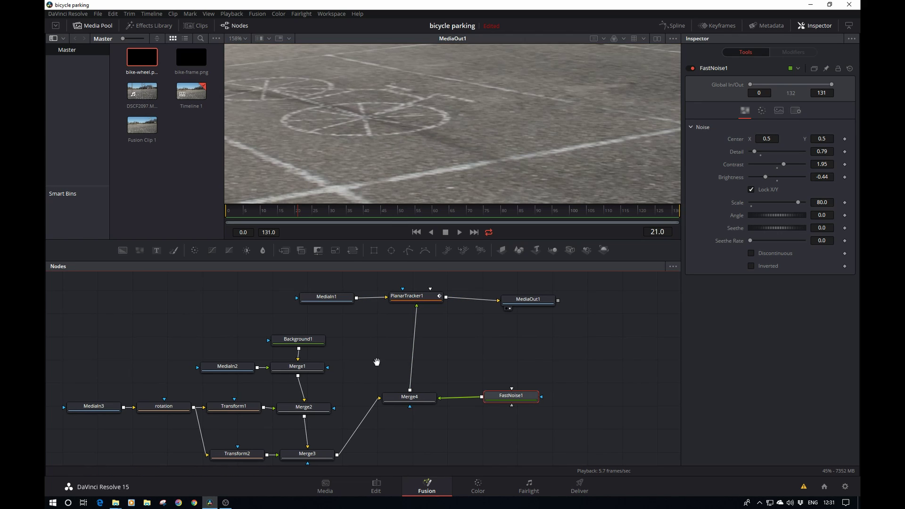
pyautogui.moveTo(378, 363); pyautogui.dragTo(460, 338)
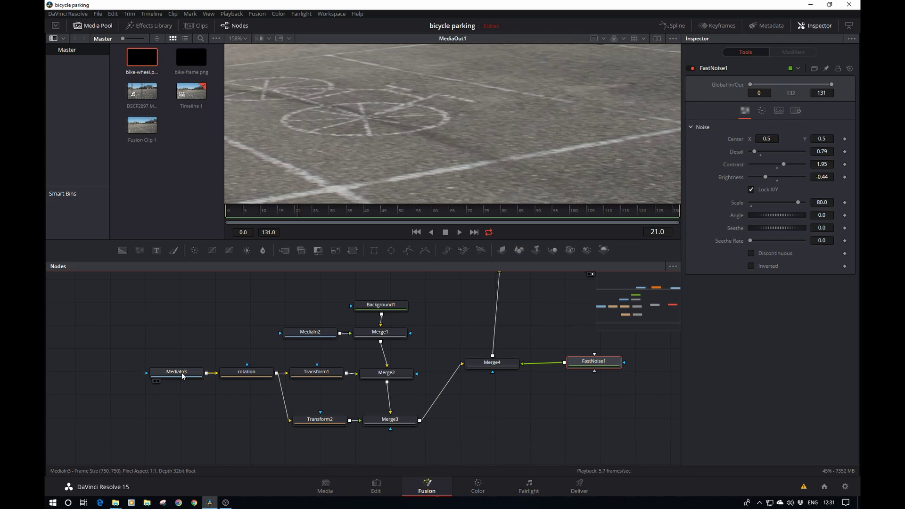
pyautogui.moveTo(182, 376); pyautogui.dragTo(120, 376)
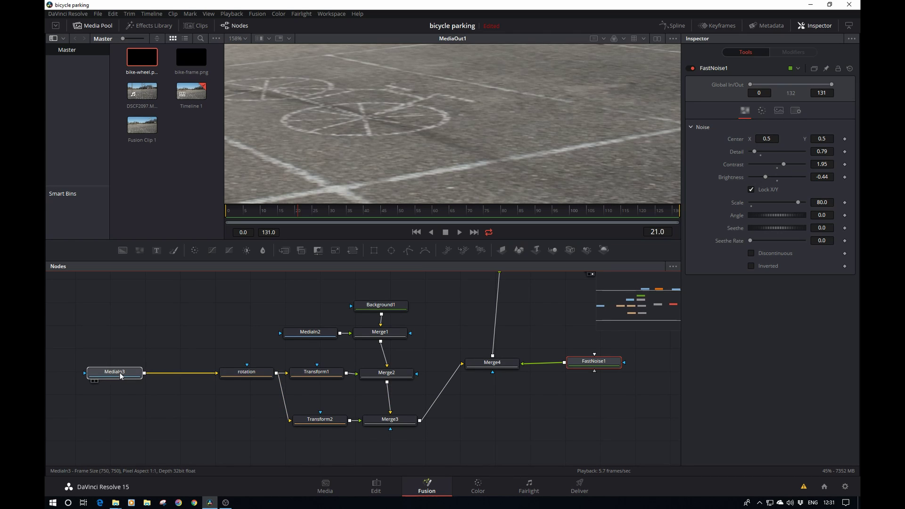
pyautogui.moveTo(312, 332); pyautogui.dragTo(116, 333)
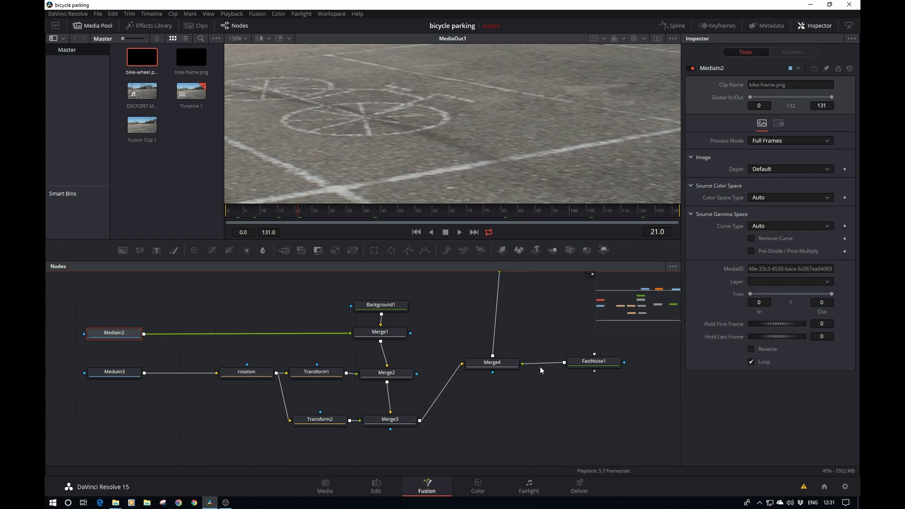
# Step: Delete Merge4 and move FastNoise1 down and left out of the way
pyautogui.moveTo(495, 365); pyautogui.dragTo(496, 366)
pyautogui.click(496, 366)
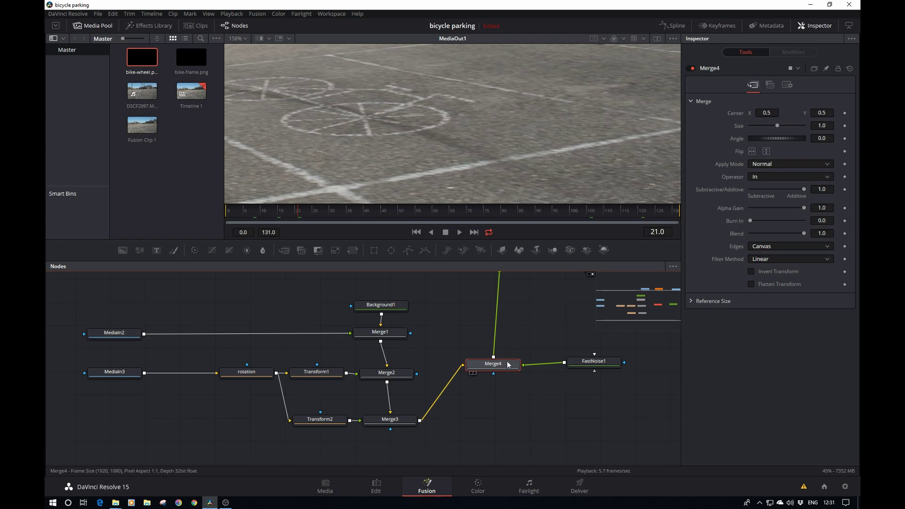
pyautogui.press('Delete')
pyautogui.moveTo(593, 362); pyautogui.dragTo(190, 436)
# Step: Add a new Merge node after MediaIn3 and another after MediaIn2
pyautogui.moveTo(225, 406); pyautogui.dragTo(287, 369)
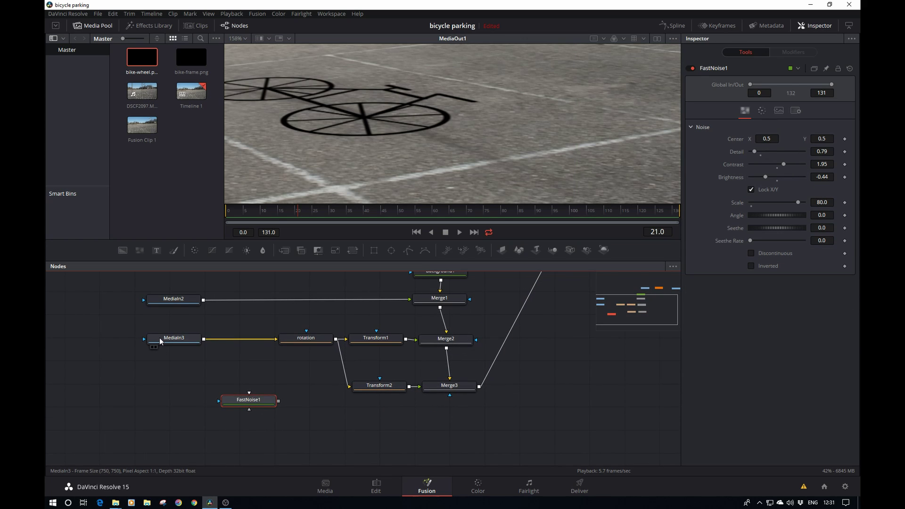
pyautogui.click(160, 338)
pyautogui.hotkey('shift', 'space')
pyautogui.write('me')
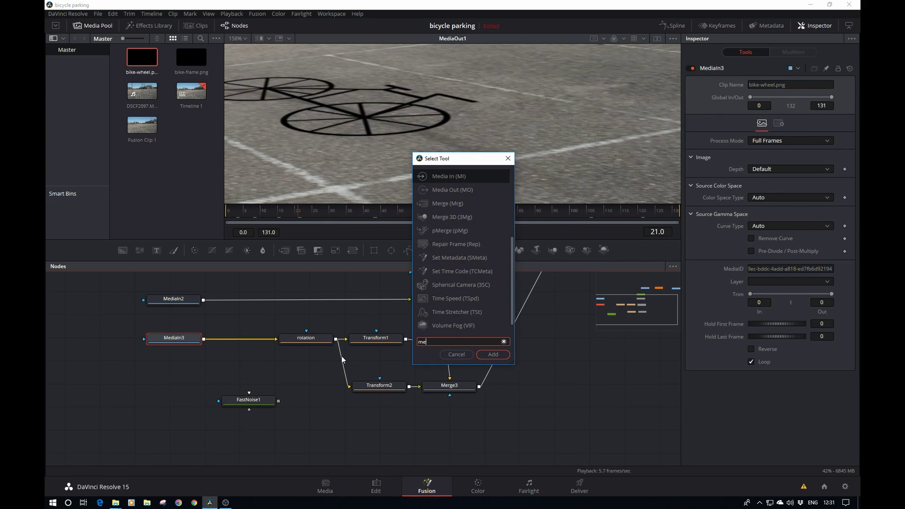
pyautogui.write('rge')
pyautogui.press('Return')
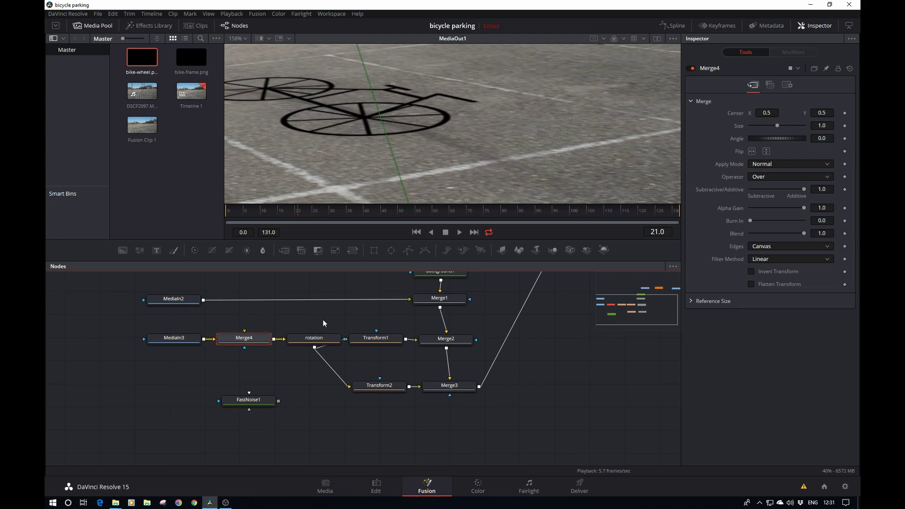
pyautogui.click(178, 302)
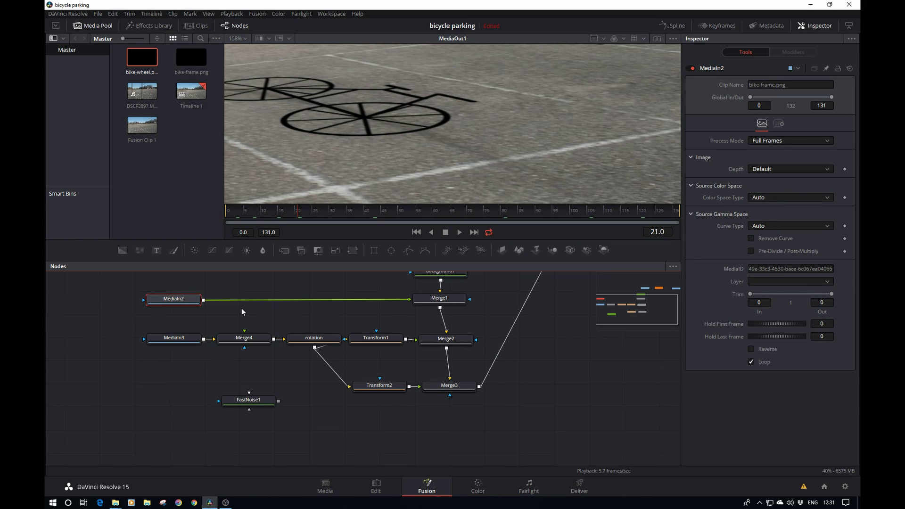
pyautogui.hotkey('shift', 'space')
pyautogui.write('merge')
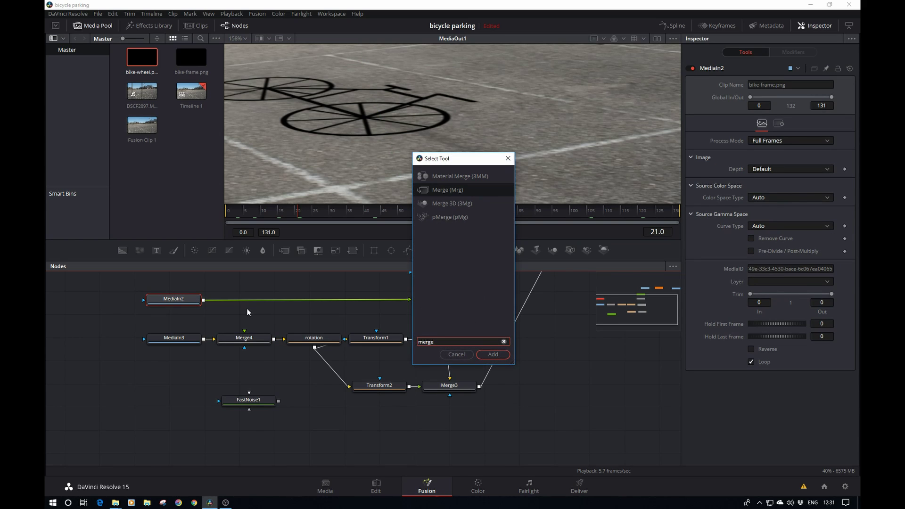
pyautogui.press('Return')
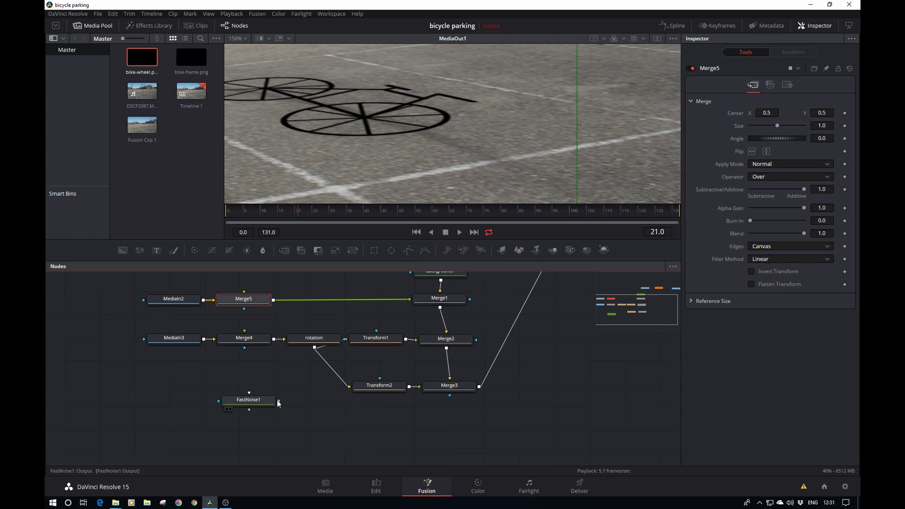
# Step: Feed FastNoise1 into Merge4 and Merge5 and set both Operators to In
pyautogui.moveTo(278, 400); pyautogui.dragTo(248, 339)
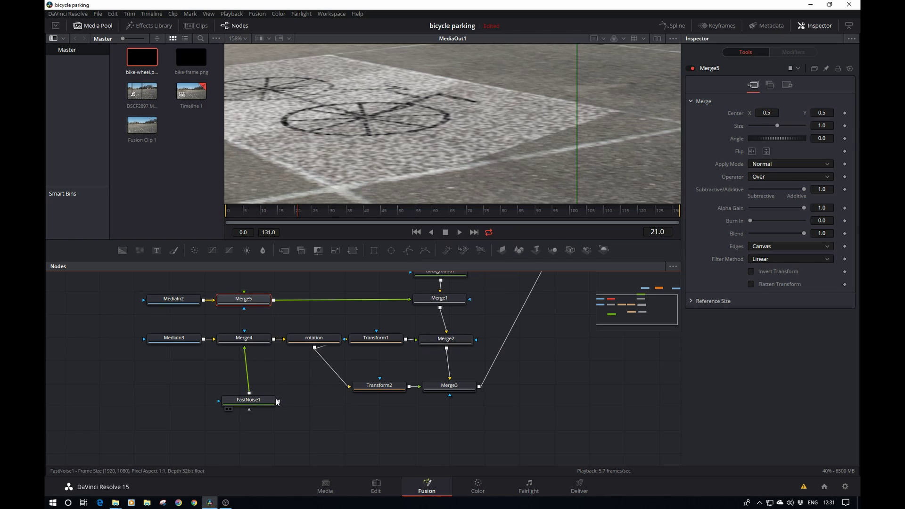
pyautogui.moveTo(250, 391); pyautogui.dragTo(244, 308)
pyautogui.click(253, 341)
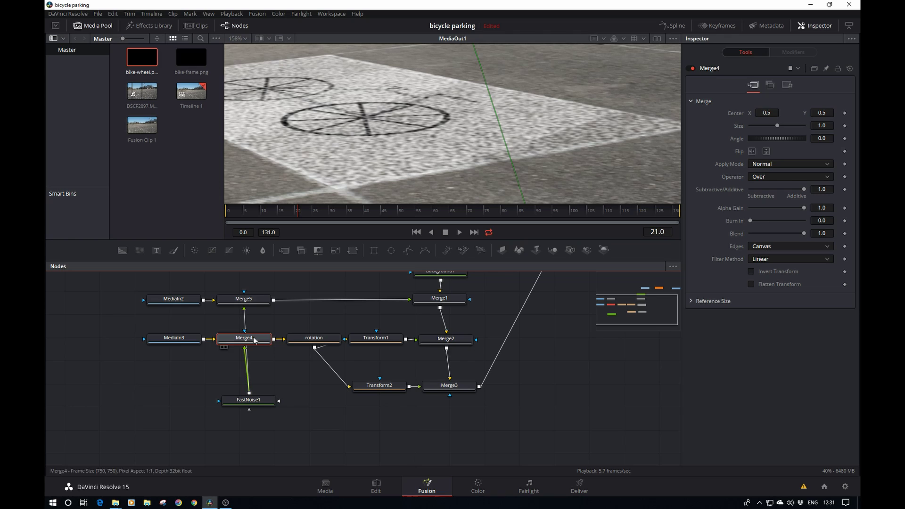
pyautogui.click(780, 175)
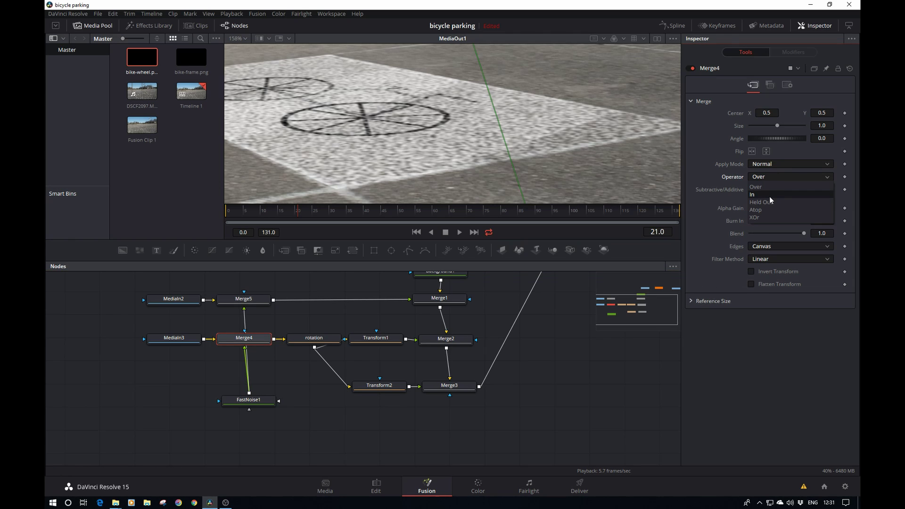
pyautogui.click(769, 195)
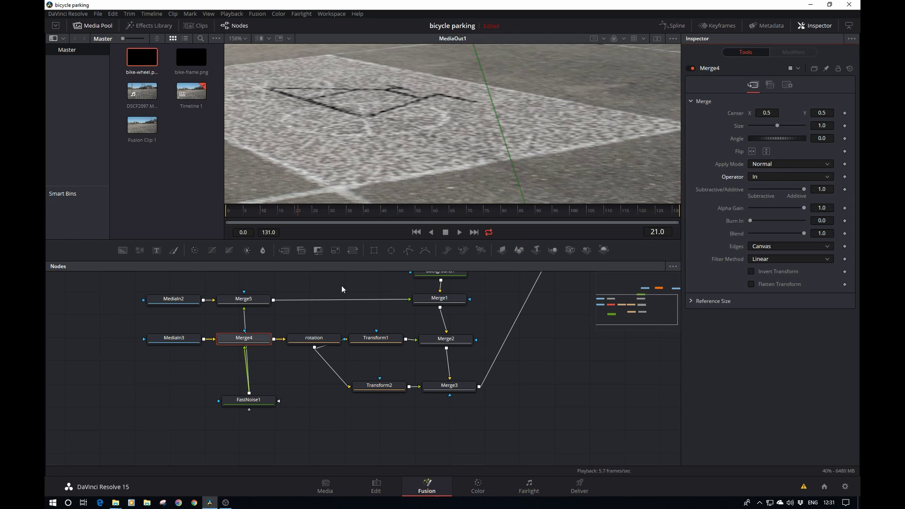
pyautogui.click(243, 299)
pyautogui.click(780, 177)
pyautogui.click(768, 195)
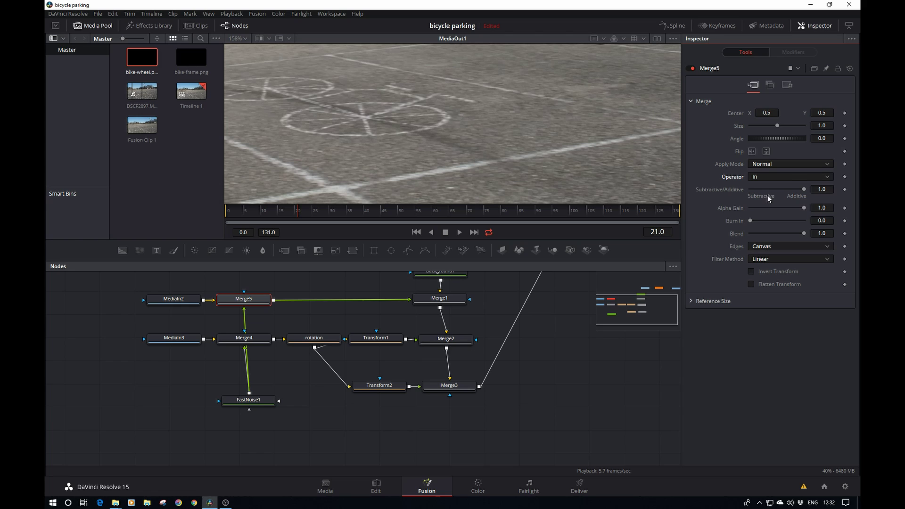
pyautogui.scroll(2, 389, 148)
pyautogui.scroll(2, 389, 148)
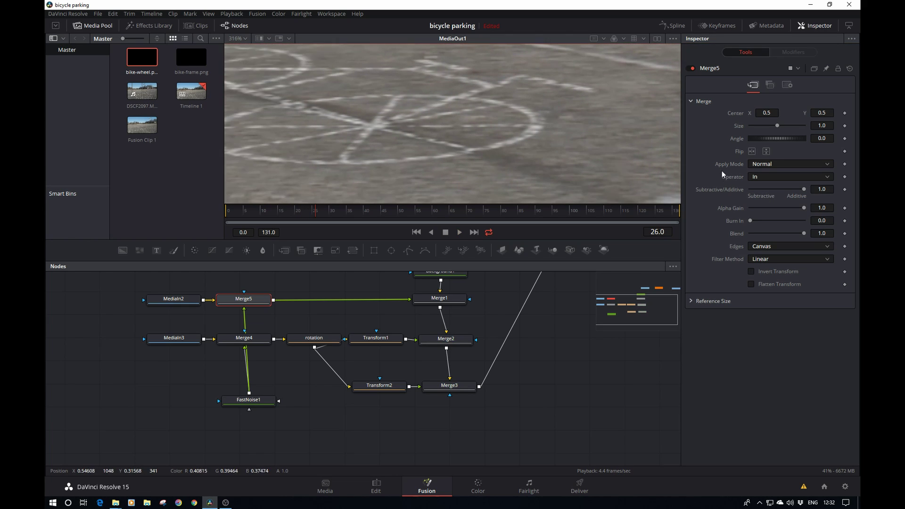
pyautogui.scroll(-6, 420, 144)
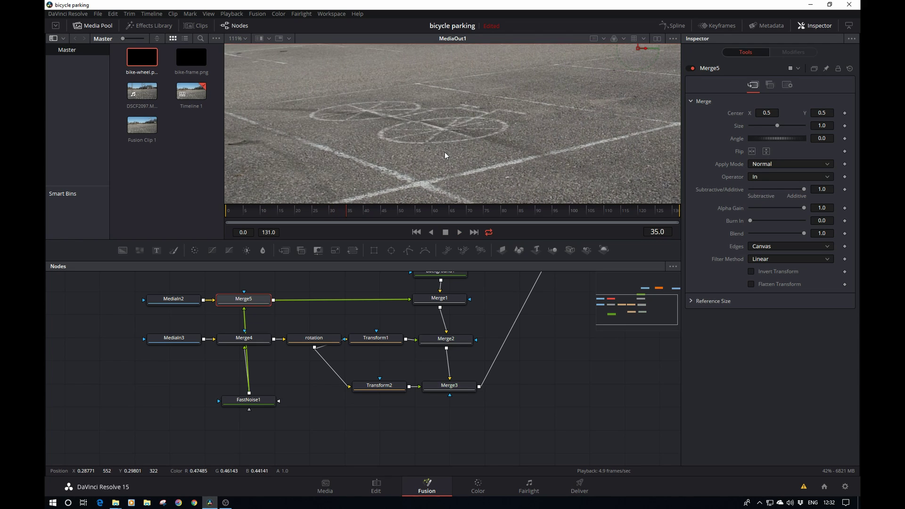
pyautogui.scroll(4, 452, 142)
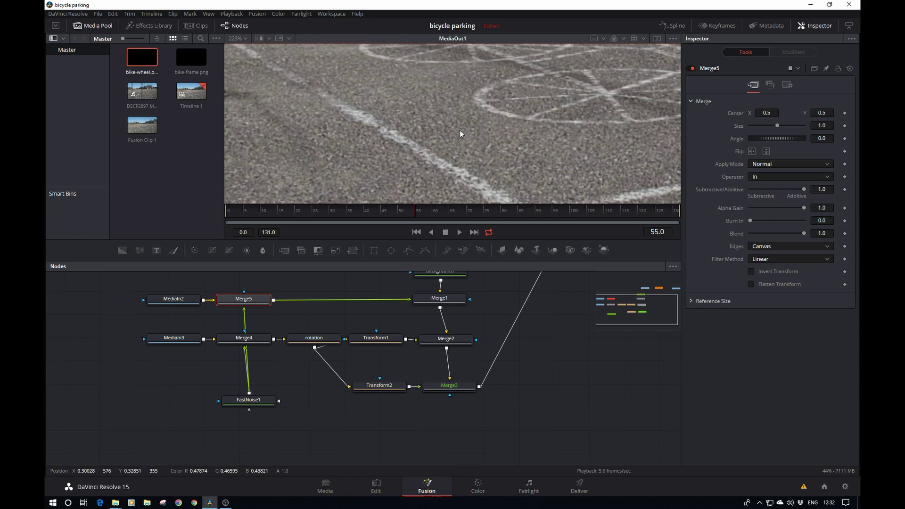
pyautogui.press('space')
pyautogui.scroll(-2, 454, 163)
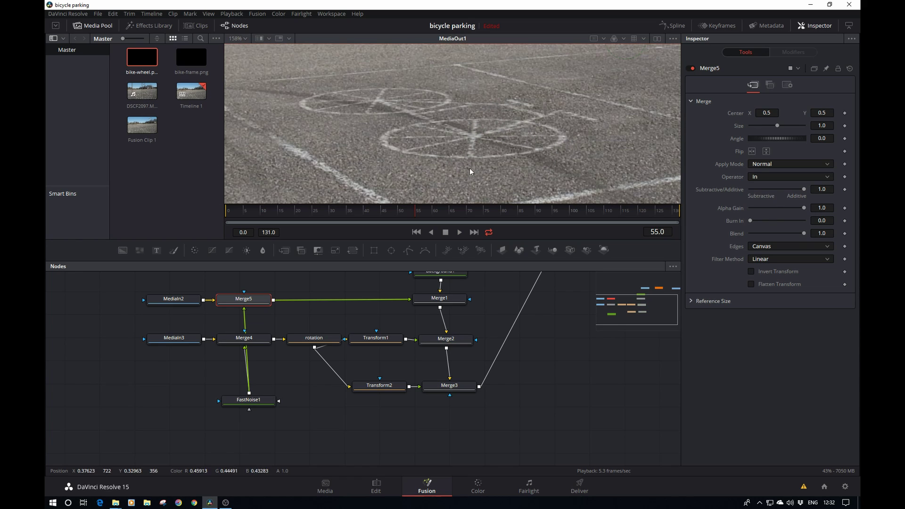
pyautogui.moveTo(544, 382); pyautogui.dragTo(430, 424)
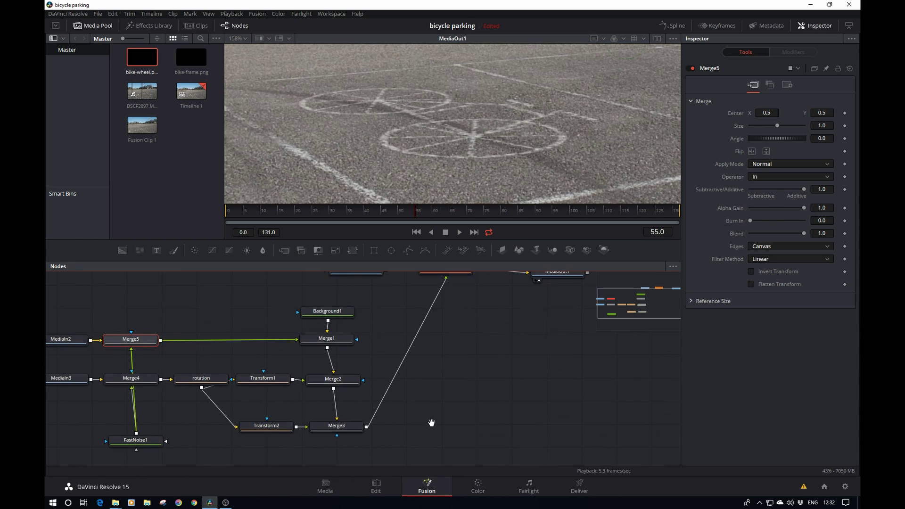
pyautogui.click(346, 426)
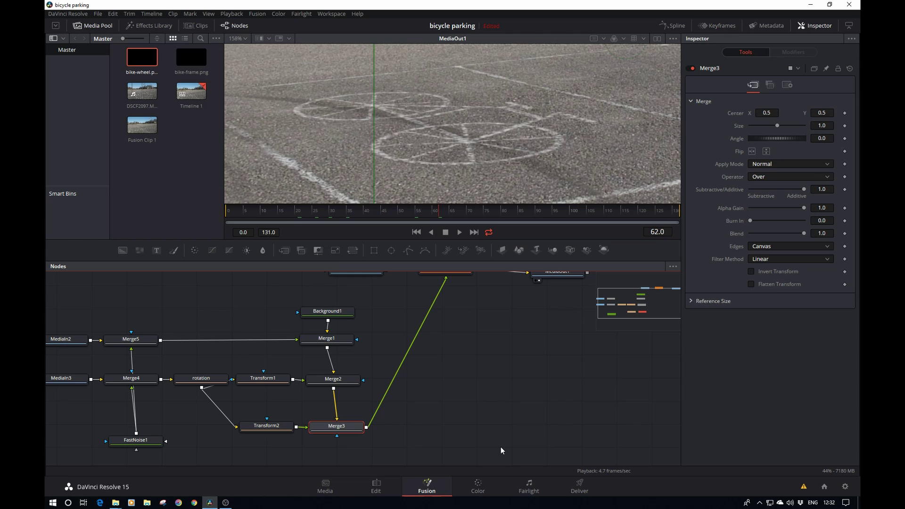
# Step: Add a Blur node between Merge3 and the output, level with Merge3
pyautogui.click(446, 431)
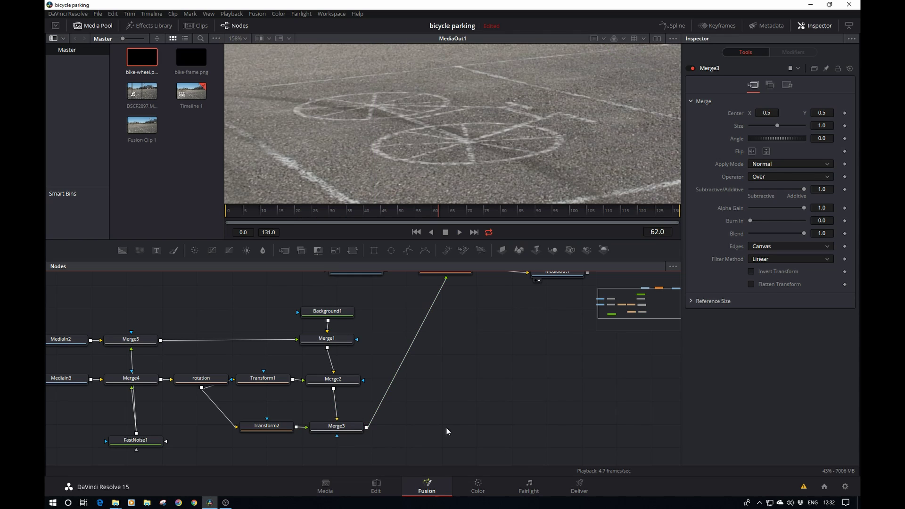
pyautogui.hotkey('shift', 'space')
pyautogui.write('blur')
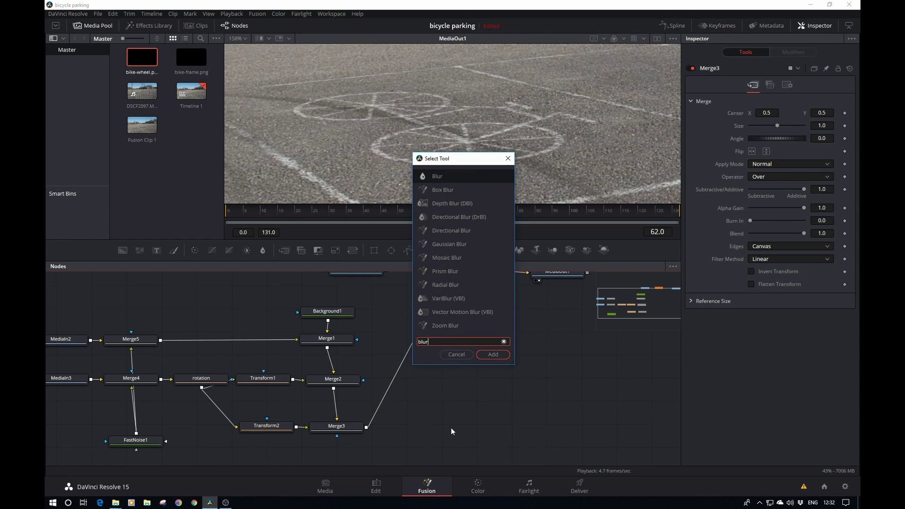
pyautogui.press('Return')
pyautogui.moveTo(451, 429); pyautogui.dragTo(435, 382)
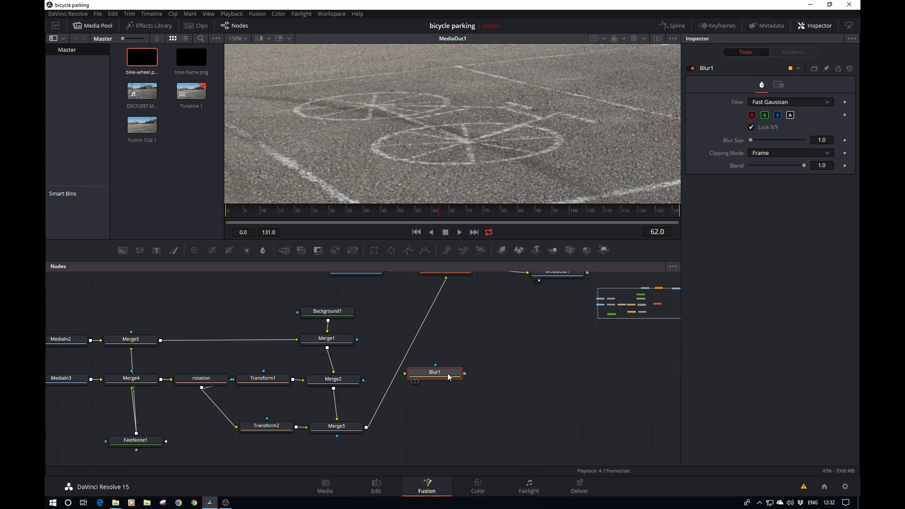
pyautogui.moveTo(448, 375); pyautogui.dragTo(454, 428)
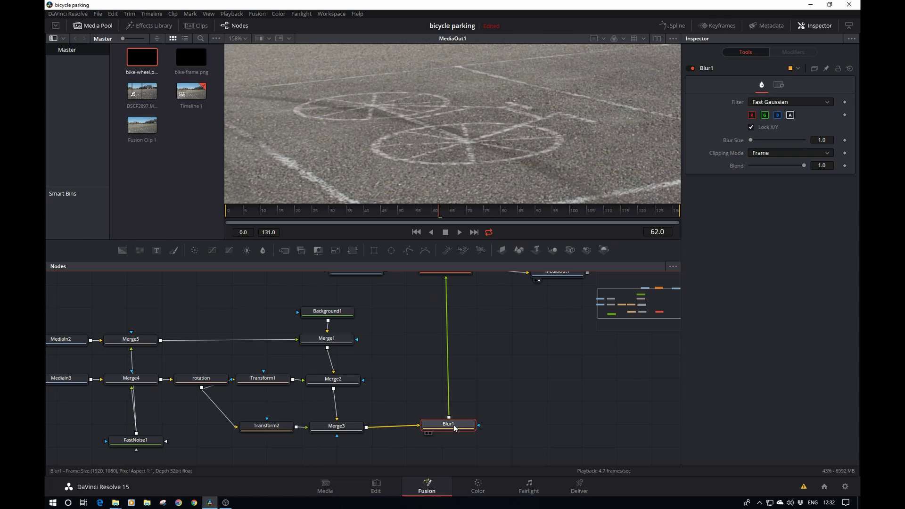
# Step: Set Blur1's Blur Size to 2.5 and stop playback at frame 82
pyautogui.click(824, 140)
pyautogui.write('2')
pyautogui.press('Return')
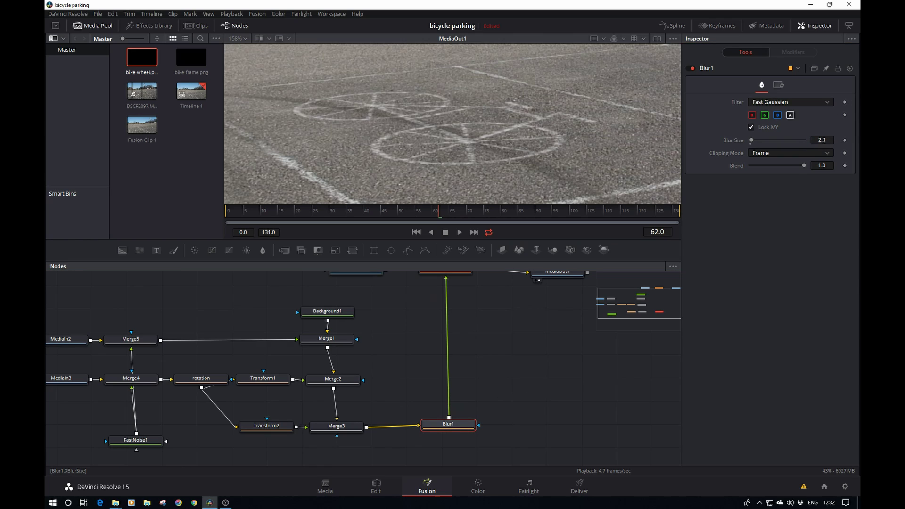
pyautogui.click(821, 140)
pyautogui.write('2.5')
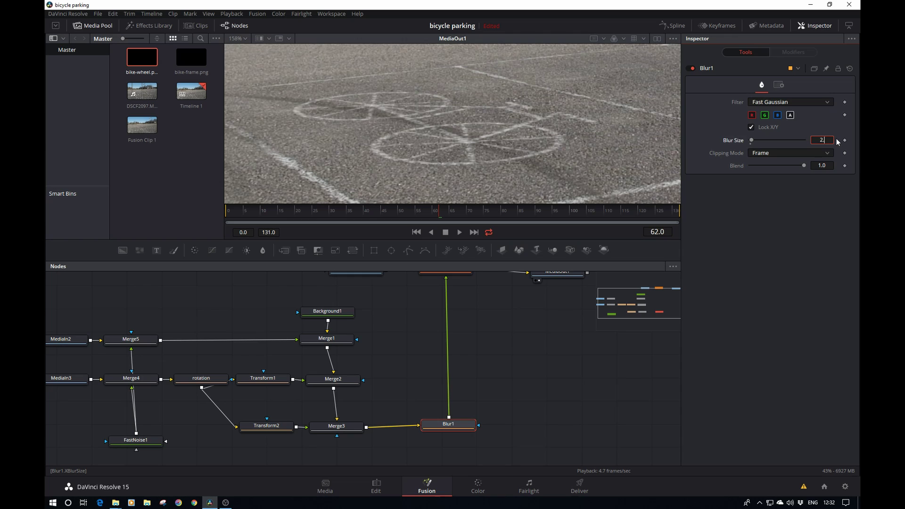
pyautogui.press('Tab')
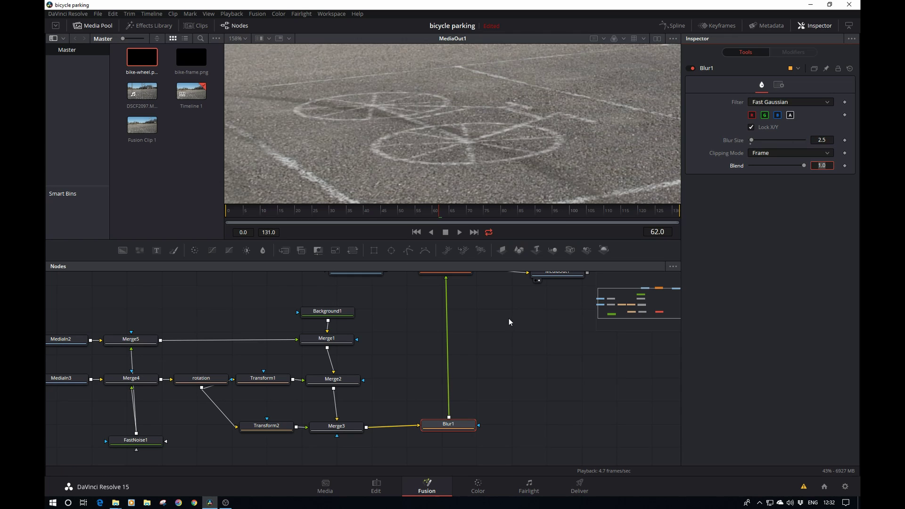
pyautogui.press('Return')
pyautogui.click(505, 325)
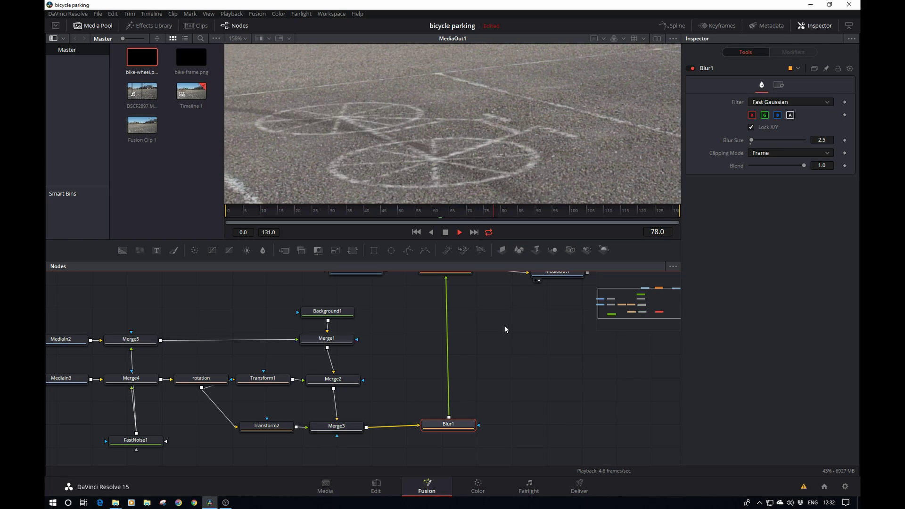
pyautogui.press('space')
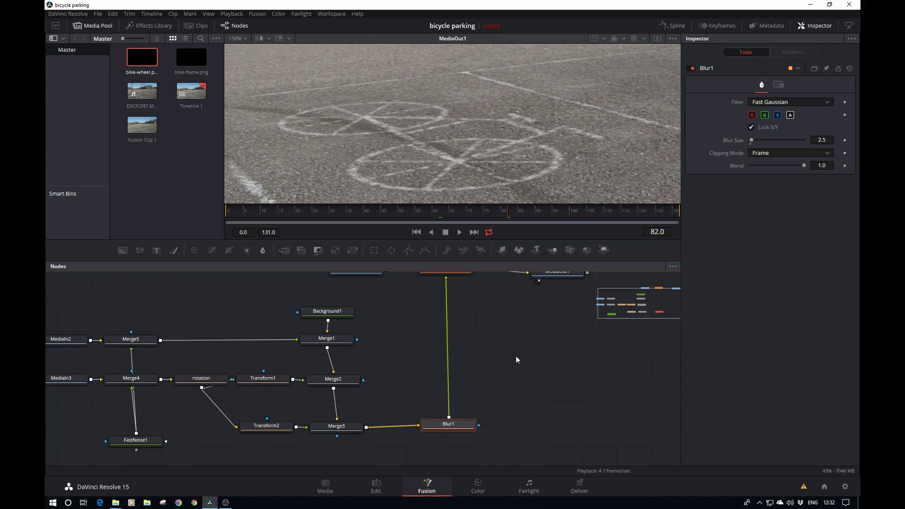
pyautogui.scroll(-3, 519, 356)
pyautogui.hscroll(-2, 540, 307)
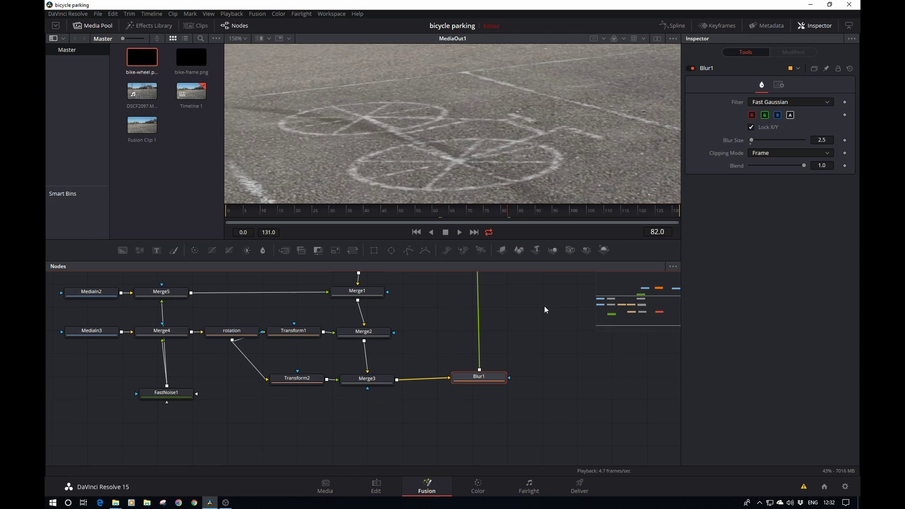
# Step: Enable Motion Blur on the rotation node with Quality 6 and a 180 shutter angle
pyautogui.click(234, 333)
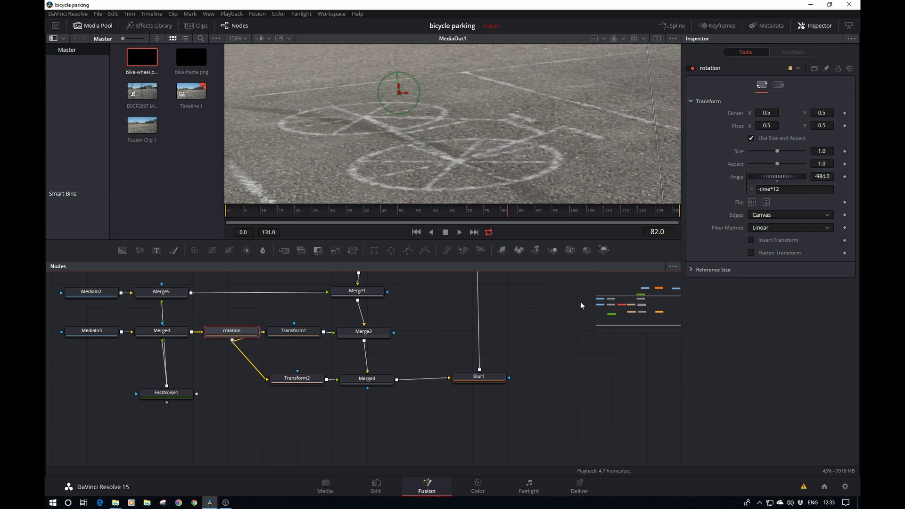
pyautogui.click(779, 85)
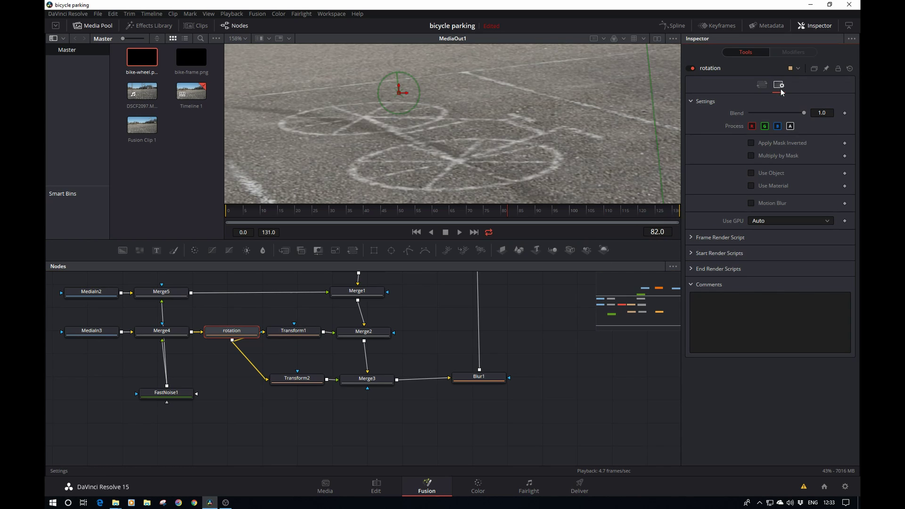
pyautogui.click(751, 203)
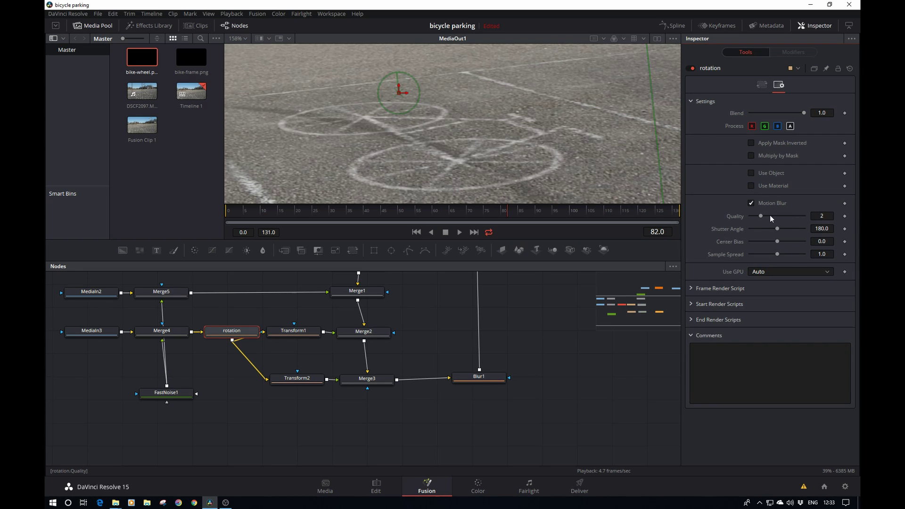
pyautogui.moveTo(761, 216); pyautogui.dragTo(788, 216)
# Step: Preview the animation and toggle motion blur off and back on to compare the wheels
pyautogui.press('space')
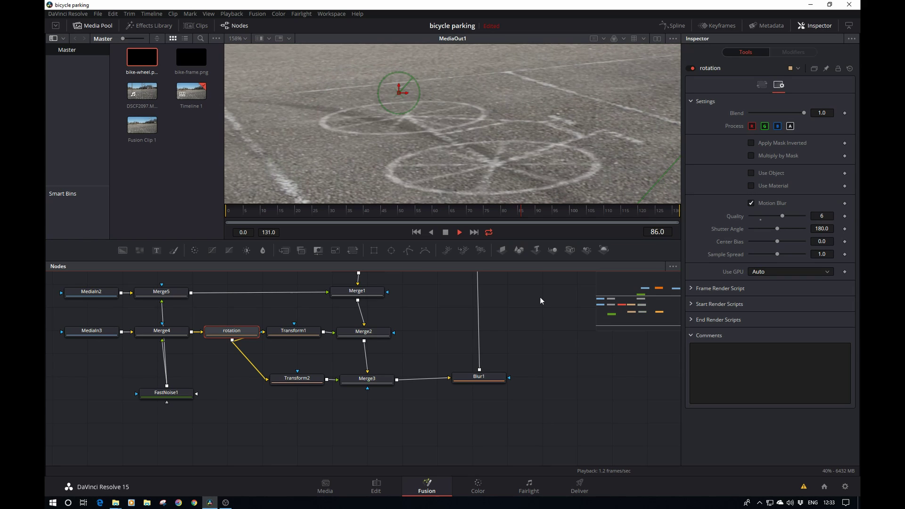
pyautogui.press('space')
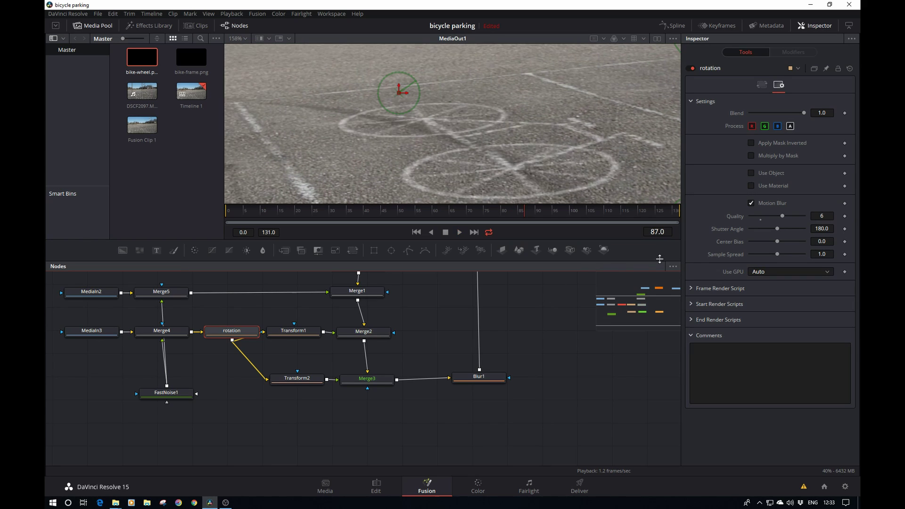
pyautogui.click(752, 204)
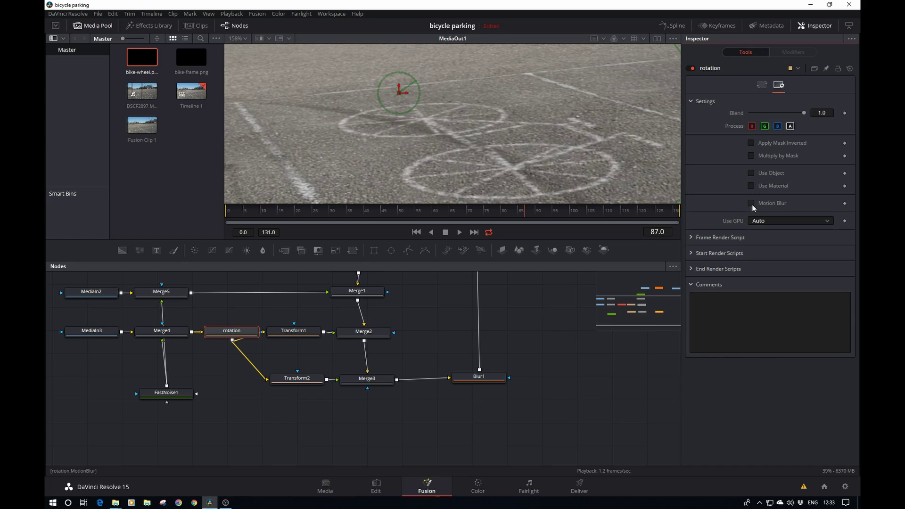
pyautogui.click(751, 203)
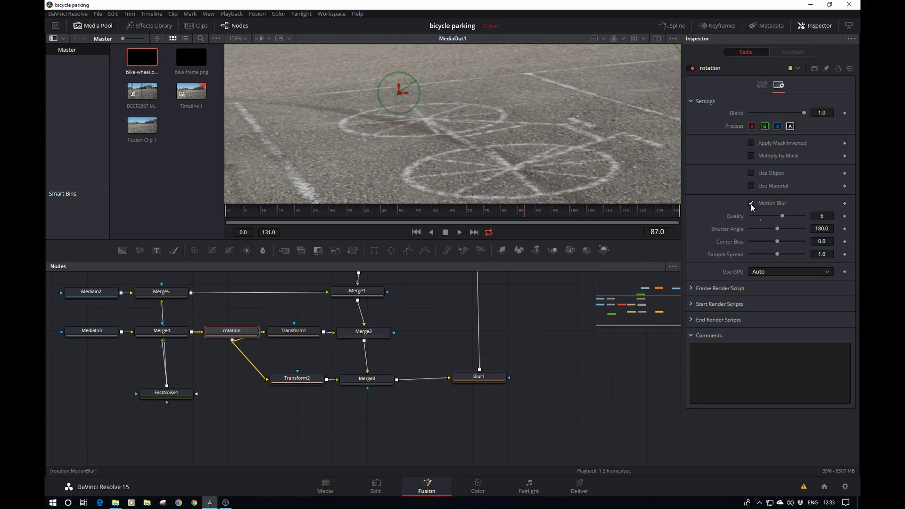
# Step: Bring Background1 into view and select Blur1 as the attach point
pyautogui.scroll(-3, 533, 167)
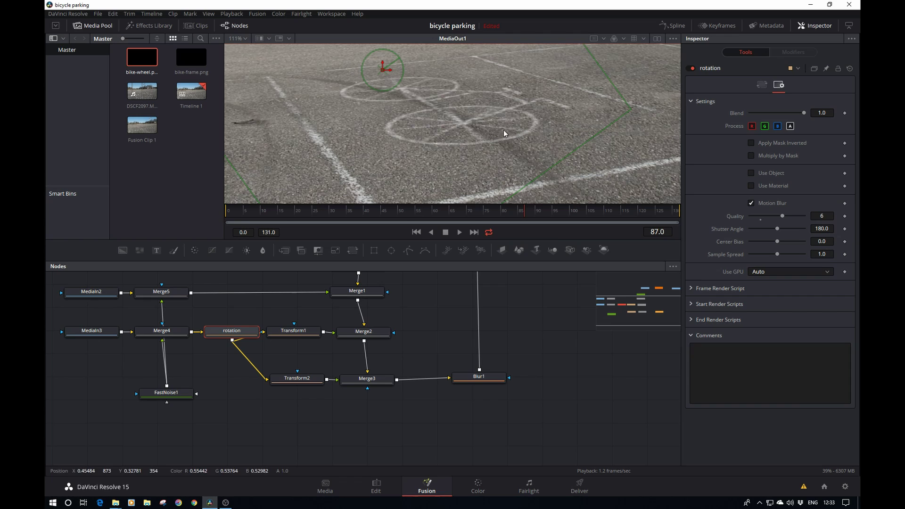
pyautogui.moveTo(544, 323); pyautogui.dragTo(524, 340)
pyautogui.click(452, 393)
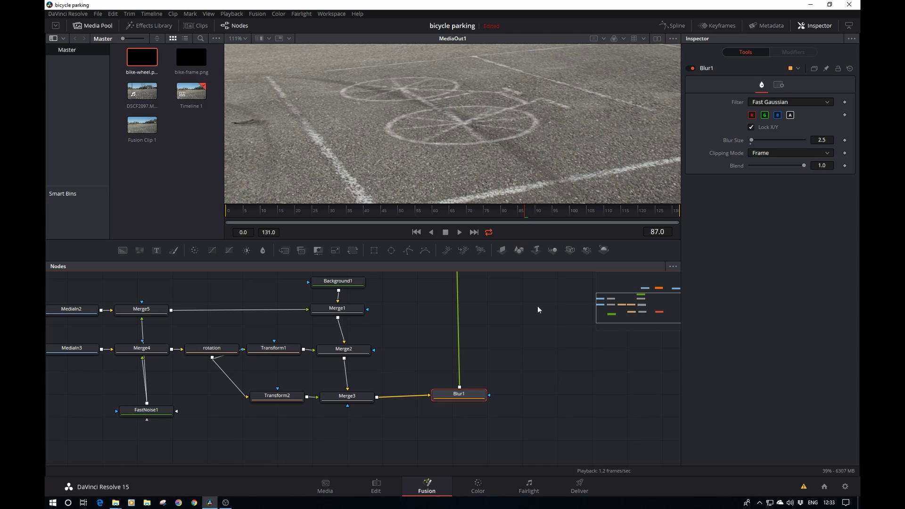
pyautogui.hotkey('shift', 'space')
pyautogui.write('trans')
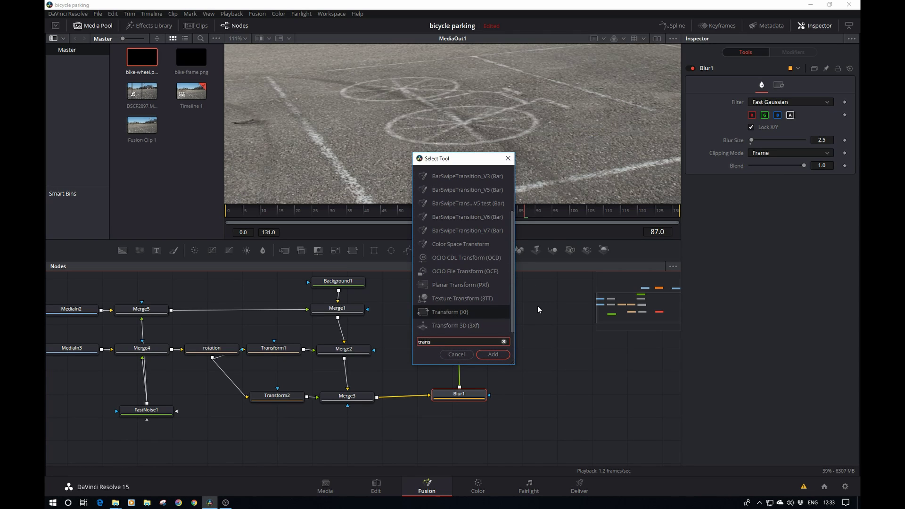
pyautogui.press('Return')
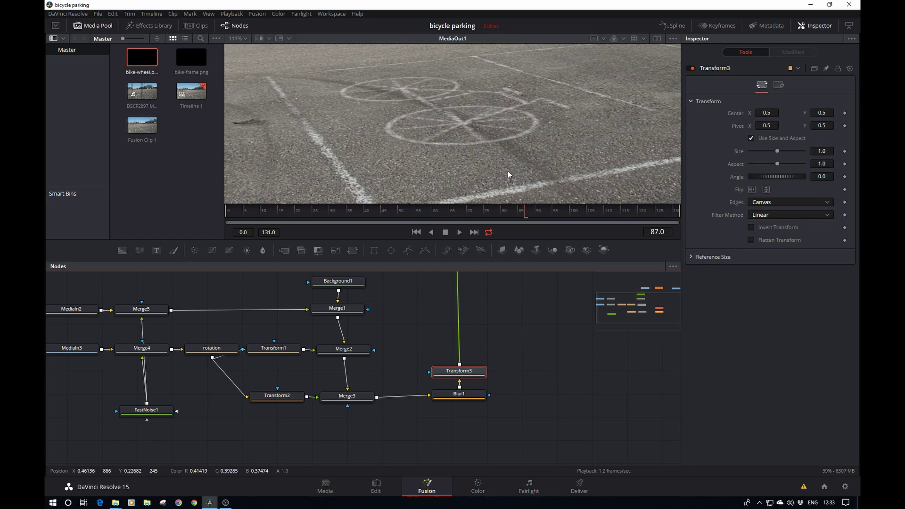
pyautogui.scroll(-2, 507, 171)
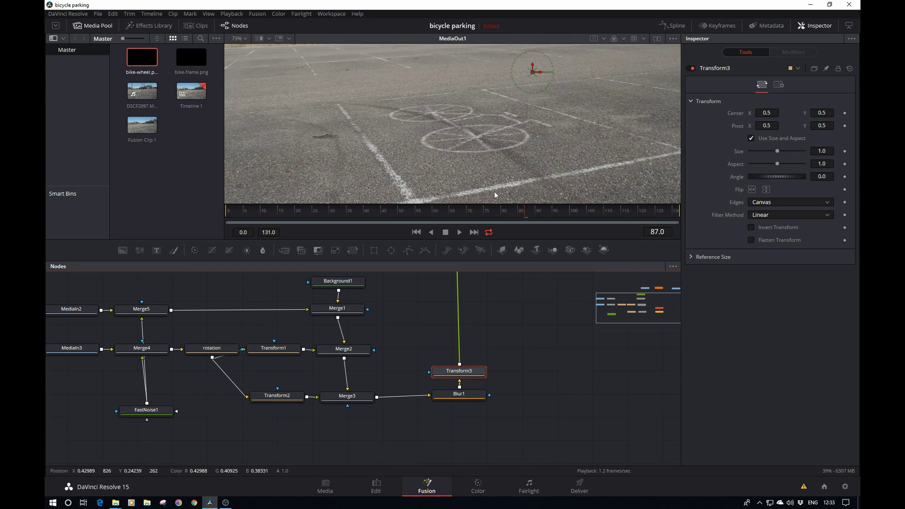
# Step: Change the rotation node's Angle expression to iif(time>75,-time*12,0)
pyautogui.moveTo(523, 309); pyautogui.dragTo(564, 317)
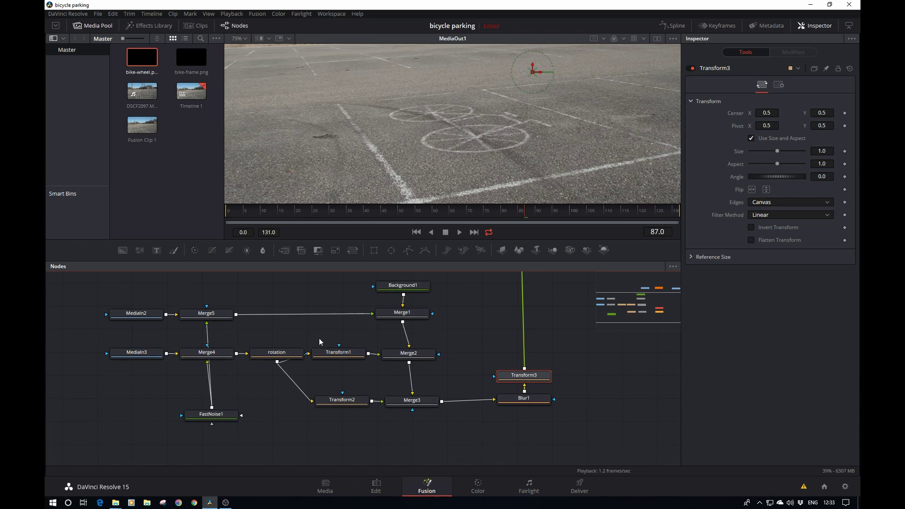
pyautogui.click(282, 356)
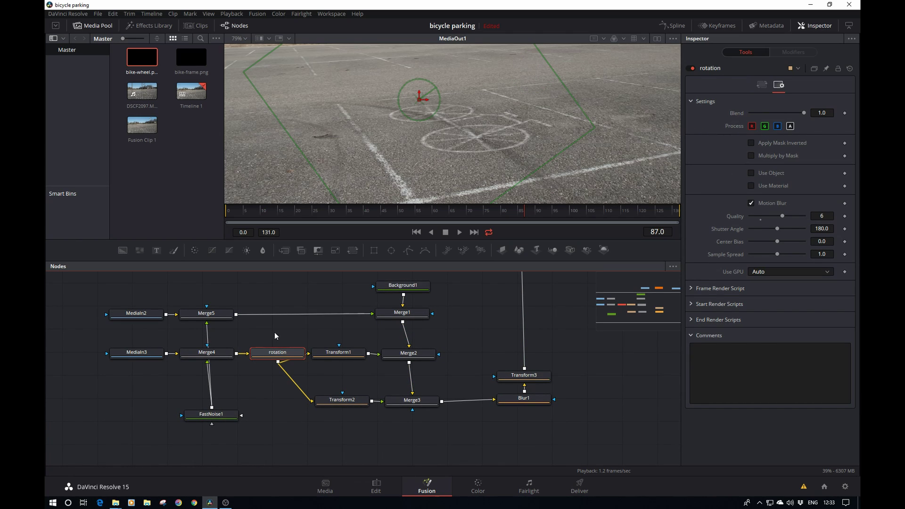
pyautogui.click(761, 84)
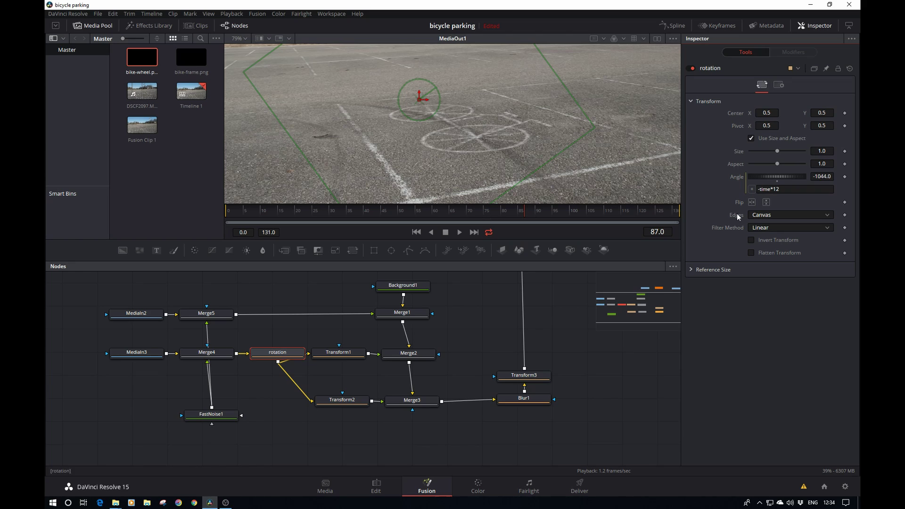
pyautogui.click(758, 189)
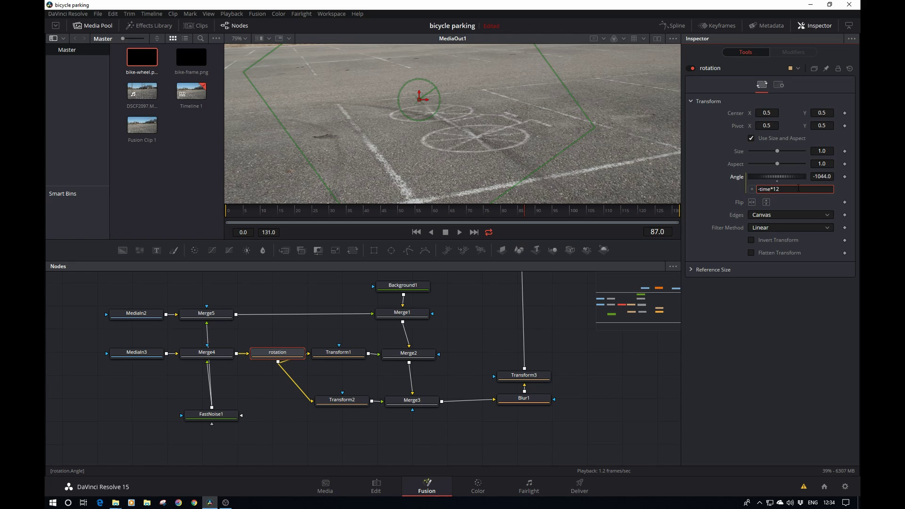
pyautogui.write('iif(')
pyautogui.write('time>75,')
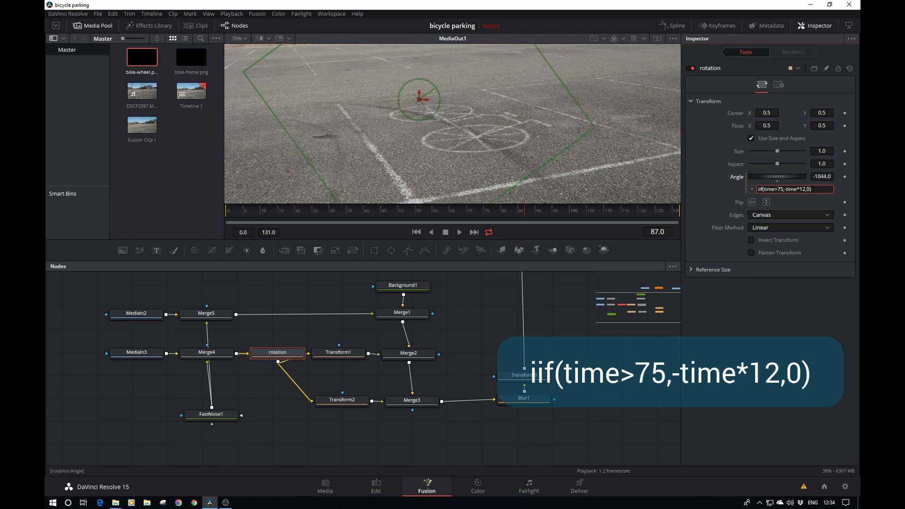
pyautogui.press('Return')
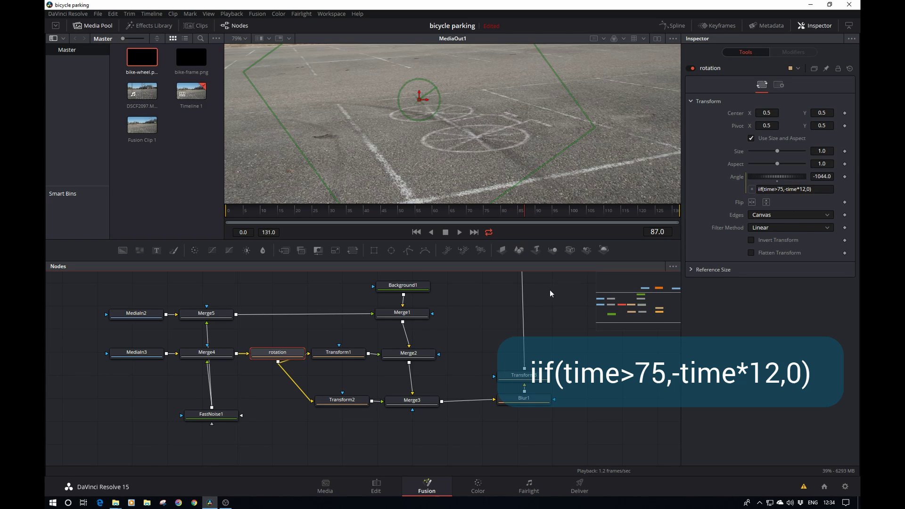
# Step: Play from before frame 75 to check the wheels hold still, then spin
pyautogui.click(408, 210)
pyautogui.press('space')
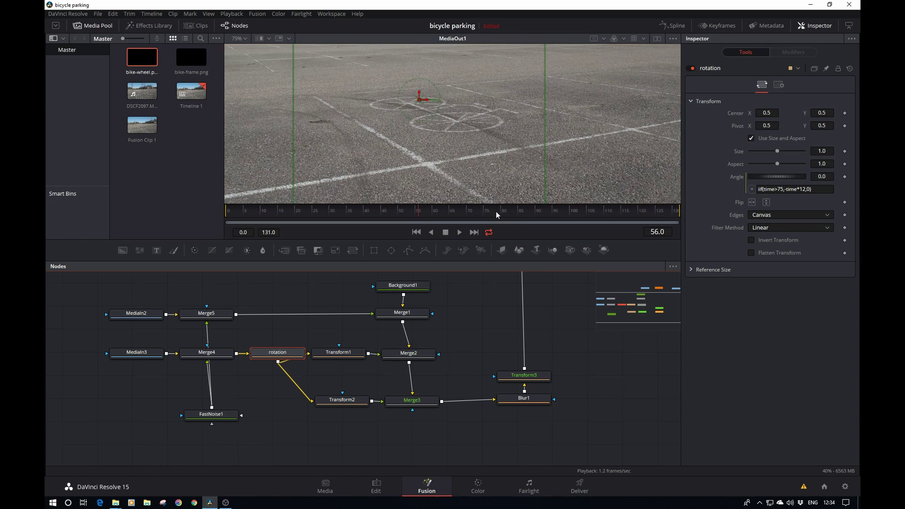
pyautogui.press('space')
pyautogui.press('space')
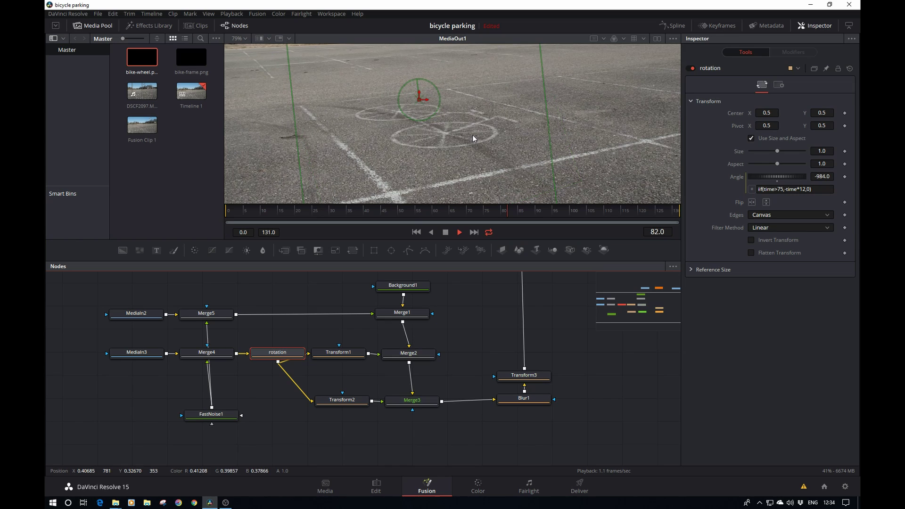
pyautogui.press('space')
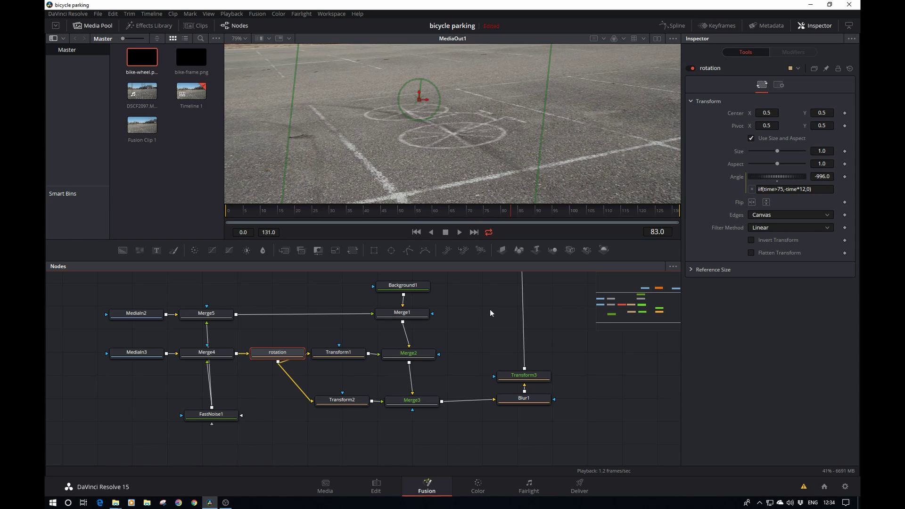
pyautogui.moveTo(490, 310); pyautogui.dragTo(424, 304)
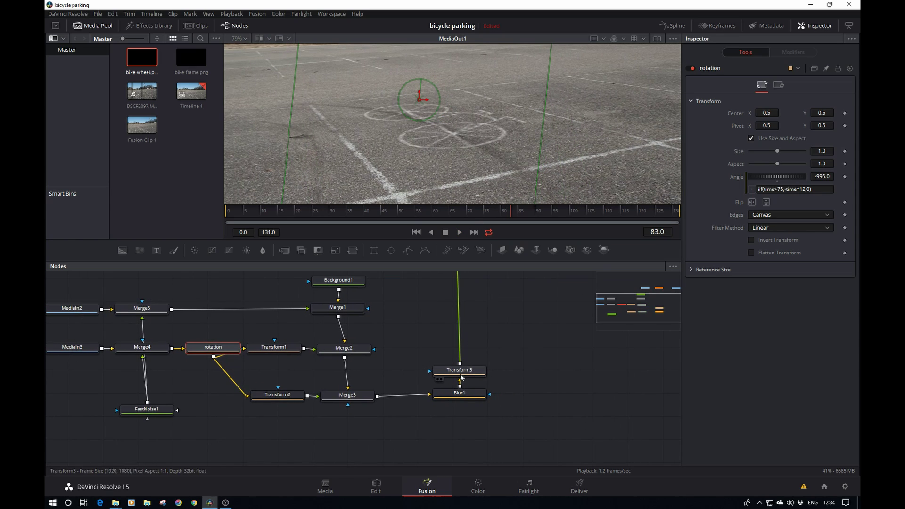
# Step: Keyframe Transform3's Center at frame 75 so the bicycle holds there
pyautogui.click(460, 371)
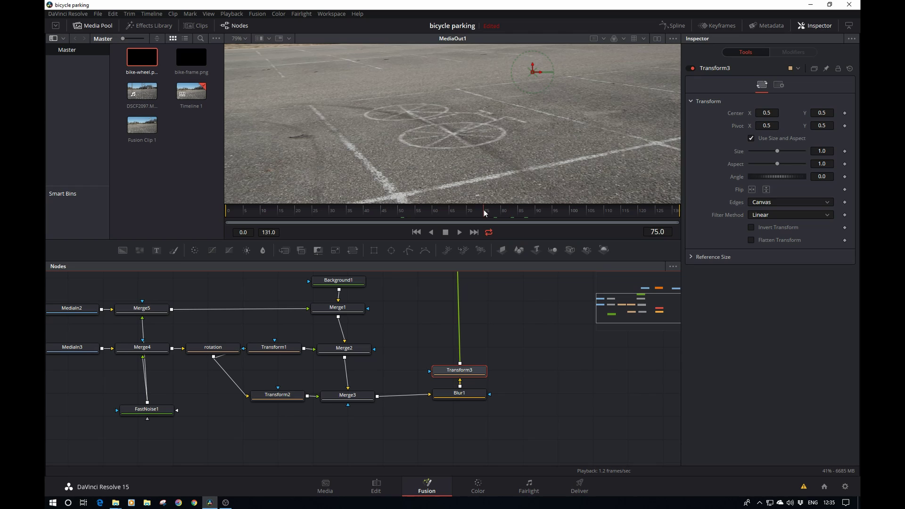
pyautogui.rightClick(738, 112)
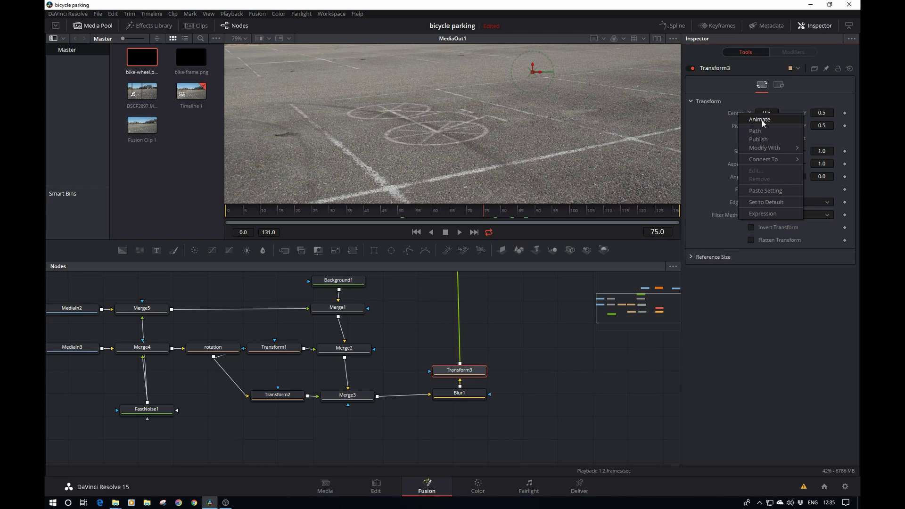
pyautogui.click(762, 119)
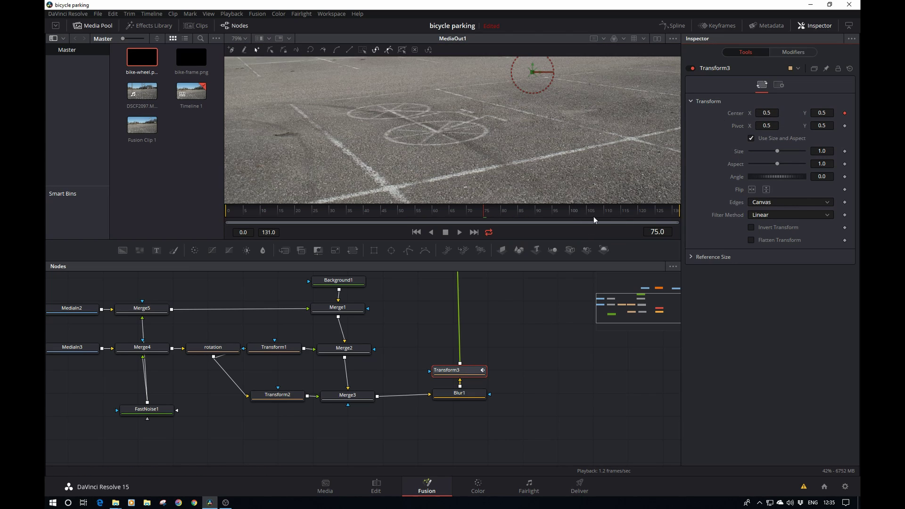
# Step: At frame 115, move the bicycle right off-screen to Center X 1.2958
pyautogui.click(622, 210)
pyautogui.moveTo(614, 162); pyautogui.dragTo(512, 98)
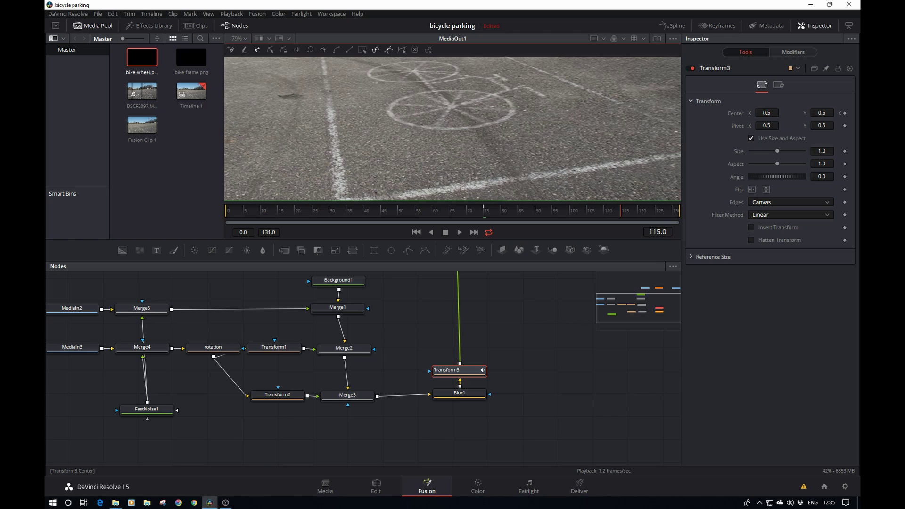
pyautogui.moveTo(763, 113)
pyautogui.mouseDown()
pyautogui.moveTo(795, 113)
pyautogui.moveTo(739, 111)
pyautogui.moveTo(797, 114)
pyautogui.moveTo(732, 113)
pyautogui.moveTo(754, 113)
pyautogui.mouseUp()
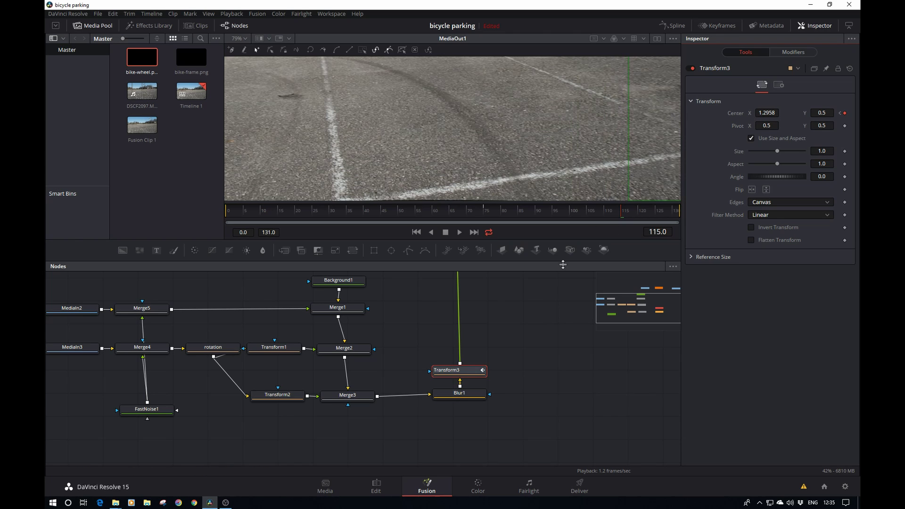
pyautogui.scroll(-2, 492, 160)
pyautogui.scroll(-2, 491, 159)
pyautogui.scroll(1, 491, 160)
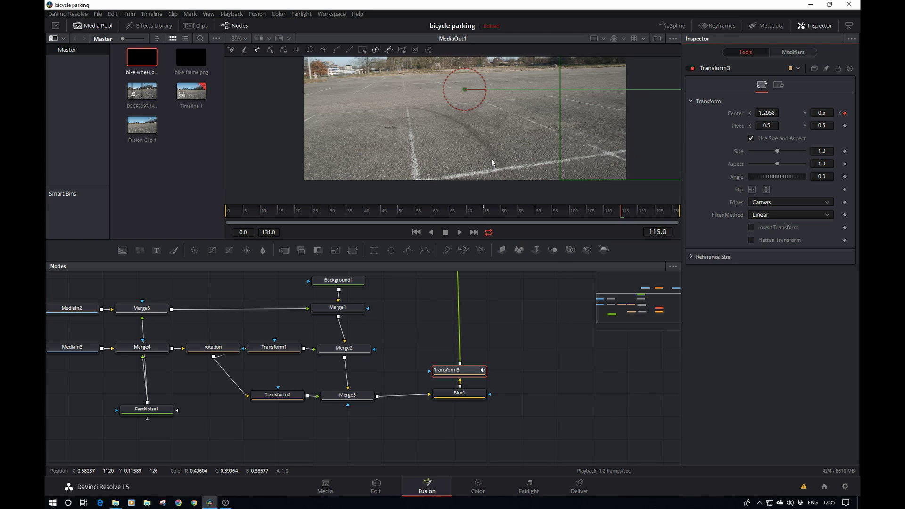
# Step: Go to the Edit page and choose Take Selector on Fusion Clip 1 in Timeline 1
pyautogui.click(385, 487)
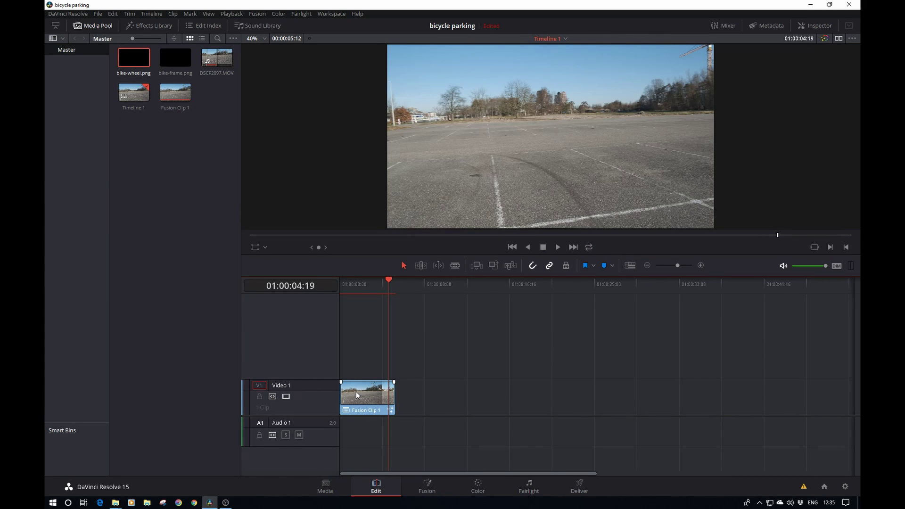
pyautogui.rightClick(355, 391)
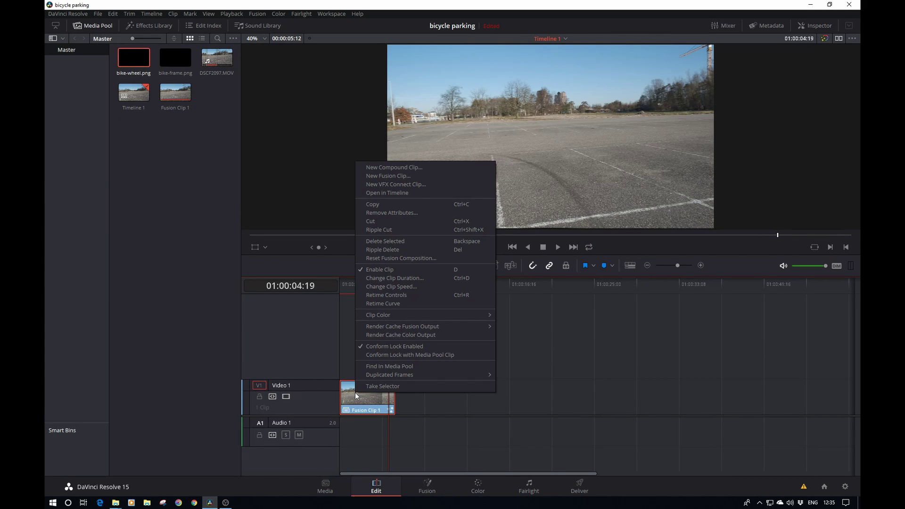
pyautogui.click(385, 386)
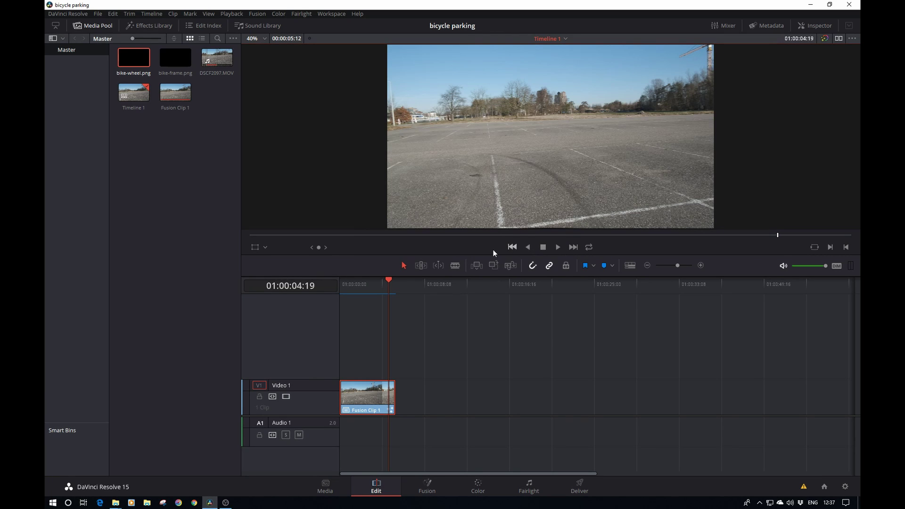
pyautogui.press('Home')
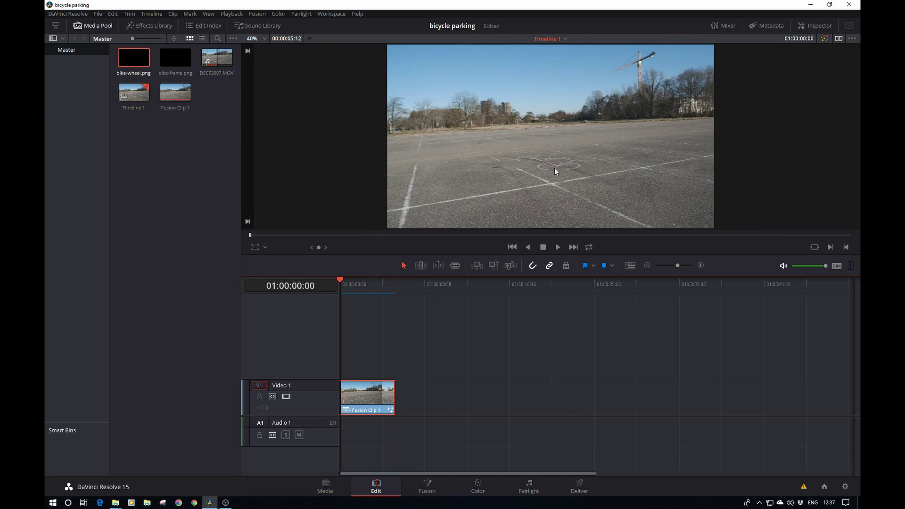
pyautogui.hotkey('ctrl', 'f')
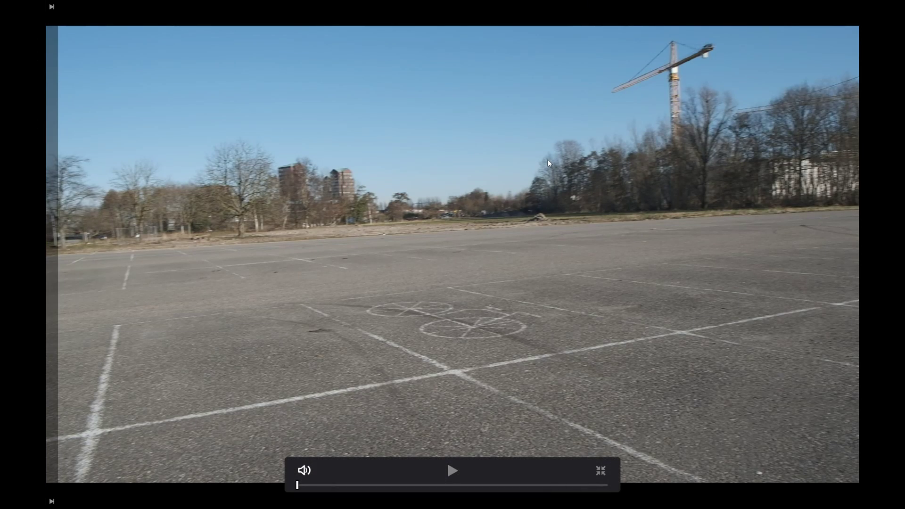
pyautogui.press('space')
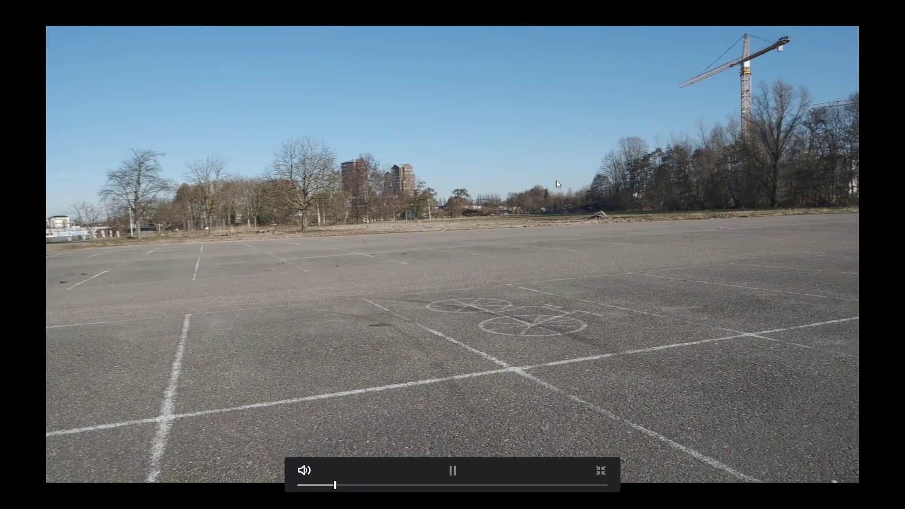